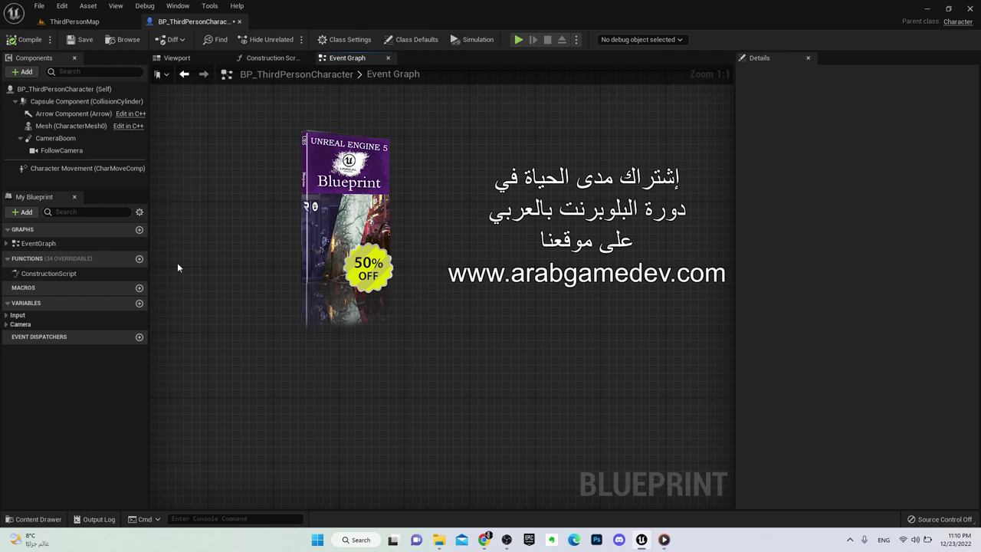
Add a variable named ExampleName of type Name
{"action": "left_click", "coordinate": [21, 212]}
{"action": "mouse_move", "coordinate": [43, 261]}
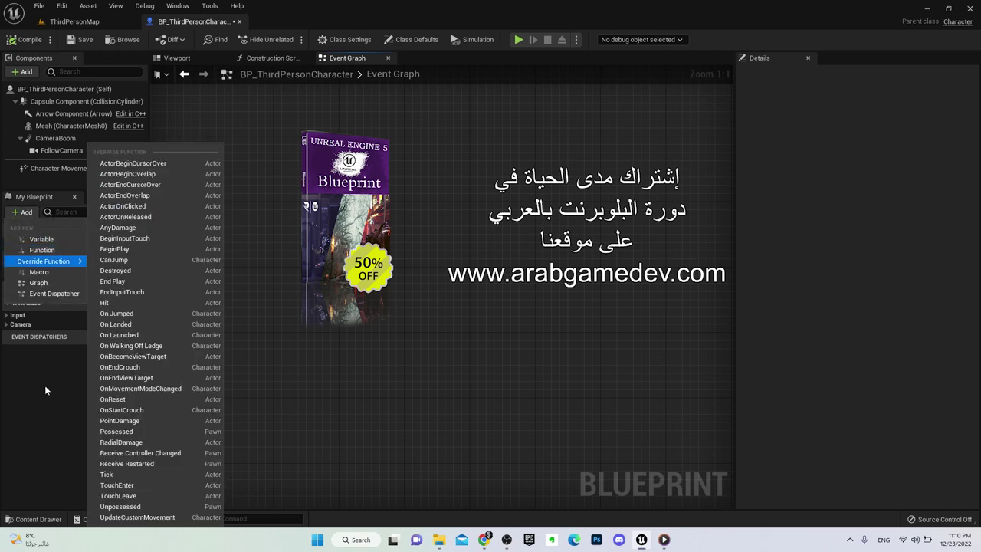
{"action": "left_click", "coordinate": [45, 391]}
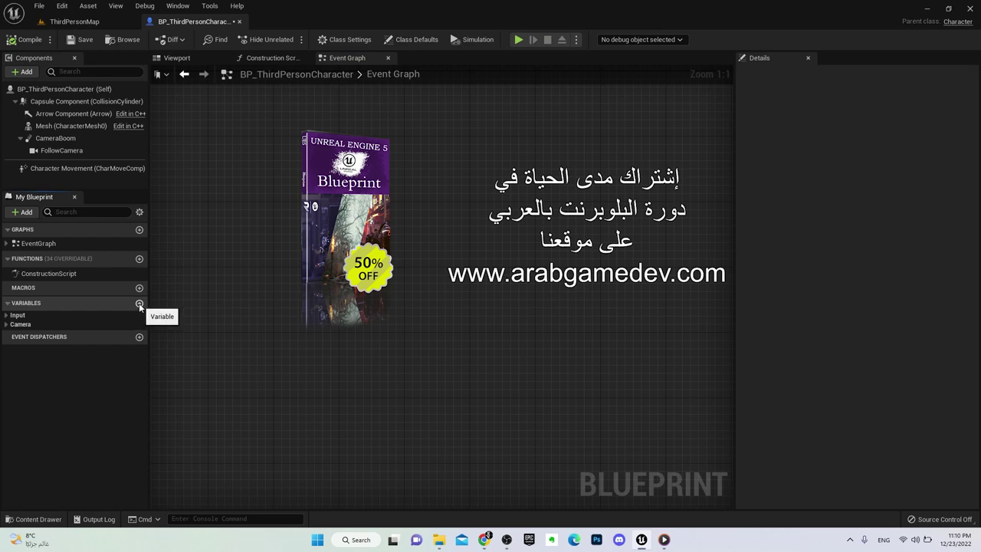
{"action": "left_click", "coordinate": [139, 304]}
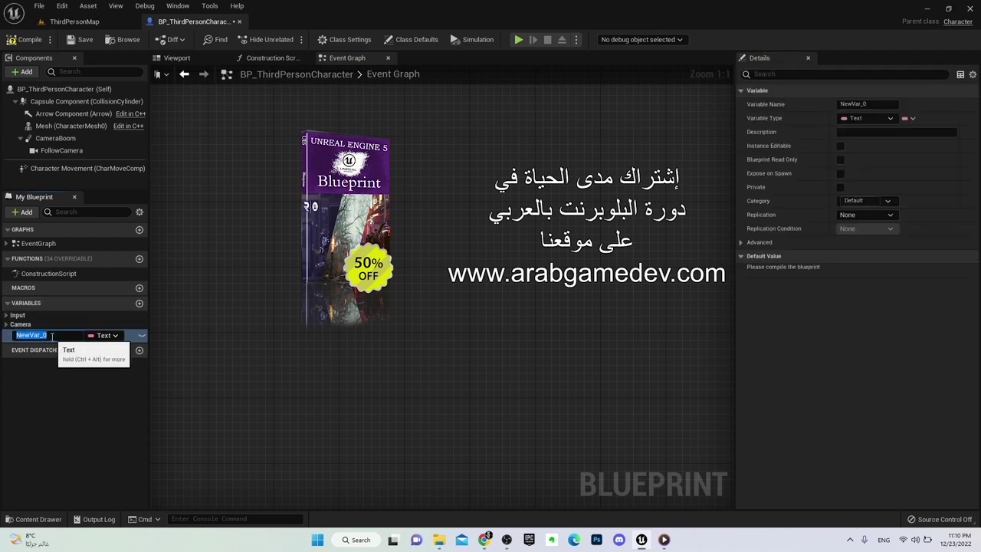
{"action": "type", "text": "ExampleName"}
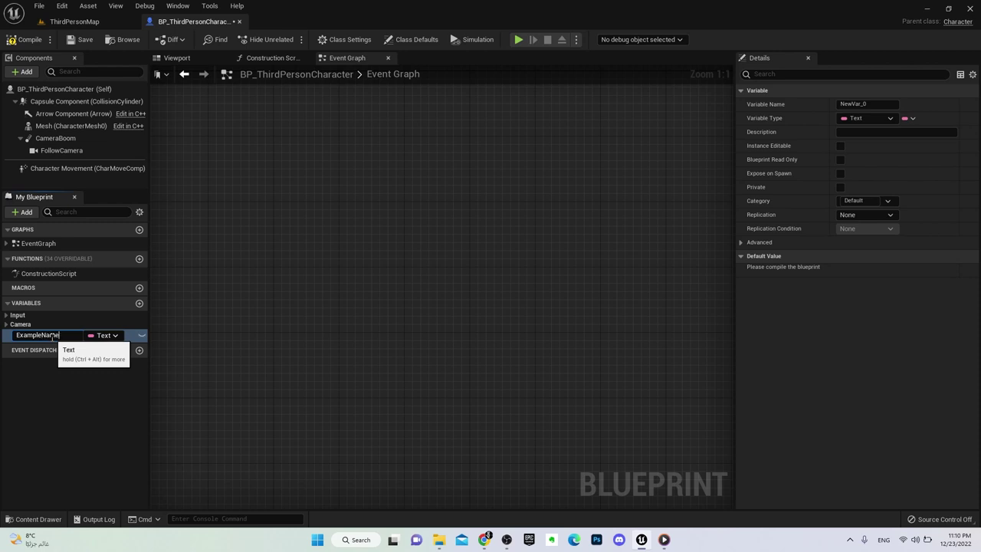
{"action": "key", "text": "Return"}
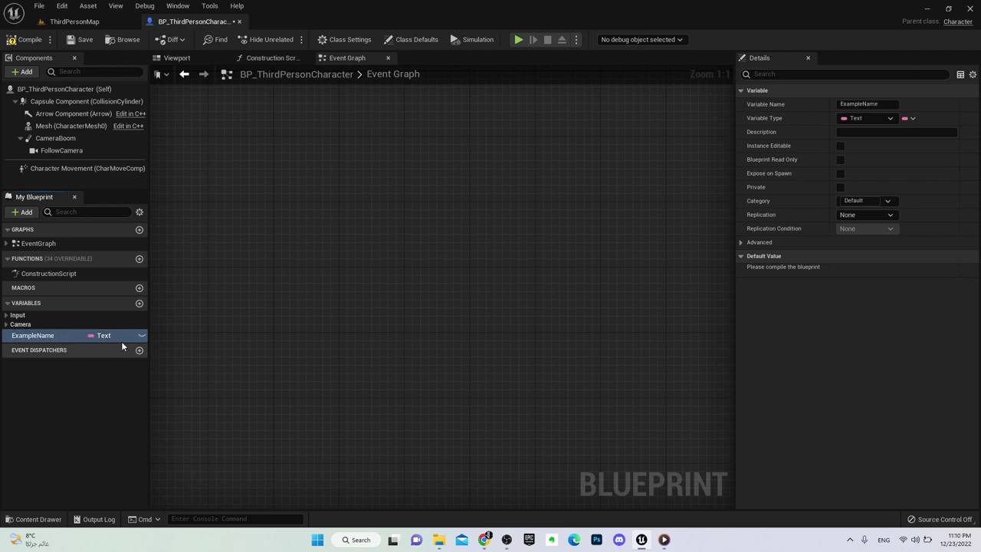
{"action": "left_click", "coordinate": [107, 335]}
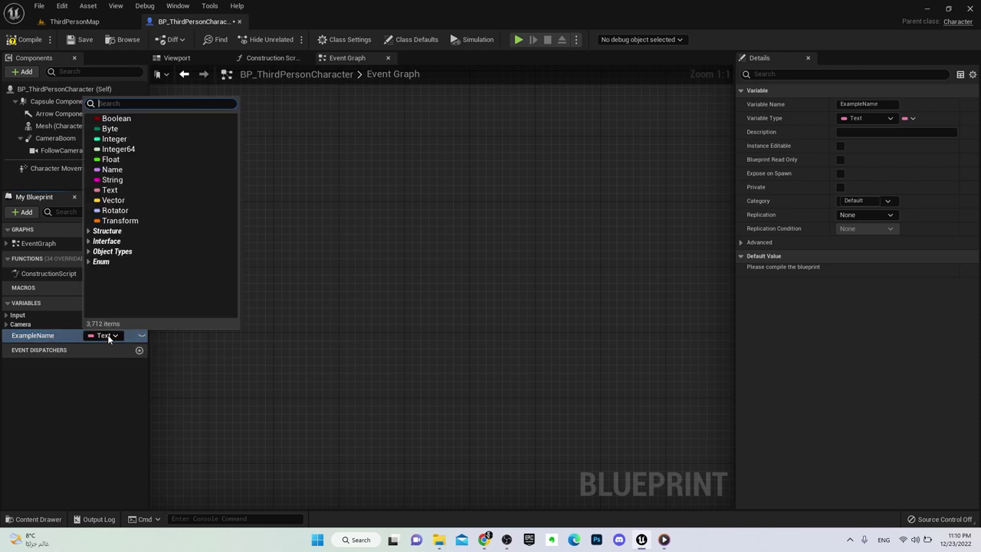
{"action": "left_click", "coordinate": [115, 169]}
Add a variable named ExampleString of type String
{"action": "left_click", "coordinate": [140, 304]}
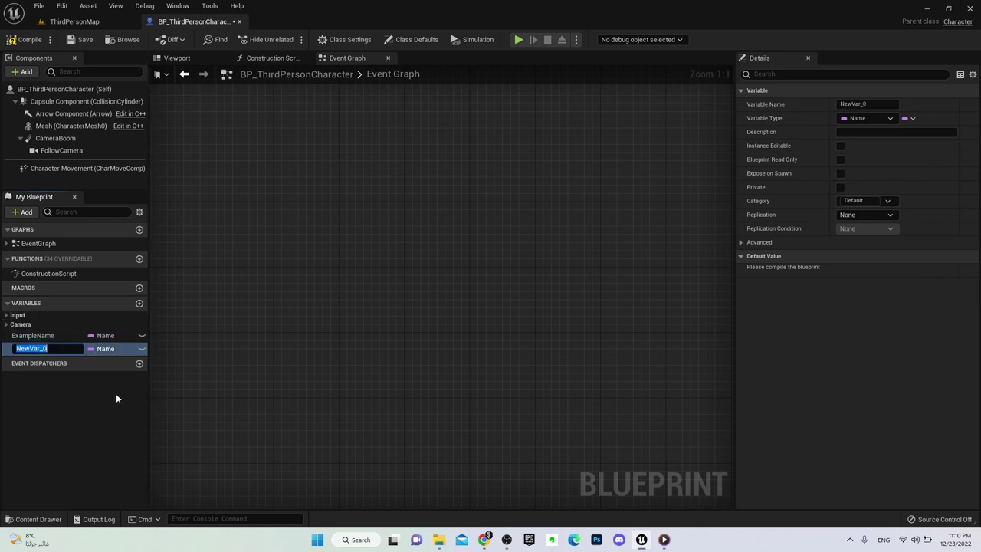
{"action": "type", "text": "Exam"}
{"action": "type", "text": "ple"}
{"action": "type", "text": "String"}
{"action": "key", "text": "Return"}
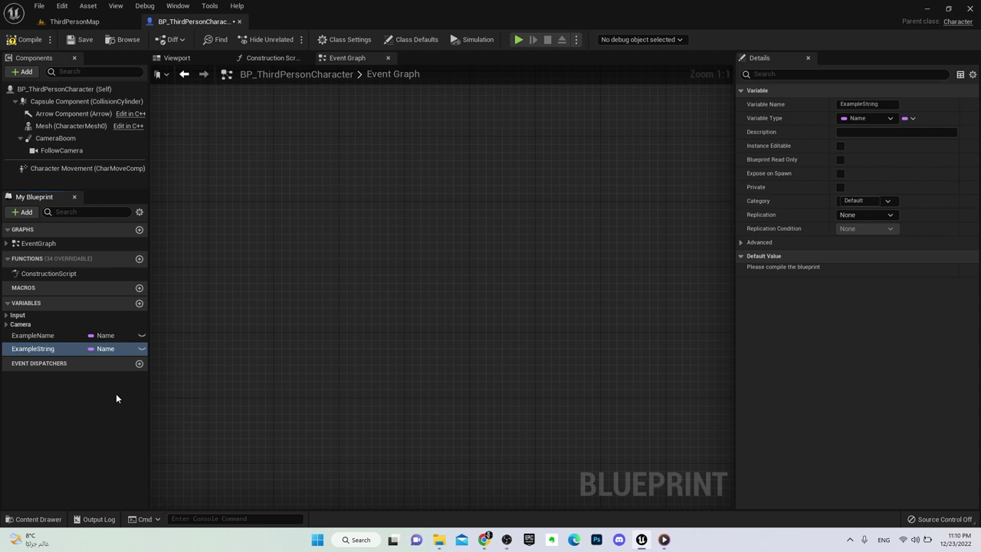
{"action": "left_click", "coordinate": [115, 349]}
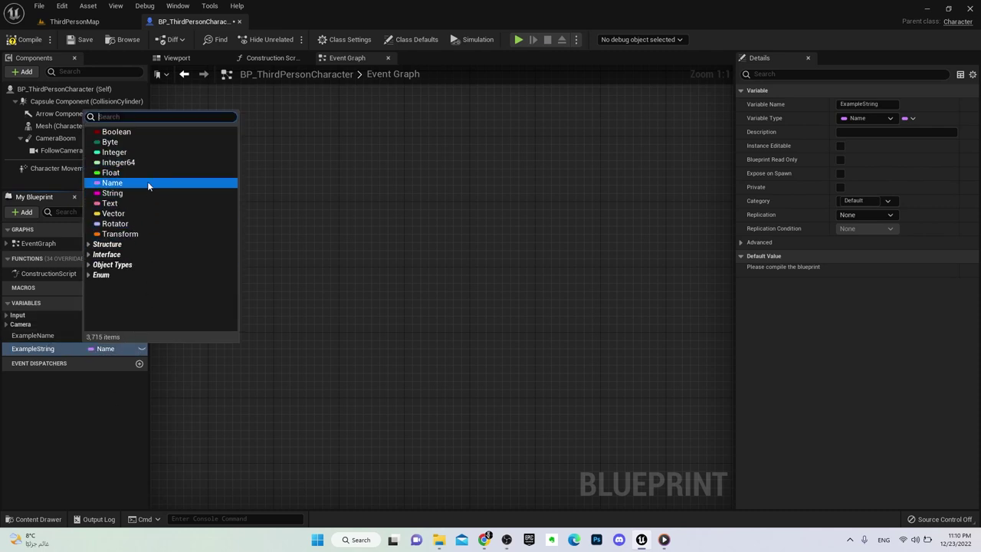
{"action": "left_click", "coordinate": [145, 194]}
Add a variable named ExampleText of type Text
{"action": "left_click", "coordinate": [139, 305]}
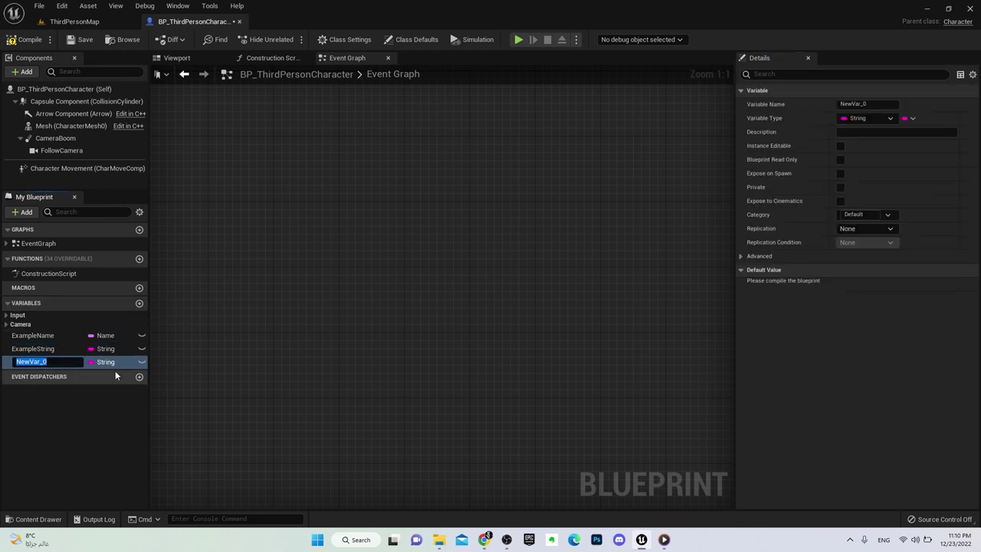
{"action": "type", "text": "ExampleText"}
{"action": "key", "text": "Return"}
{"action": "left_click", "coordinate": [109, 362]}
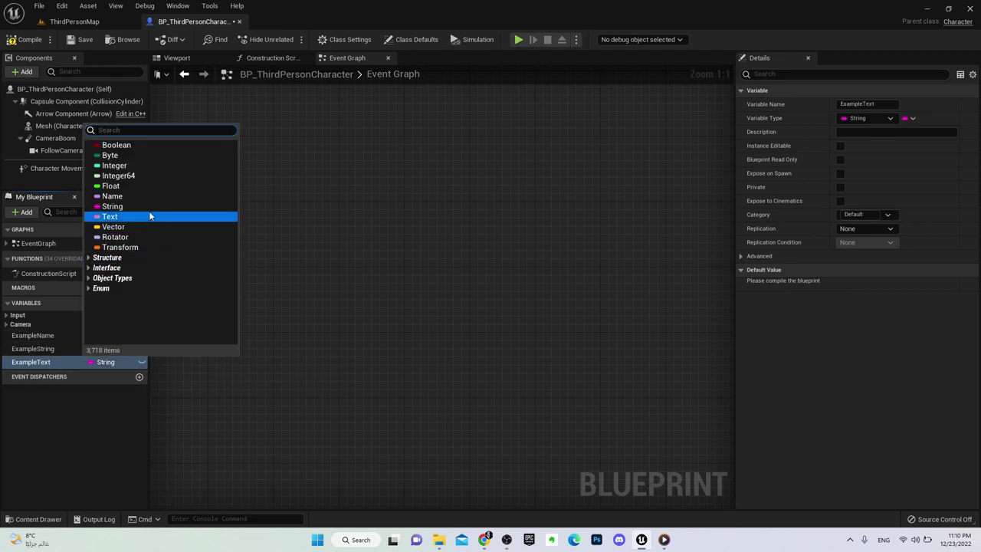
{"action": "left_click", "coordinate": [144, 217]}
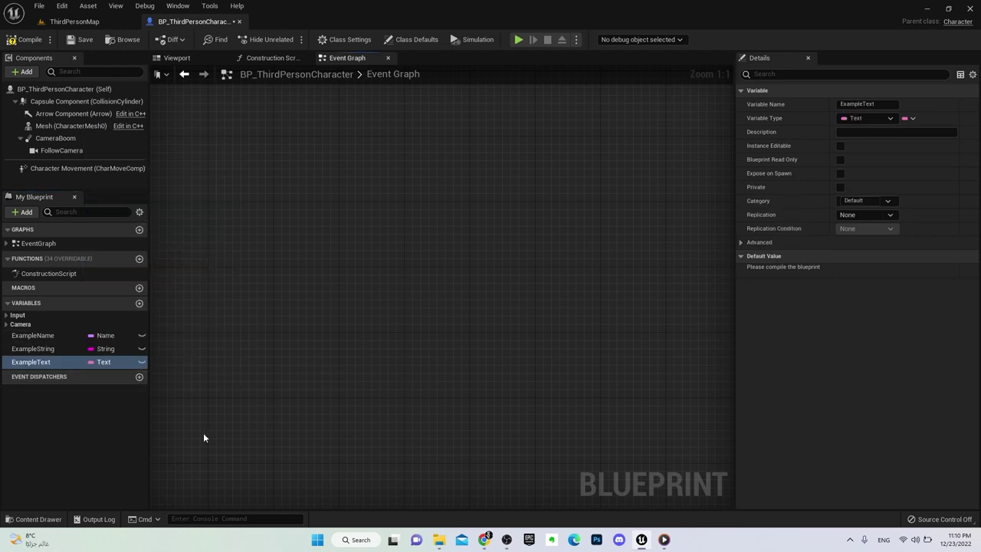
{"action": "left_click", "coordinate": [42, 336]}
Place a getter and a SET node for ExampleName in the Event Graph
{"action": "left_click_drag", "start_coordinate": [85, 335], "coordinate": [278, 234]}
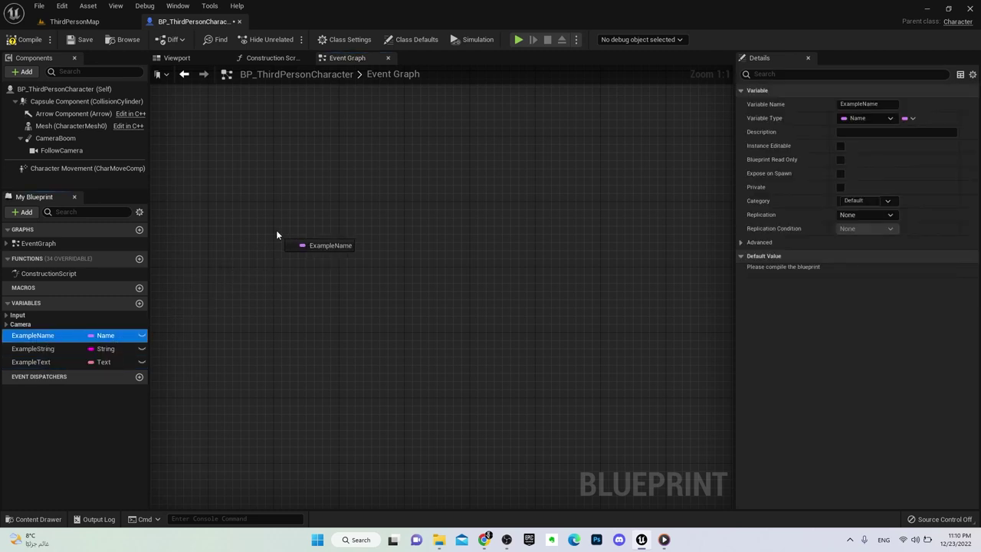
{"action": "left_click", "coordinate": [318, 251]}
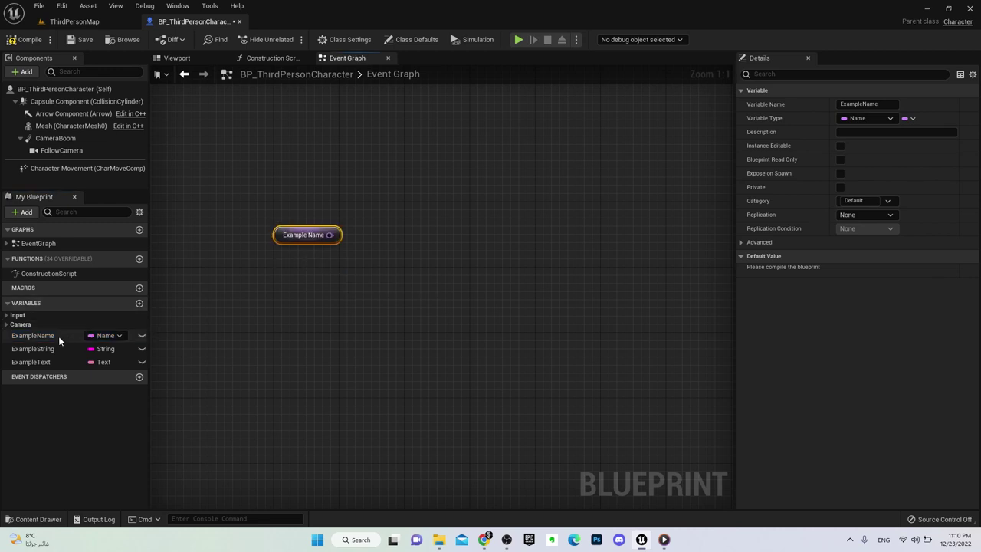
{"action": "left_click_drag", "start_coordinate": [58, 336], "coordinate": [401, 191]}
{"action": "left_click", "coordinate": [437, 219]}
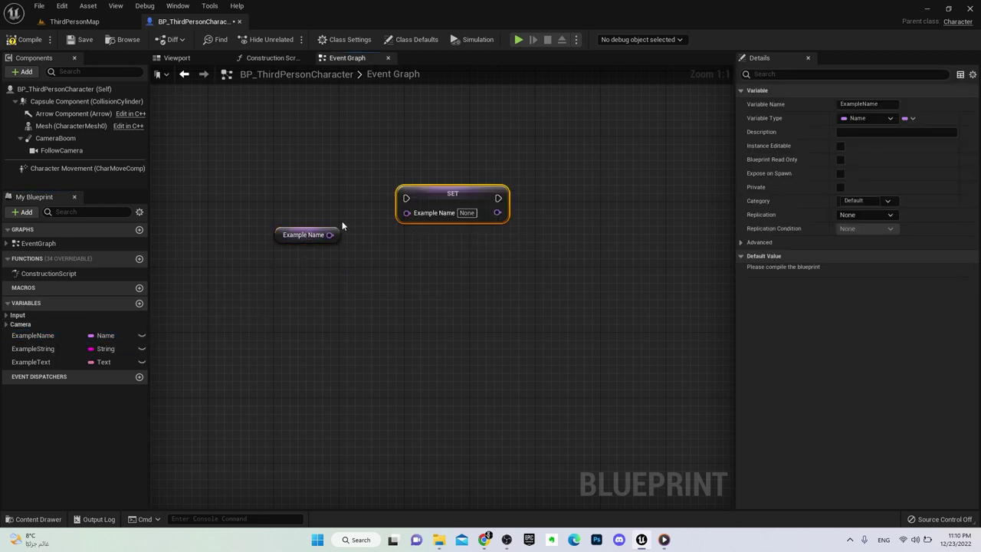
Place a getter and a SET node for ExampleString beneath them
{"action": "left_click_drag", "start_coordinate": [39, 349], "coordinate": [286, 321]}
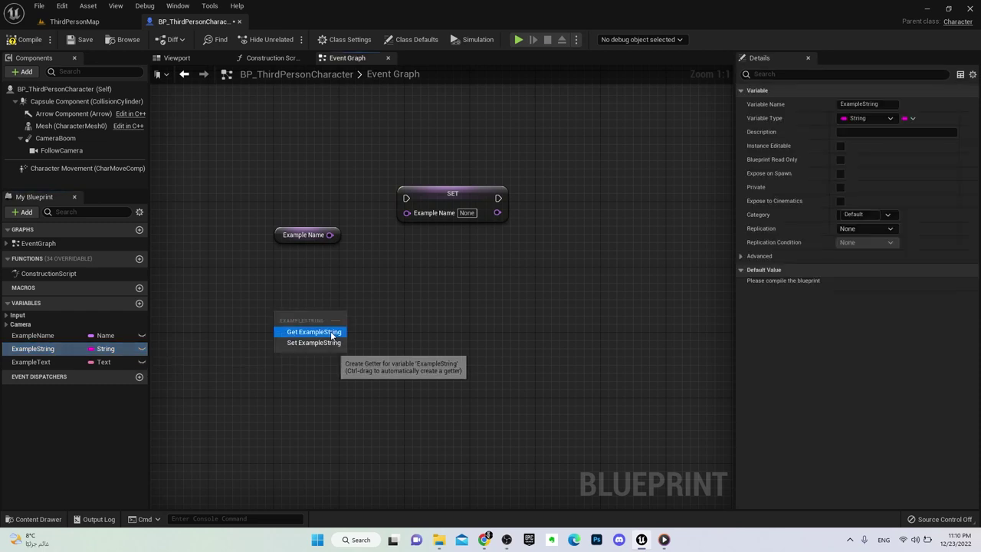
{"action": "left_click", "coordinate": [308, 332]}
{"action": "left_click_drag", "start_coordinate": [33, 348], "coordinate": [433, 293]}
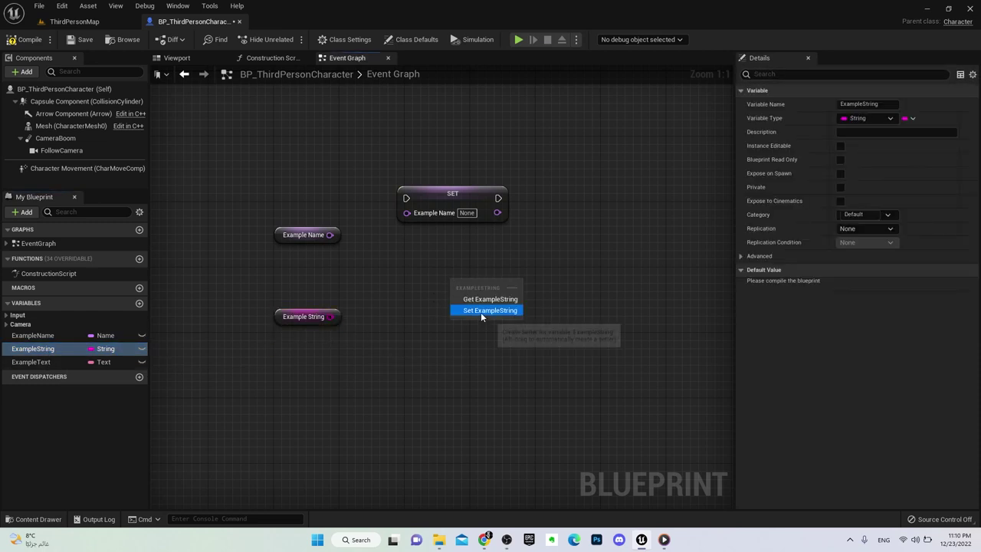
{"action": "left_click", "coordinate": [482, 310]}
{"action": "left_click_drag", "start_coordinate": [503, 283], "coordinate": [453, 284]}
Wire the Example Name and Example String getters into their matching SET nodes
{"action": "left_click_drag", "start_coordinate": [329, 234], "coordinate": [407, 212]}
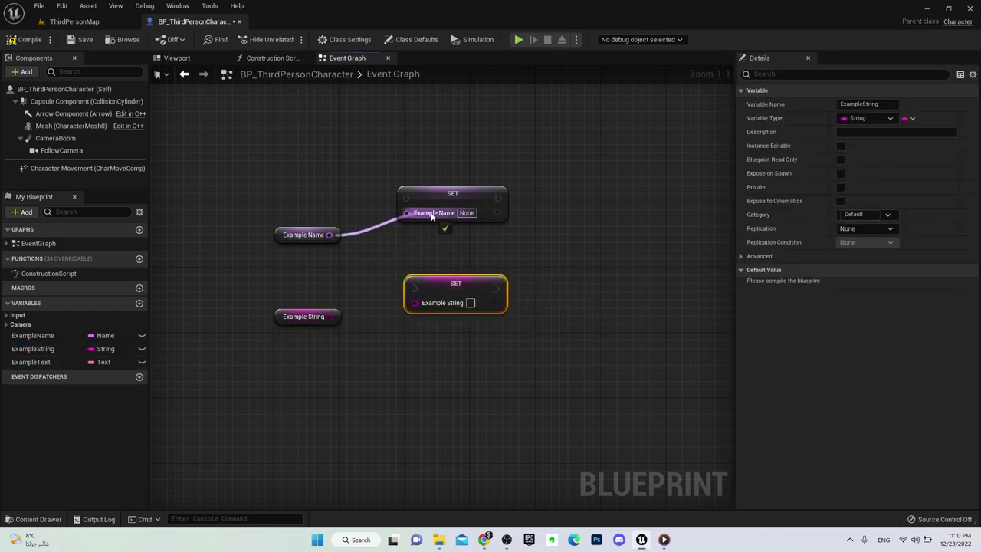
{"action": "left_click_drag", "start_coordinate": [330, 317], "coordinate": [415, 302]}
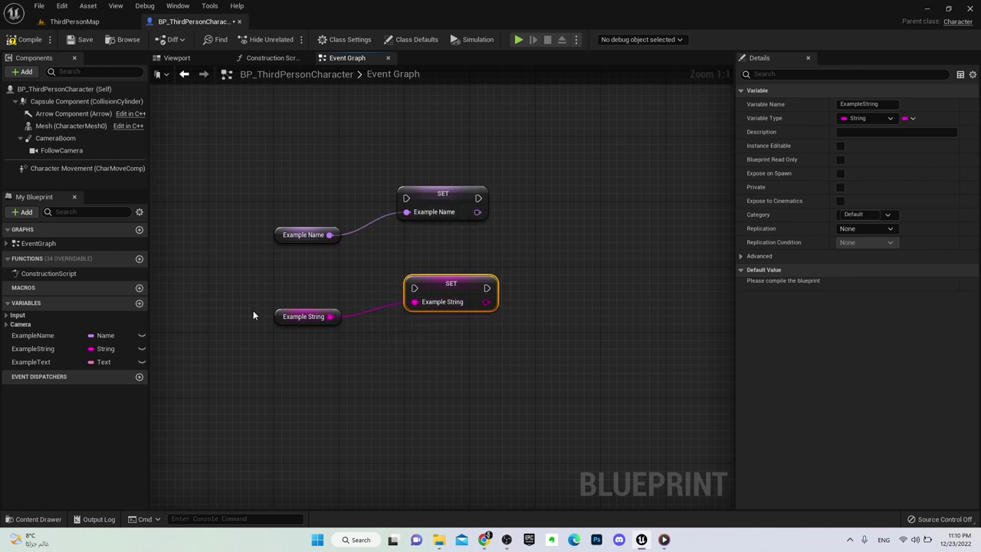
{"action": "left_click", "coordinate": [307, 235]}
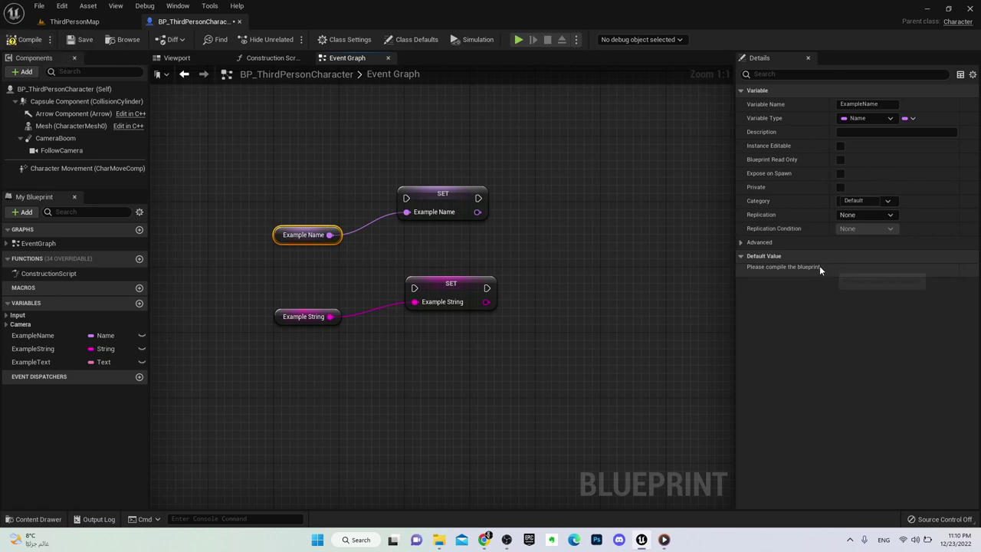
Compile and set ExampleName's default value to 'This is a Name Var'
{"action": "left_click", "coordinate": [23, 39]}
{"action": "left_click", "coordinate": [868, 267]}
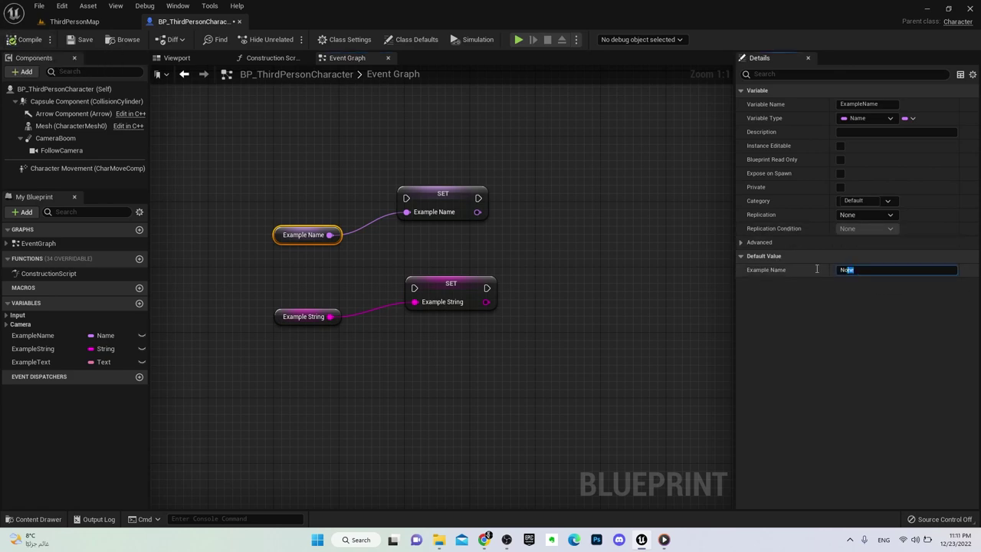
{"action": "type", "text": "This is a "}
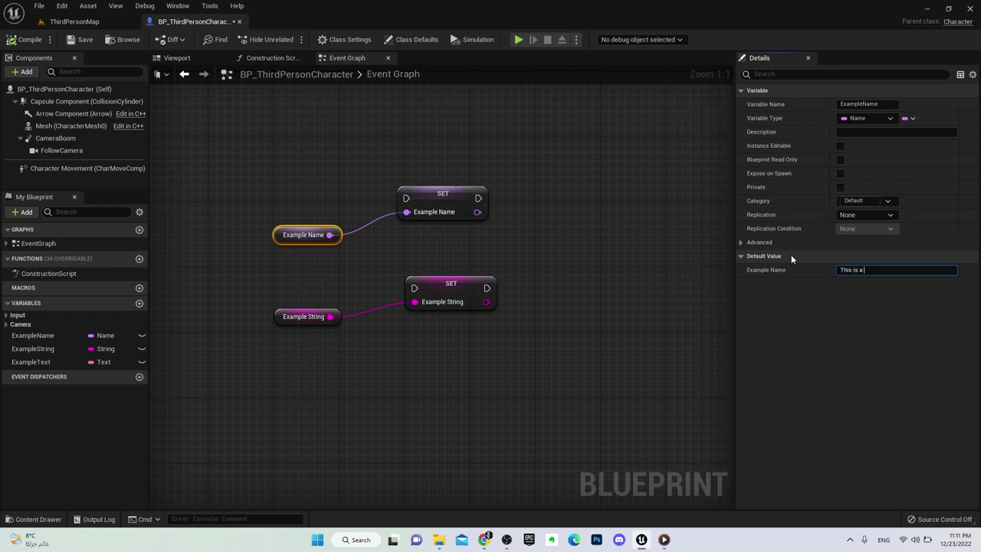
{"action": "type", "text": "Name "}
{"action": "type", "text": "Var"}
{"action": "left_click", "coordinate": [529, 300]}
Set ExampleString's default value to 'This is a Sting Var'
{"action": "left_click", "coordinate": [299, 316]}
{"action": "left_click", "coordinate": [897, 270]}
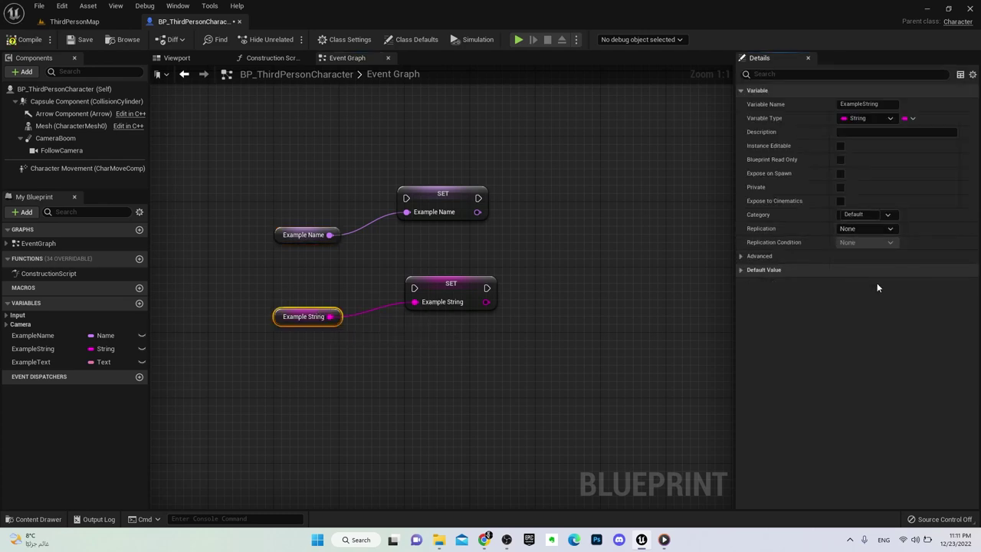
{"action": "left_click", "coordinate": [744, 272]}
{"action": "type", "text": "This is a Sting Var"}
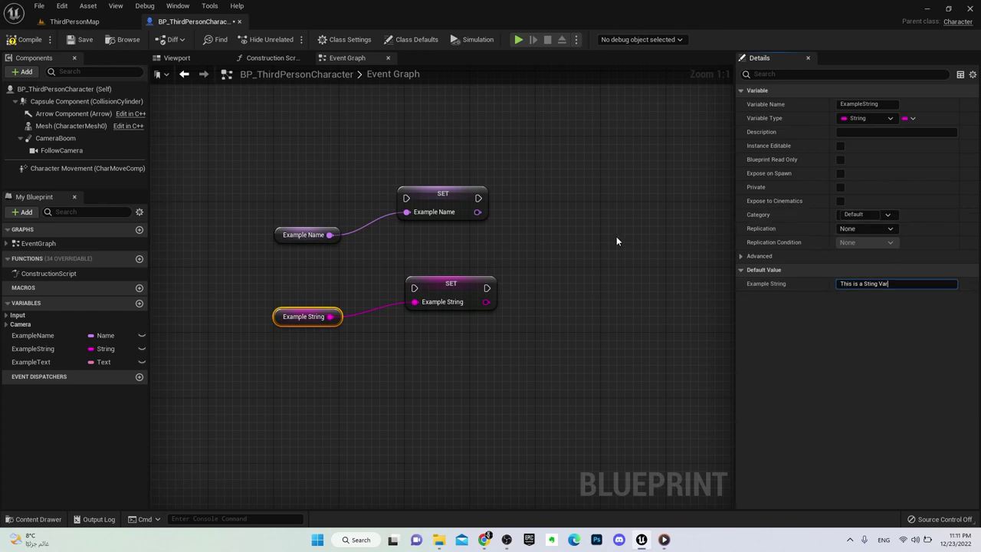
{"action": "left_click", "coordinate": [545, 230]}
{"action": "left_click_drag", "start_coordinate": [442, 199], "coordinate": [451, 199]}
{"action": "left_click", "coordinate": [534, 278]}
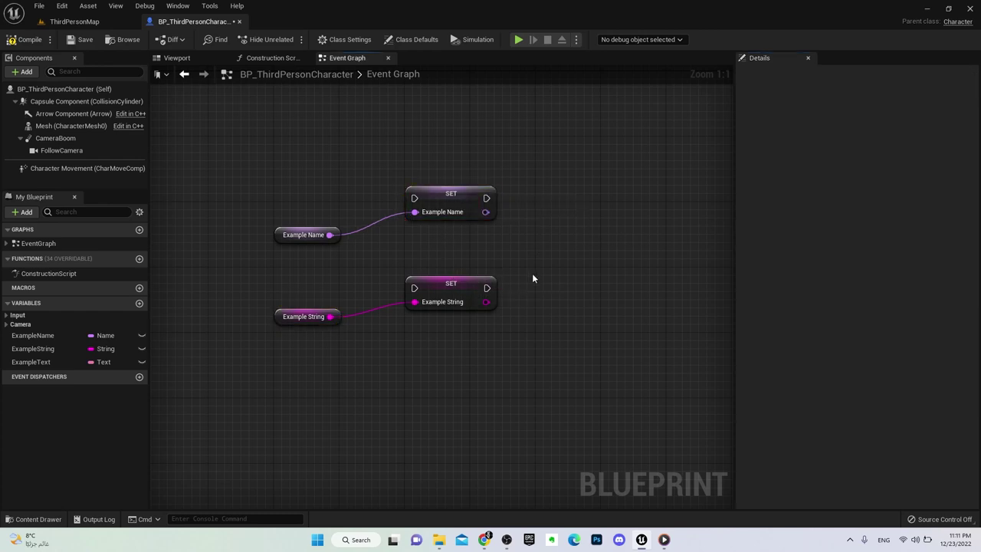
{"action": "left_click", "coordinate": [292, 231]}
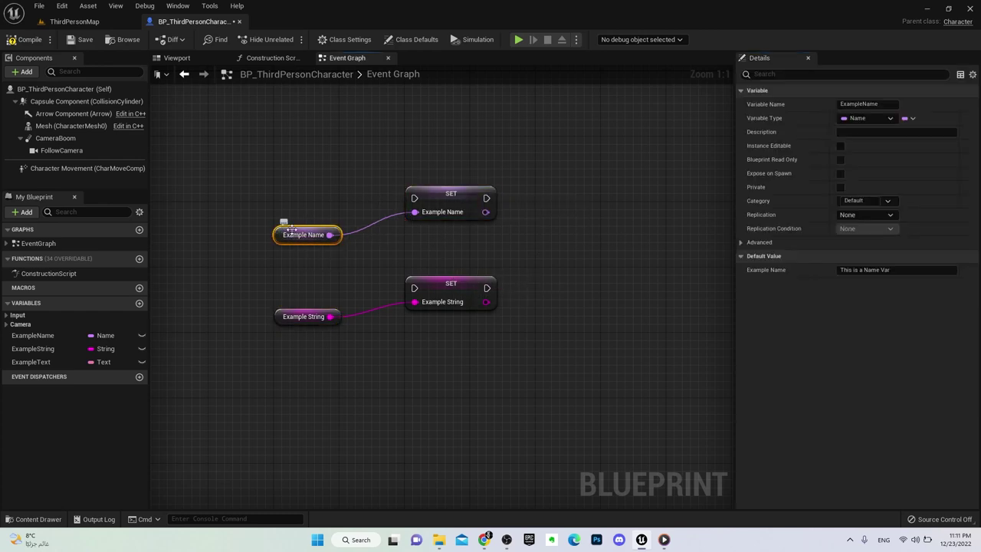
Add an Event Tick node and connect it to SET Example Name
{"action": "right_click", "coordinate": [284, 117]}
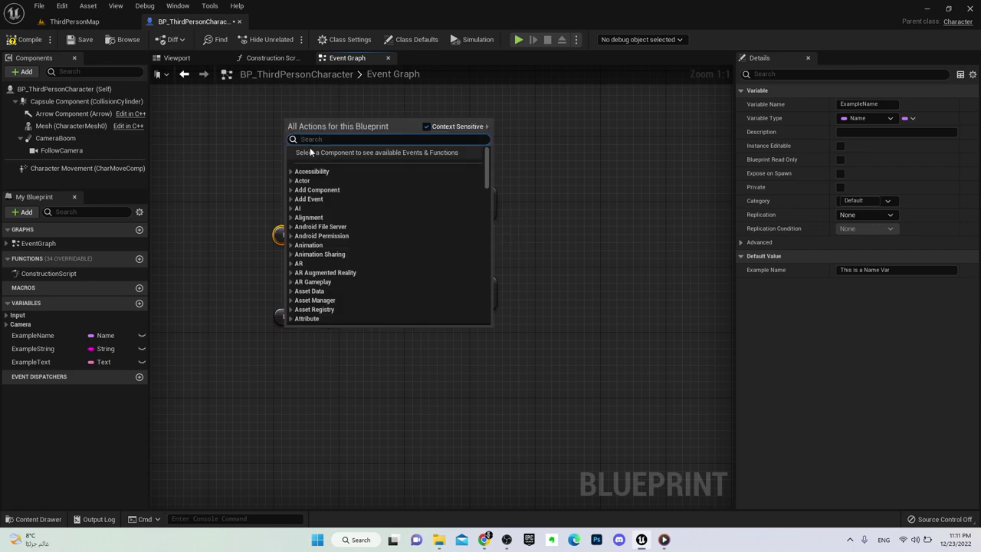
{"action": "type", "text": "event t"}
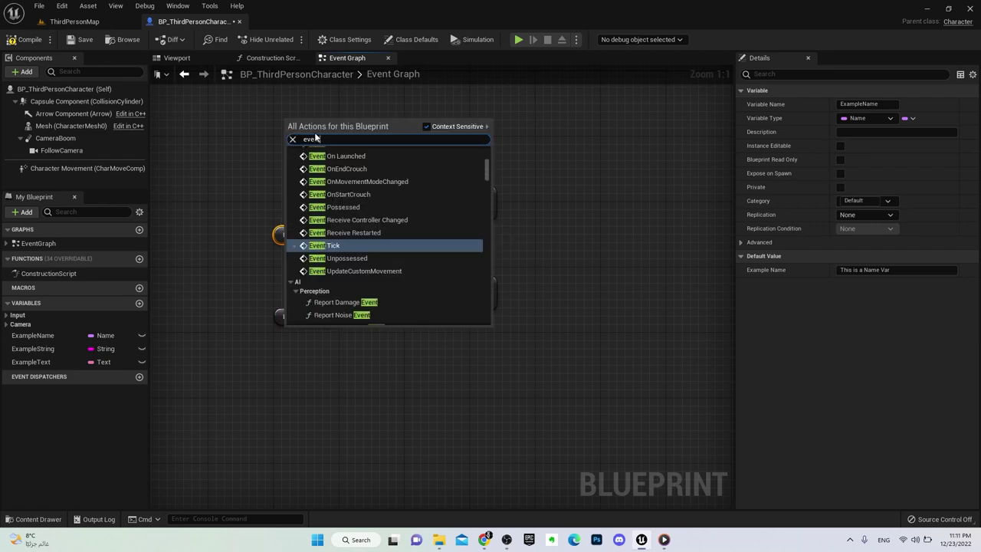
{"action": "key", "text": "Return"}
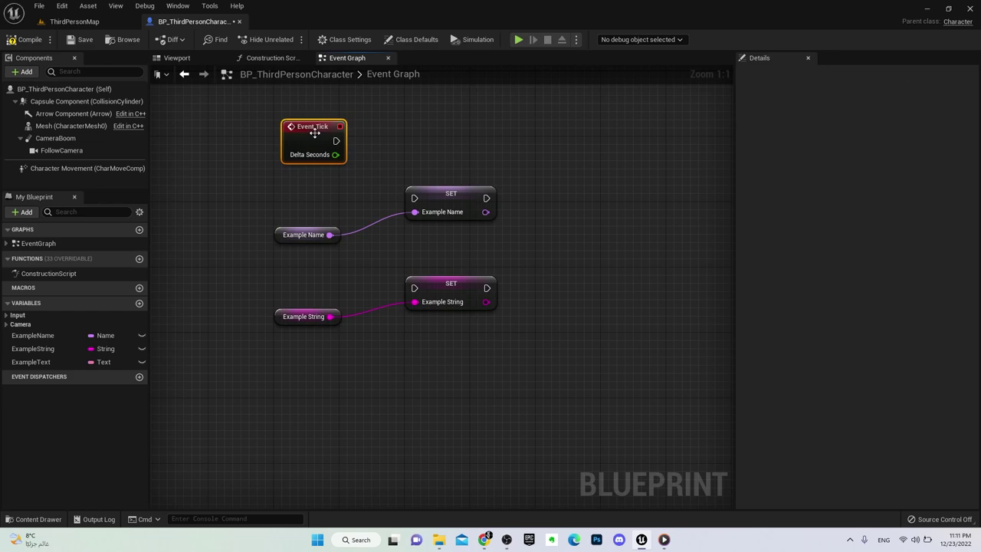
{"action": "mouse_move", "coordinate": [336, 141]}
{"action": "left_mouse_down"}
{"action": "mouse_move", "coordinate": [435, 210]}
{"action": "mouse_move", "coordinate": [412, 198]}
{"action": "left_mouse_up"}
{"action": "left_click", "coordinate": [373, 169]}
{"action": "left_click_drag", "start_coordinate": [487, 197], "coordinate": [558, 148]}
Add a Print String after the SET that prints Example Name through a conversion node
{"action": "type", "text": "pr"}
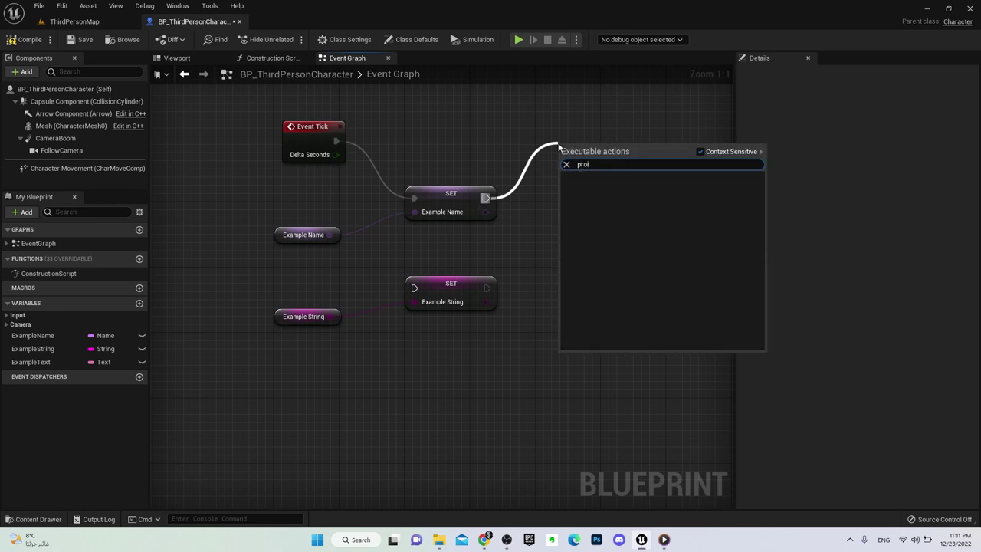
{"action": "type", "text": "in"}
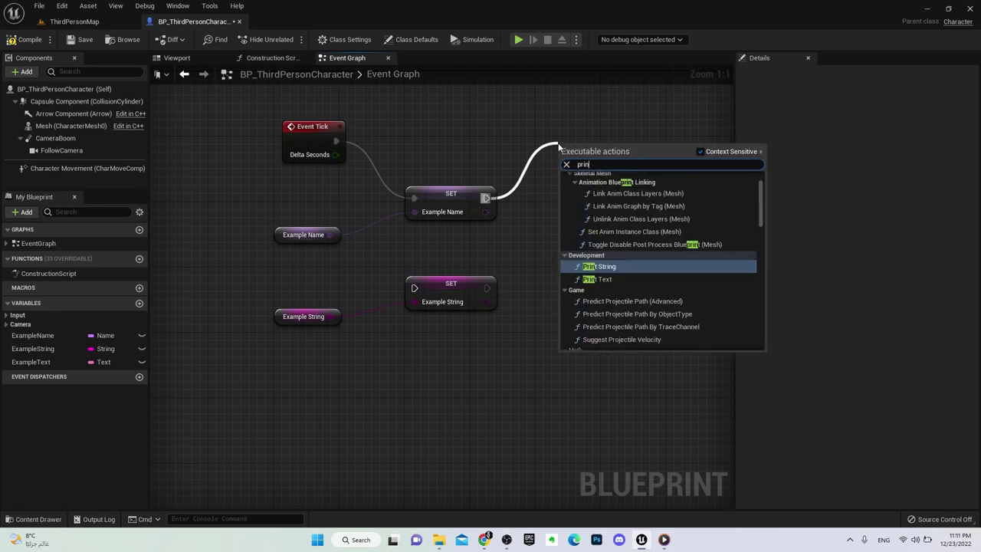
{"action": "type", "text": "t s"}
{"action": "key", "text": "Return"}
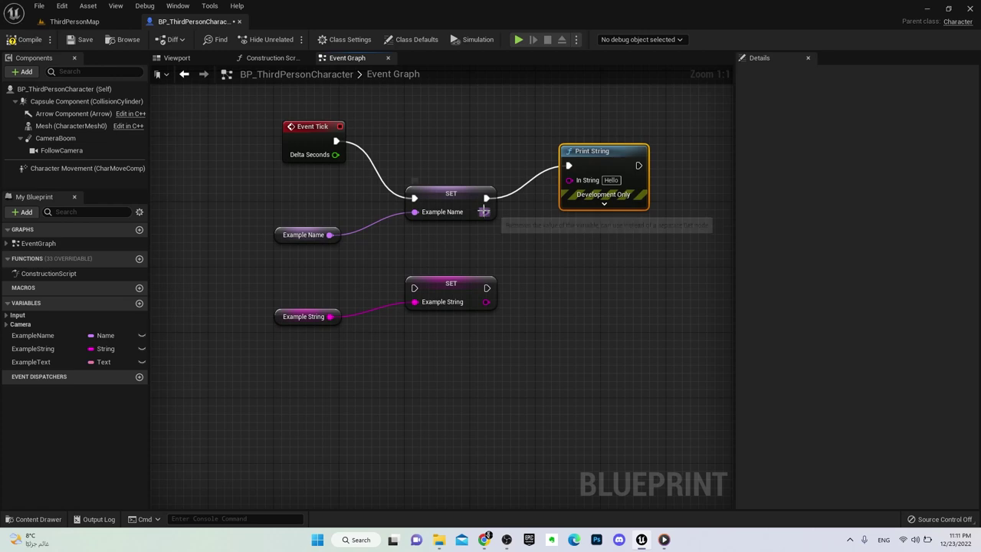
{"action": "mouse_move", "coordinate": [485, 212]}
{"action": "left_mouse_down"}
{"action": "mouse_move", "coordinate": [571, 179]}
{"action": "mouse_move", "coordinate": [631, 127]}
{"action": "left_mouse_up"}
{"action": "left_click_drag", "start_coordinate": [518, 178], "coordinate": [550, 211]}
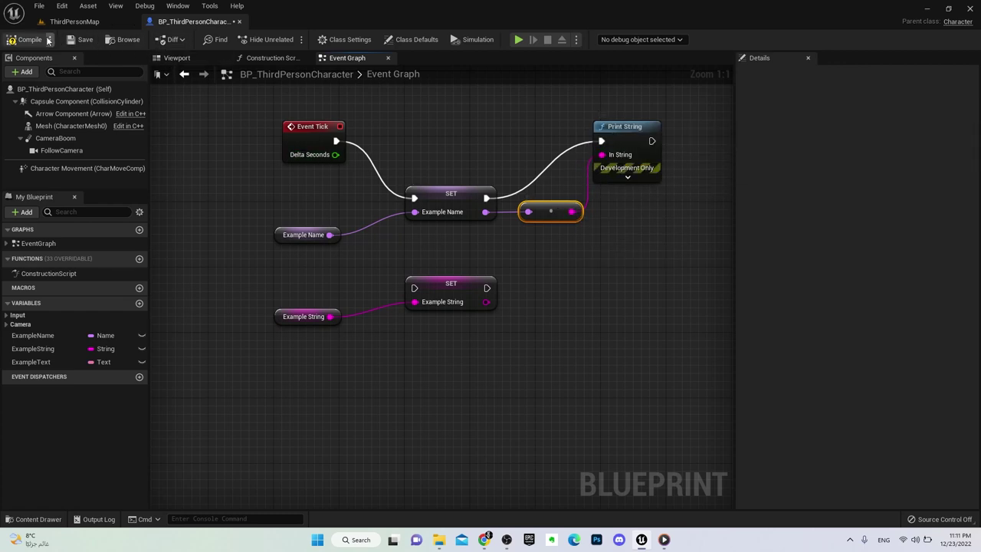
Run a test simulation, stop it, and delete the Name-to-String conversion node
{"action": "left_click", "coordinate": [518, 40]}
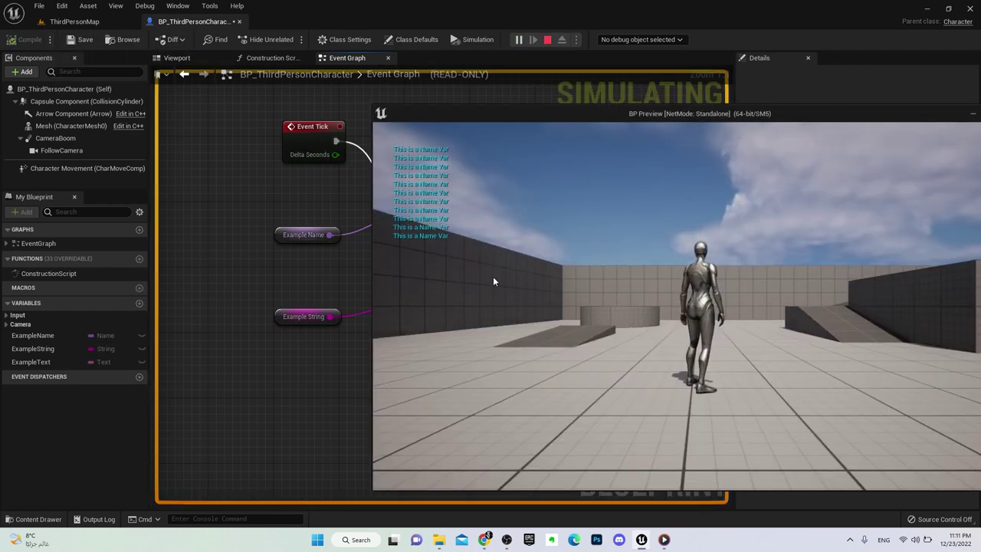
{"action": "key", "text": "Escape"}
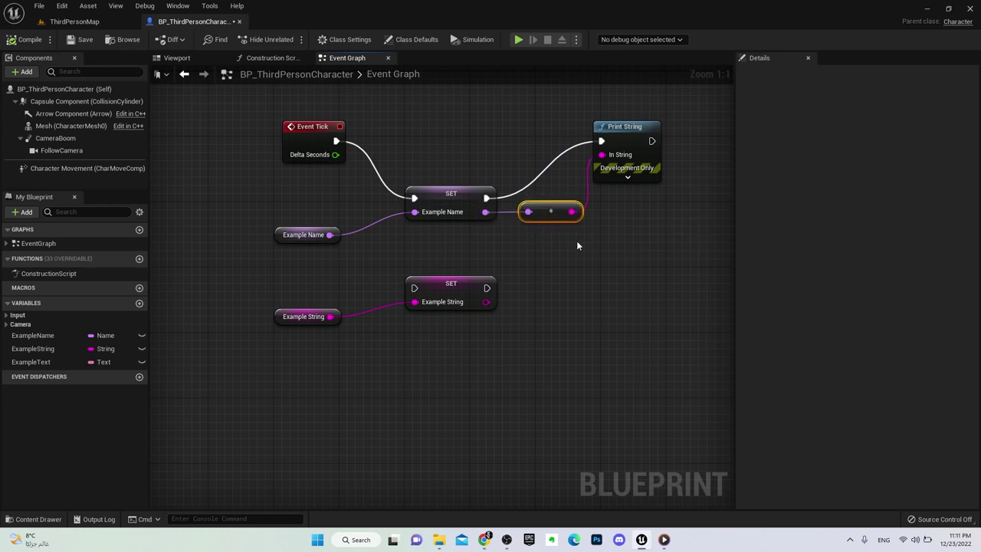
{"action": "key", "text": "Delete"}
Rewire Event Tick through SET Example String into Print String, bypassing SET Example Name
{"action": "left_click_drag", "start_coordinate": [486, 301], "coordinate": [602, 155]}
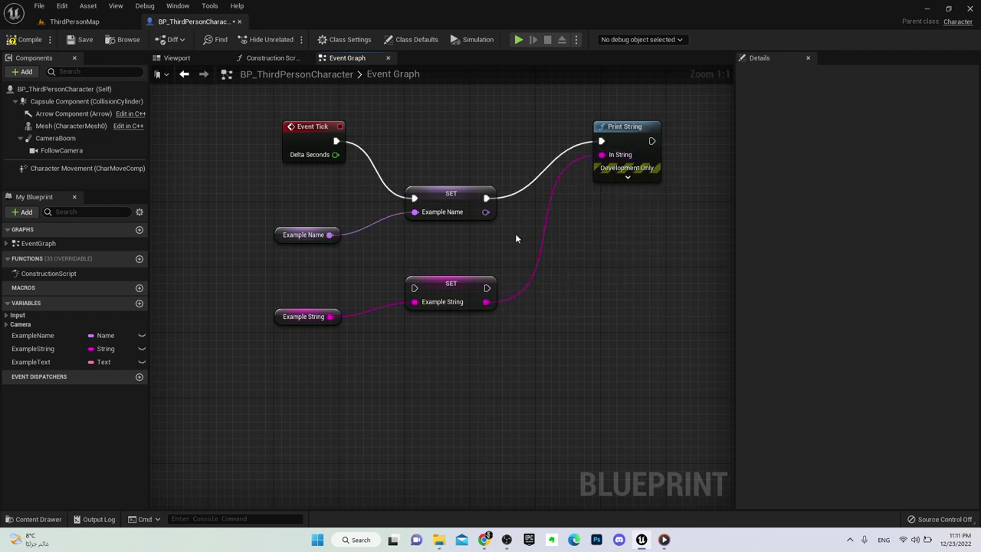
{"action": "left_click", "coordinate": [415, 193]}
{"action": "left_click", "coordinate": [415, 197], "text": "alt"}
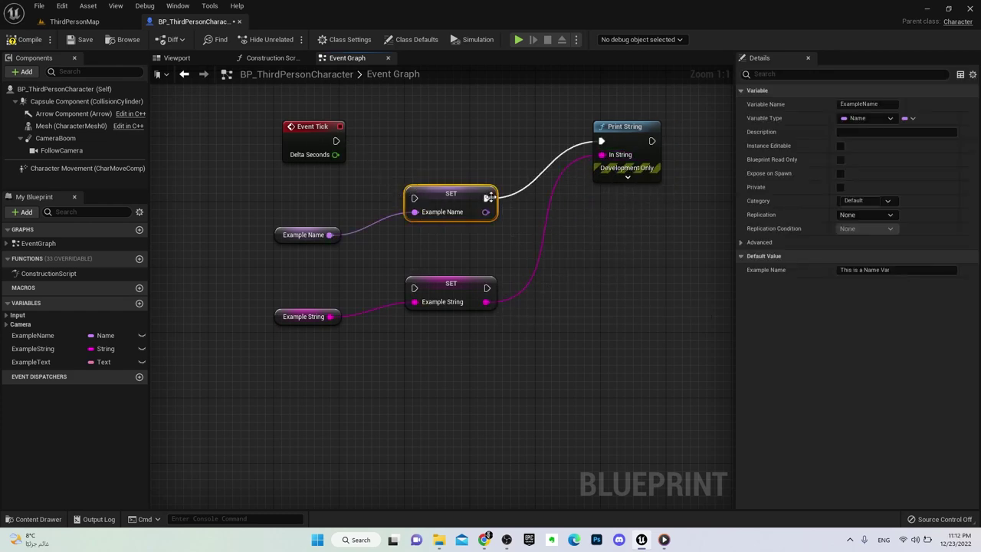
{"action": "left_click", "coordinate": [487, 197], "text": "alt"}
{"action": "left_click_drag", "start_coordinate": [336, 141], "coordinate": [415, 288]}
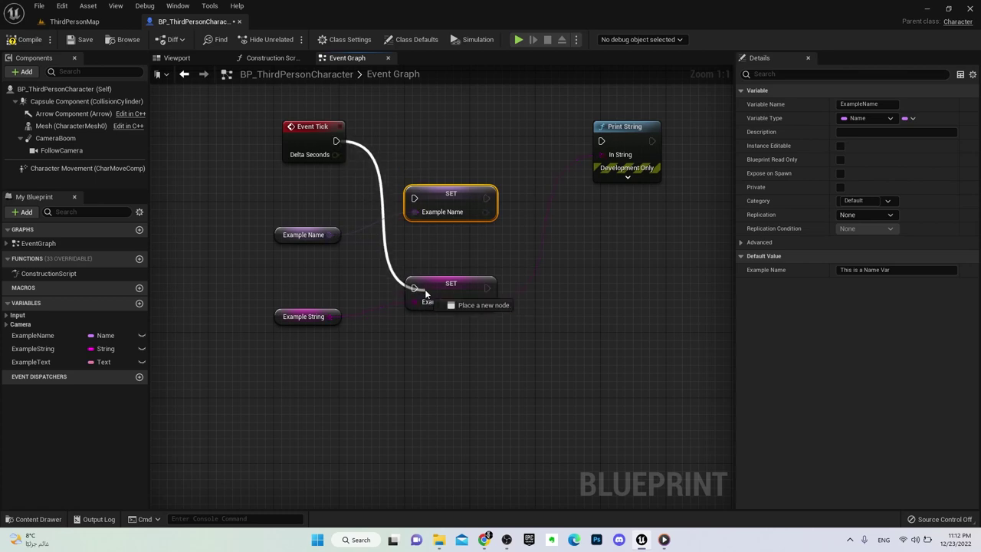
{"action": "left_click_drag", "start_coordinate": [487, 288], "coordinate": [601, 142]}
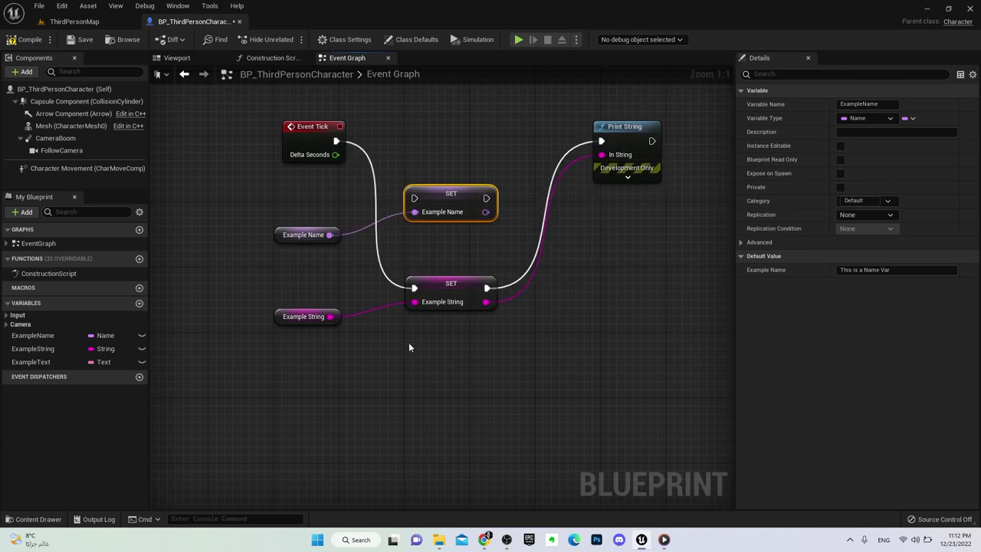
Test-run to print 'This is a String Var', then disconnect Event Tick and Print String
{"action": "left_click", "coordinate": [519, 40]}
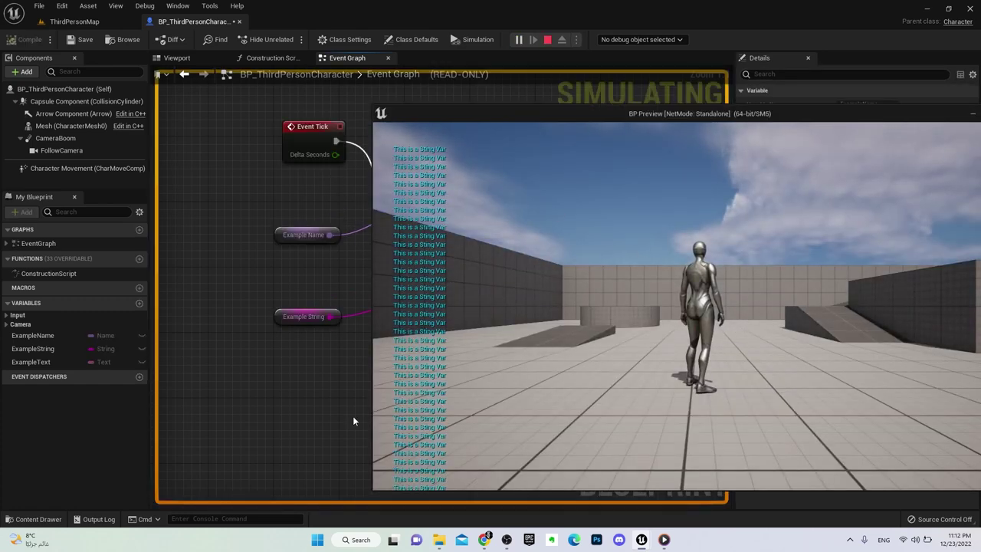
{"action": "key", "text": "Escape"}
{"action": "left_click", "coordinate": [487, 288], "text": "alt"}
{"action": "left_click", "coordinate": [487, 302], "text": "alt"}
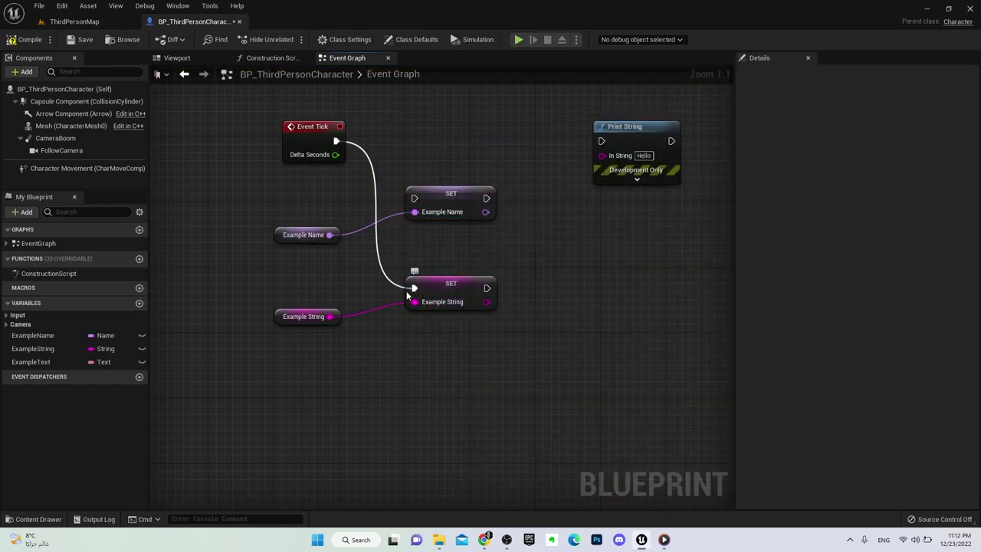
{"action": "left_click", "coordinate": [414, 288], "text": "alt"}
{"action": "left_click_drag", "start_coordinate": [291, 90], "coordinate": [606, 153]}
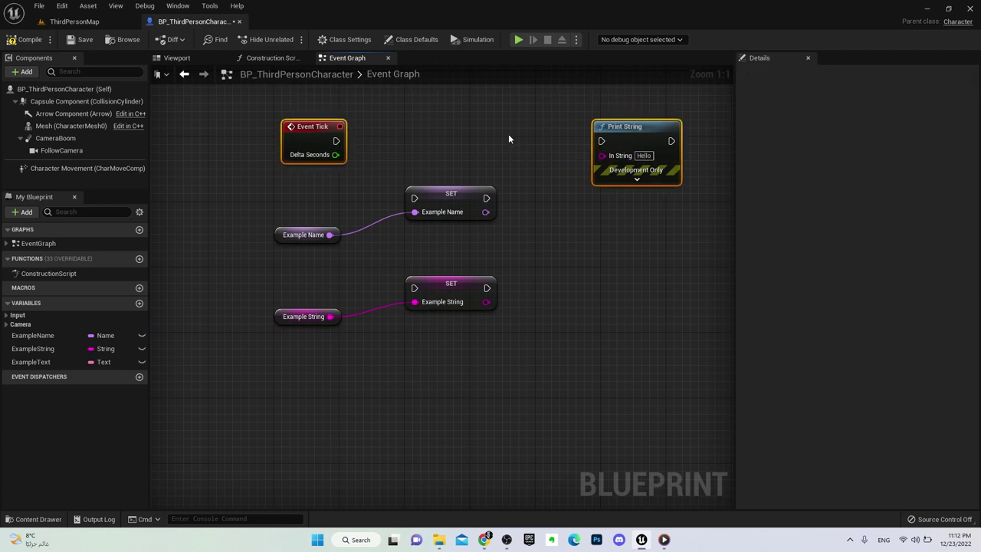
Delete Event Tick and Print String, then place an Example Text getter and SET node
{"action": "key", "text": "Delete"}
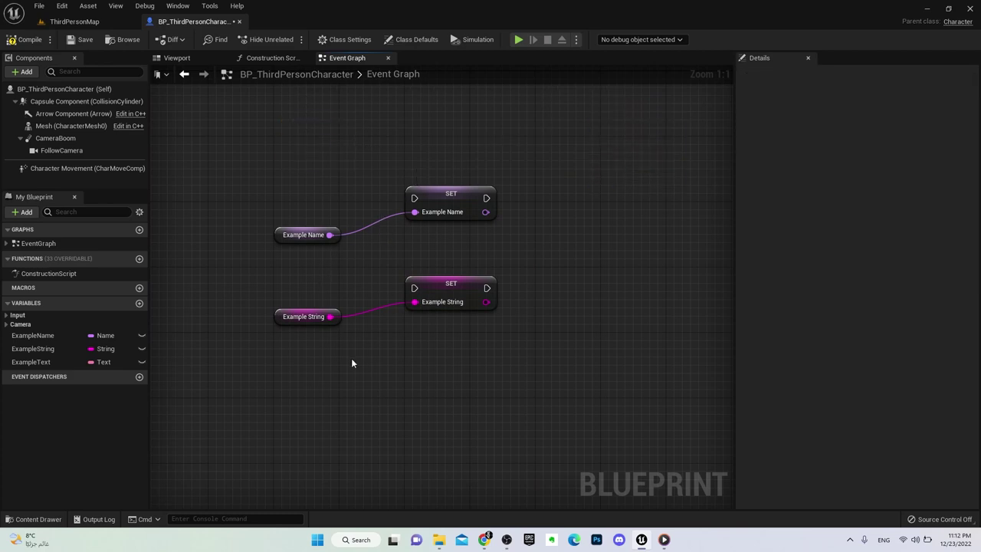
{"action": "left_click_drag", "start_coordinate": [88, 363], "coordinate": [292, 422]}
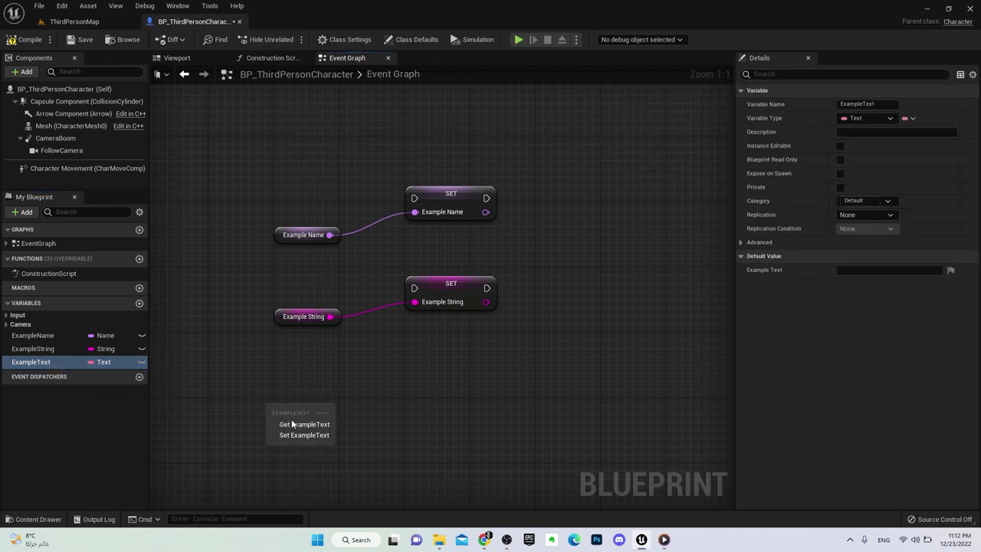
{"action": "left_click", "coordinate": [292, 422]}
{"action": "mouse_move", "coordinate": [30, 362]}
{"action": "left_mouse_down"}
{"action": "mouse_move", "coordinate": [454, 422]}
{"action": "mouse_move", "coordinate": [436, 406]}
{"action": "left_mouse_up"}
{"action": "left_click", "coordinate": [465, 435]}
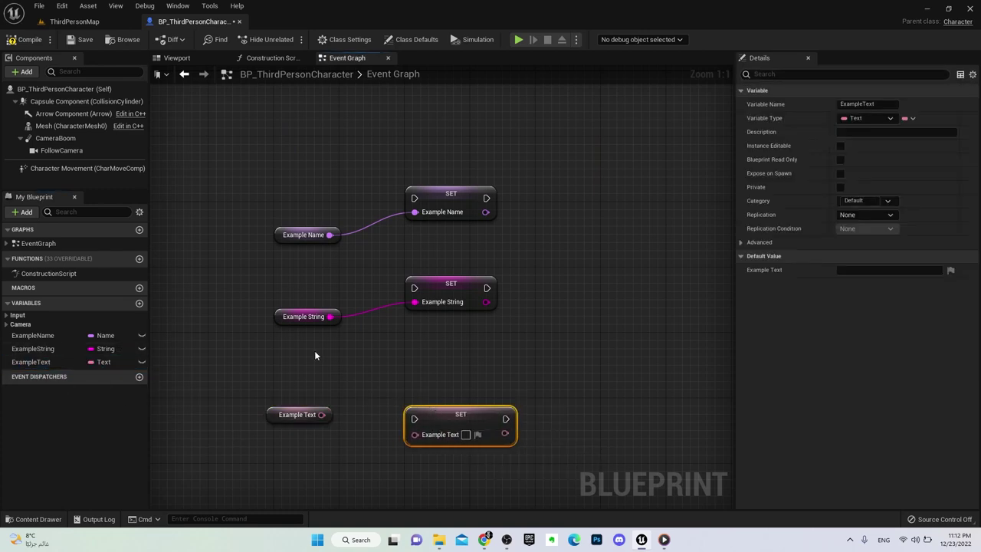
Plug Example String into SET Example Name, then delete the resulting String-to-Name node
{"action": "left_click_drag", "start_coordinate": [330, 317], "coordinate": [418, 213]}
{"action": "left_click_drag", "start_coordinate": [377, 264], "coordinate": [391, 268]}
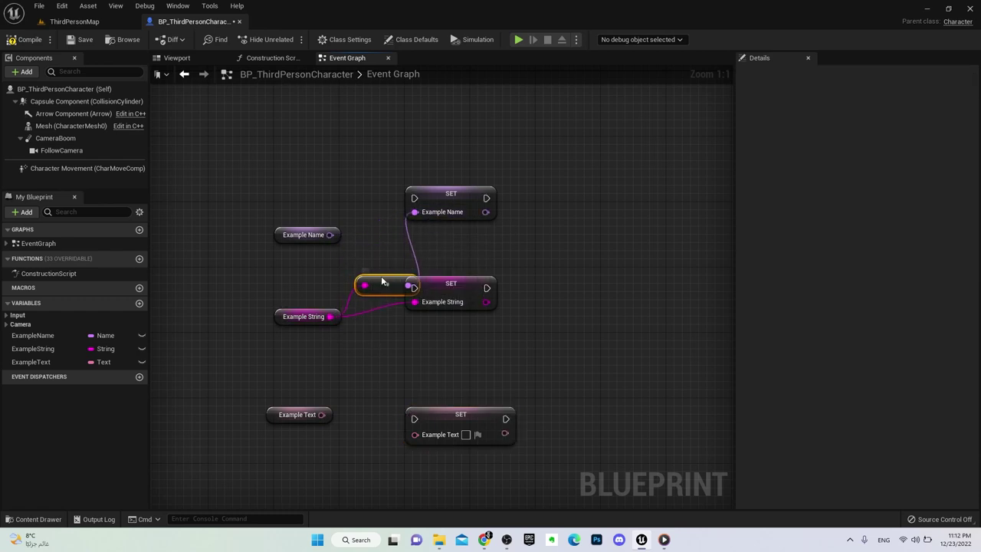
{"action": "key", "text": "Delete"}
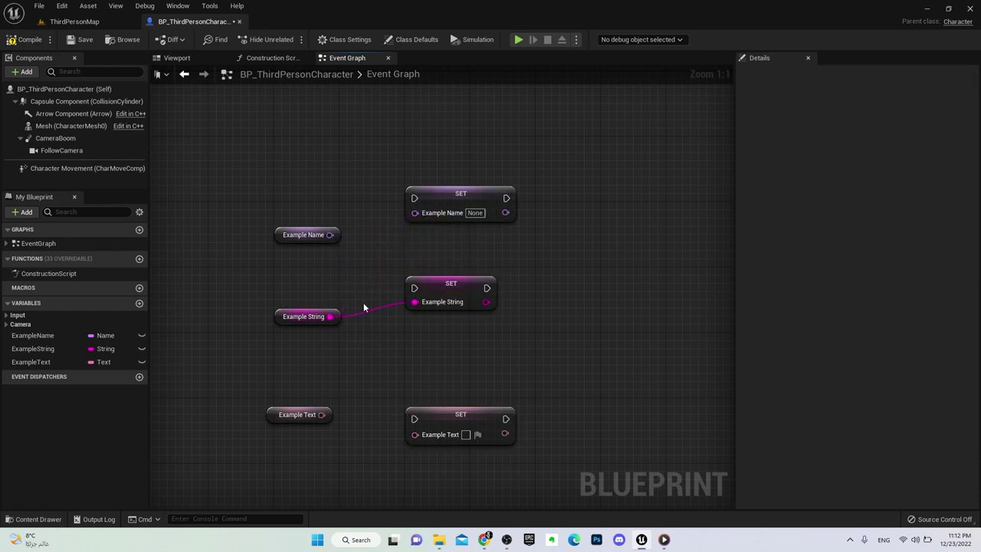
{"action": "left_click", "coordinate": [336, 320]}
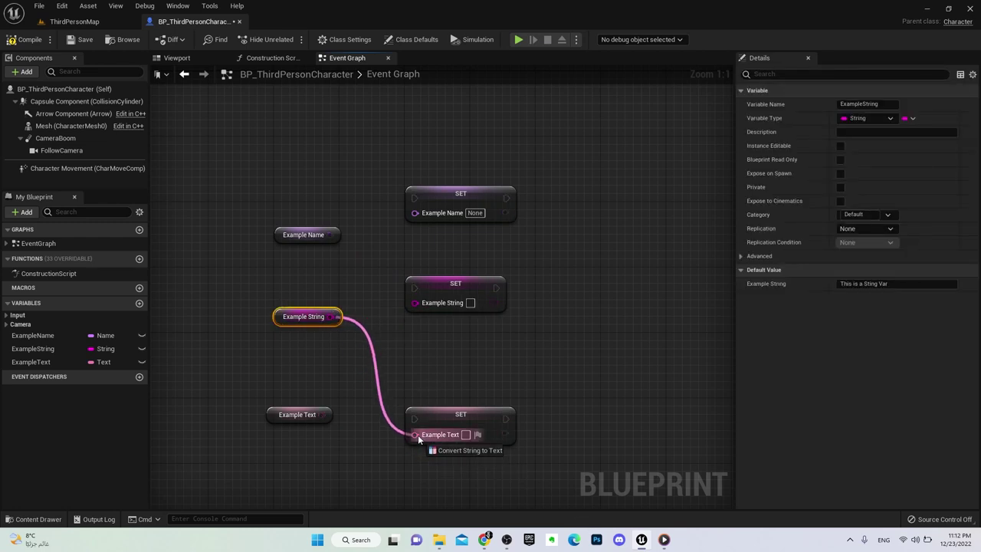
Feed Example String into SET Example Text through a To Text (String) node
{"action": "left_click_drag", "start_coordinate": [331, 316], "coordinate": [418, 435], "text": "ctrl"}
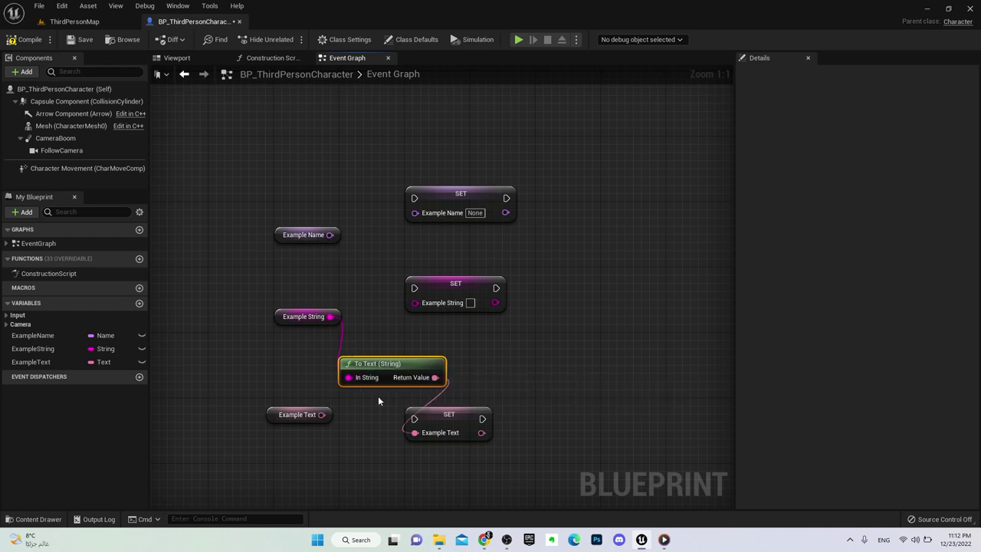
{"action": "left_click_drag", "start_coordinate": [303, 316], "coordinate": [279, 317]}
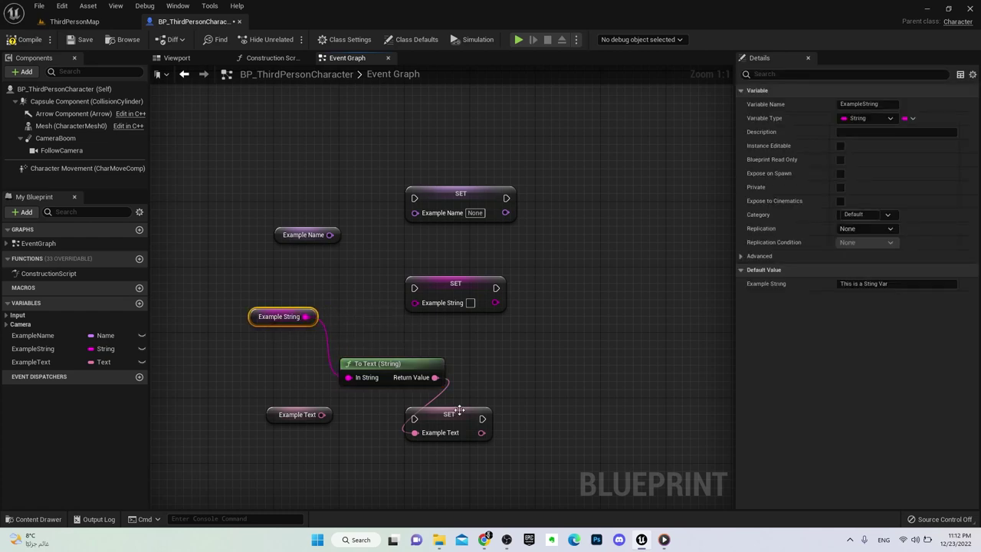
{"action": "left_click_drag", "start_coordinate": [459, 412], "coordinate": [553, 354]}
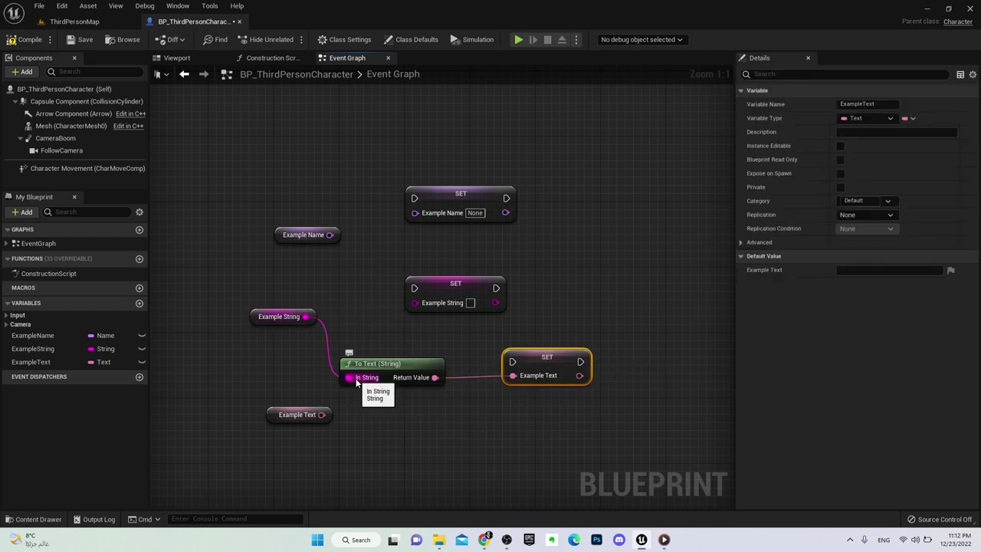
{"action": "left_click", "coordinate": [412, 417]}
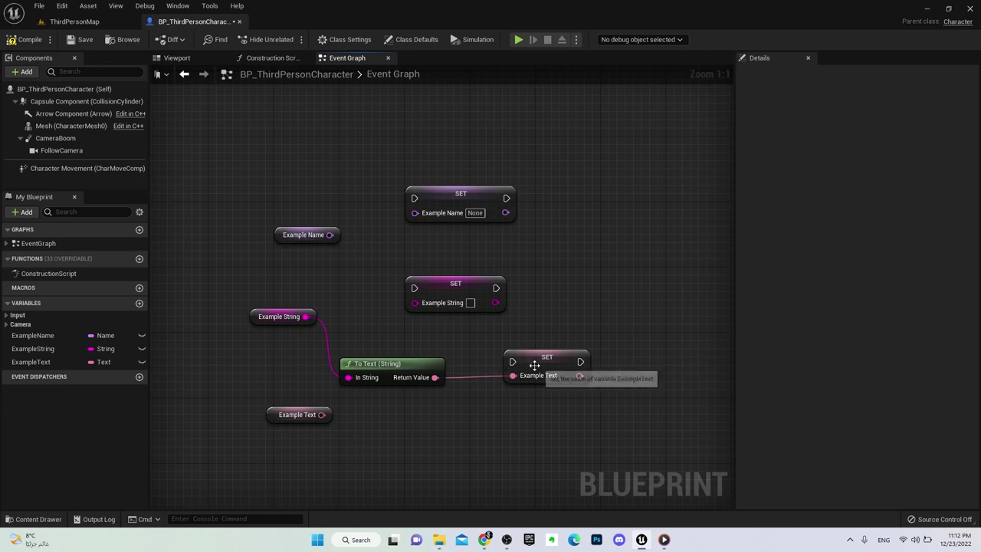
{"action": "left_click_drag", "start_coordinate": [534, 365], "coordinate": [510, 373]}
{"action": "left_click", "coordinate": [388, 410]}
{"action": "left_click_drag", "start_coordinate": [389, 349], "coordinate": [412, 374]}
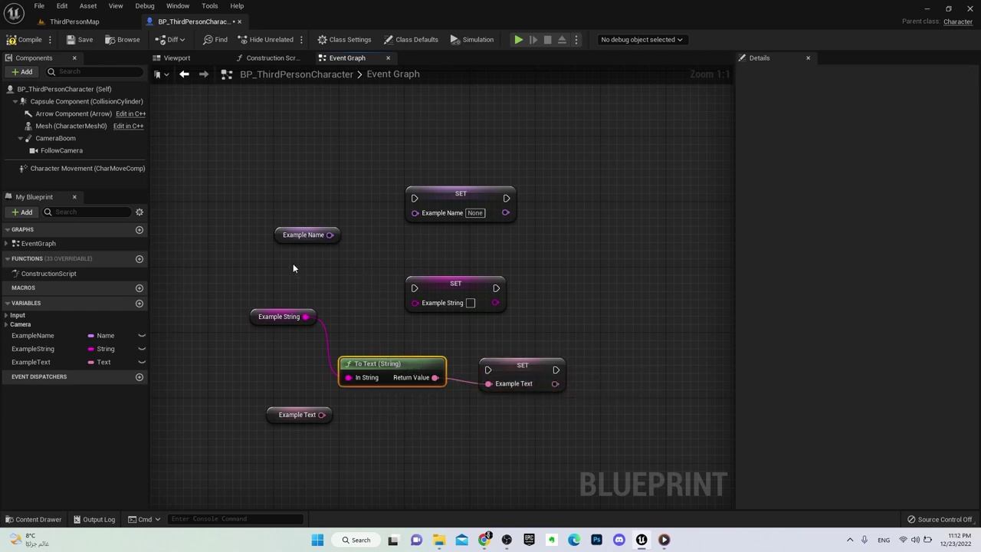
Connect Example Name to SET Example Text through a To Text (Name) node
{"action": "left_click_drag", "start_coordinate": [330, 235], "coordinate": [485, 386]}
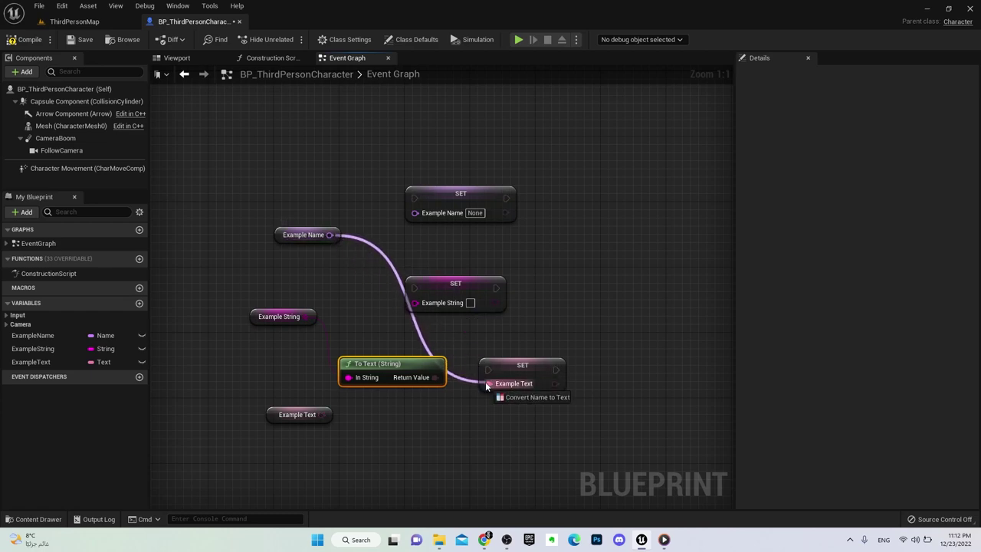
{"action": "left_click_drag", "start_coordinate": [460, 282], "coordinate": [502, 241]}
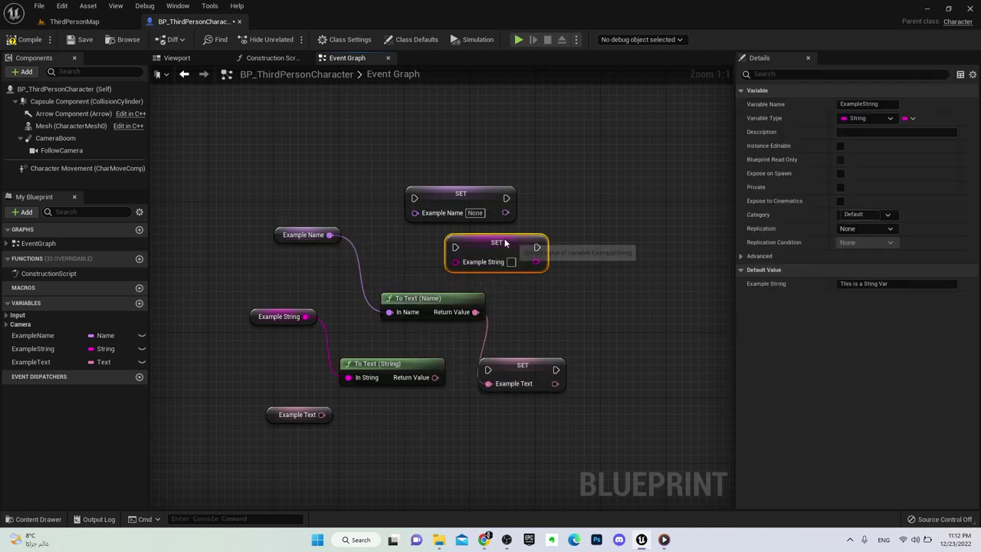
{"action": "left_click", "coordinate": [384, 350]}
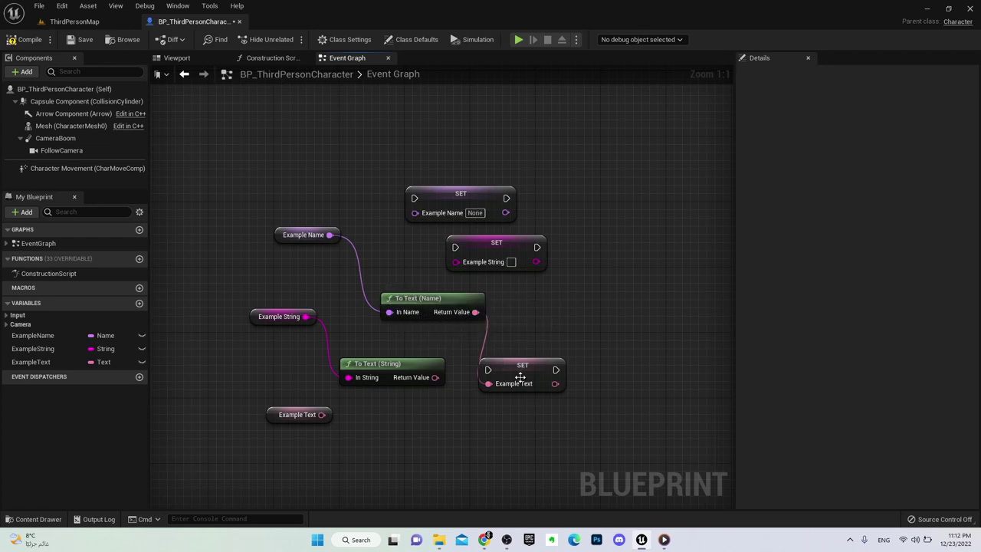
{"action": "left_click_drag", "start_coordinate": [382, 291], "coordinate": [425, 391]}
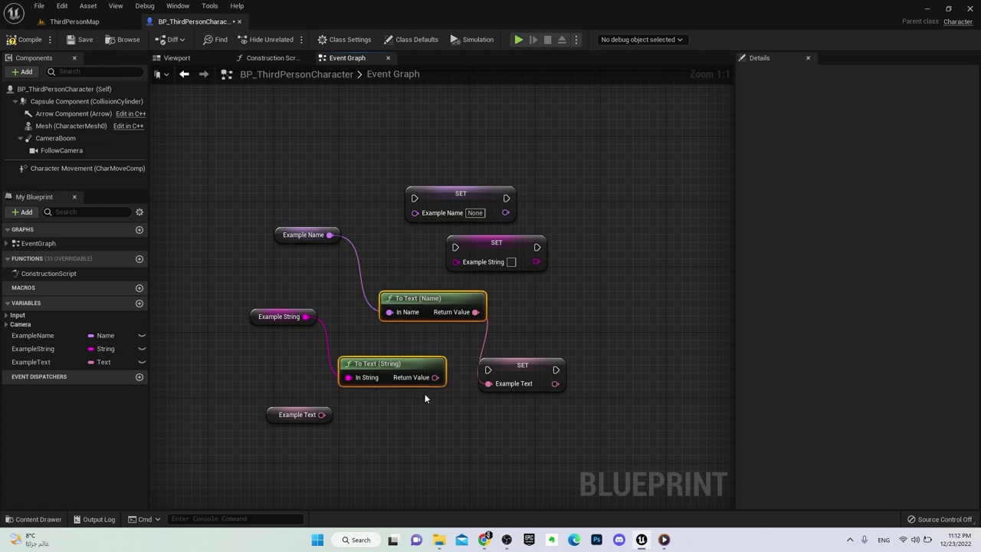
Delete both To Text nodes and line up the getter and SET nodes in rows
{"action": "key", "text": "Delete"}
{"action": "left_click_drag", "start_coordinate": [316, 236], "coordinate": [309, 211]}
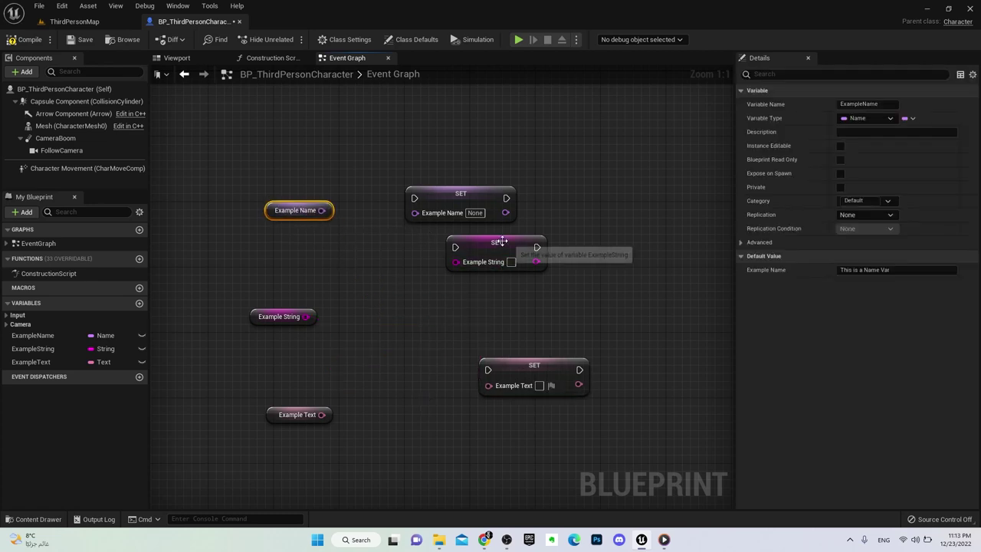
{"action": "left_click_drag", "start_coordinate": [500, 242], "coordinate": [468, 299]}
{"action": "left_click_drag", "start_coordinate": [526, 361], "coordinate": [450, 385]}
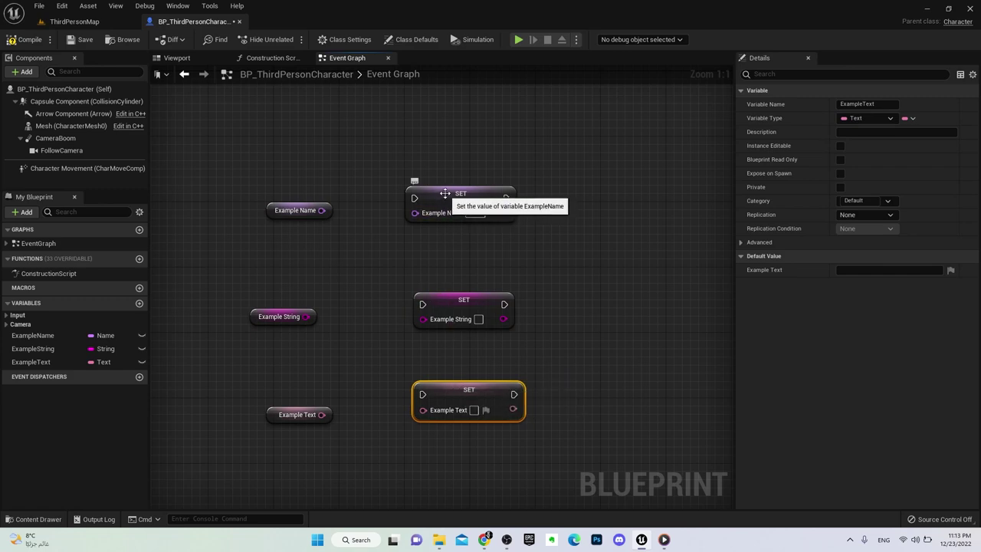
{"action": "left_click_drag", "start_coordinate": [445, 193], "coordinate": [453, 194]}
Nudge the Example String getter left and box-select it with its SET node
{"action": "left_click", "coordinate": [314, 318]}
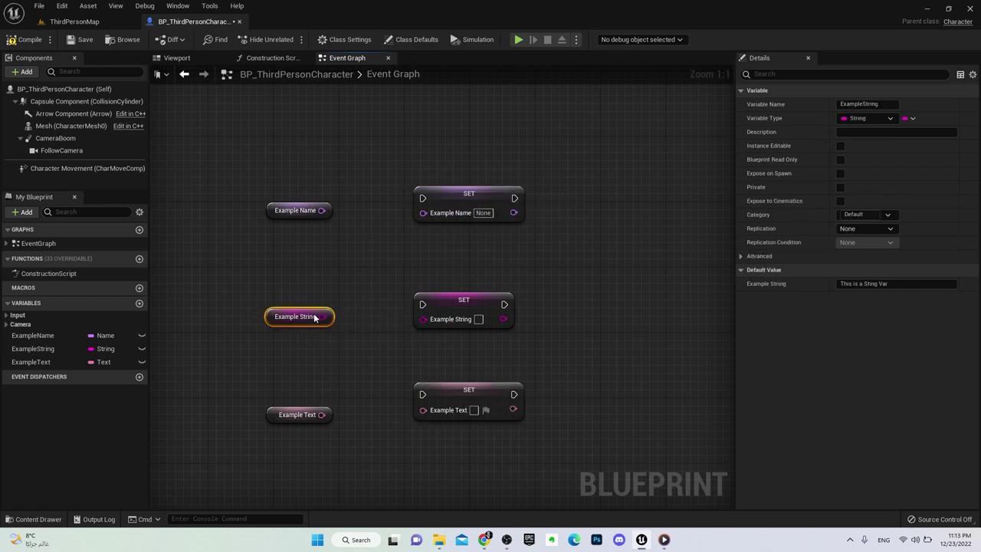
{"action": "left_click_drag", "start_coordinate": [314, 318], "coordinate": [307, 318]}
{"action": "left_click", "coordinate": [343, 368]}
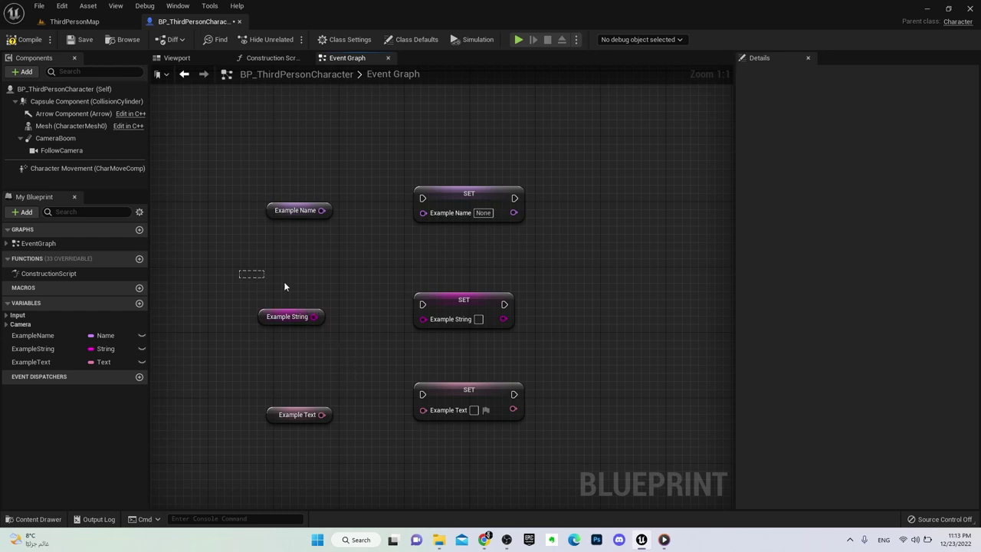
{"action": "left_click_drag", "start_coordinate": [283, 285], "coordinate": [546, 352]}
{"action": "left_click_drag", "start_coordinate": [253, 281], "coordinate": [550, 366]}
{"action": "mouse_move", "coordinate": [257, 274]}
{"action": "left_mouse_down"}
{"action": "mouse_move", "coordinate": [393, 337]}
{"action": "mouse_move", "coordinate": [530, 370]}
{"action": "left_mouse_up"}
{"action": "left_click_drag", "start_coordinate": [220, 130], "coordinate": [581, 399]}
{"action": "right_click_drag", "start_coordinate": [631, 193], "coordinate": [645, 291]}
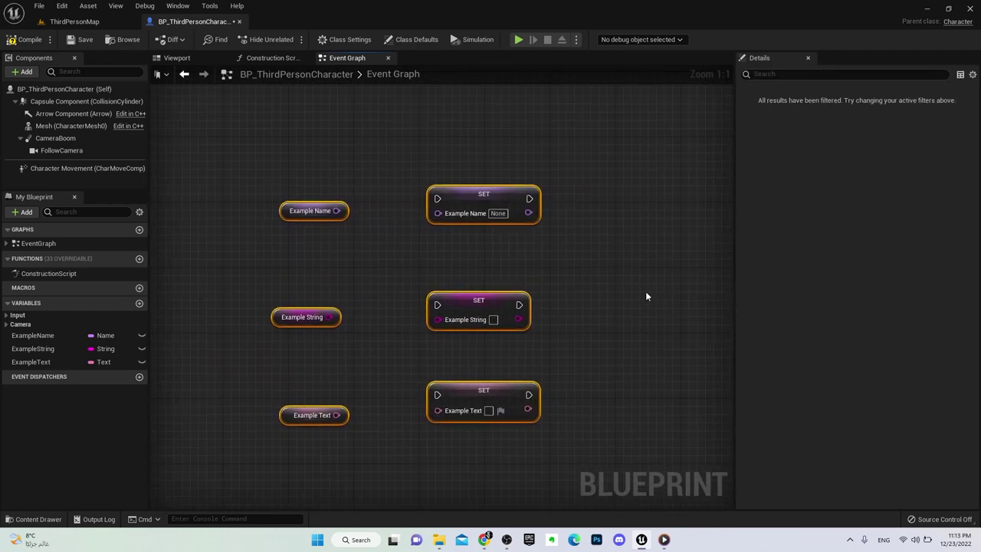
{"action": "left_click", "coordinate": [366, 197]}
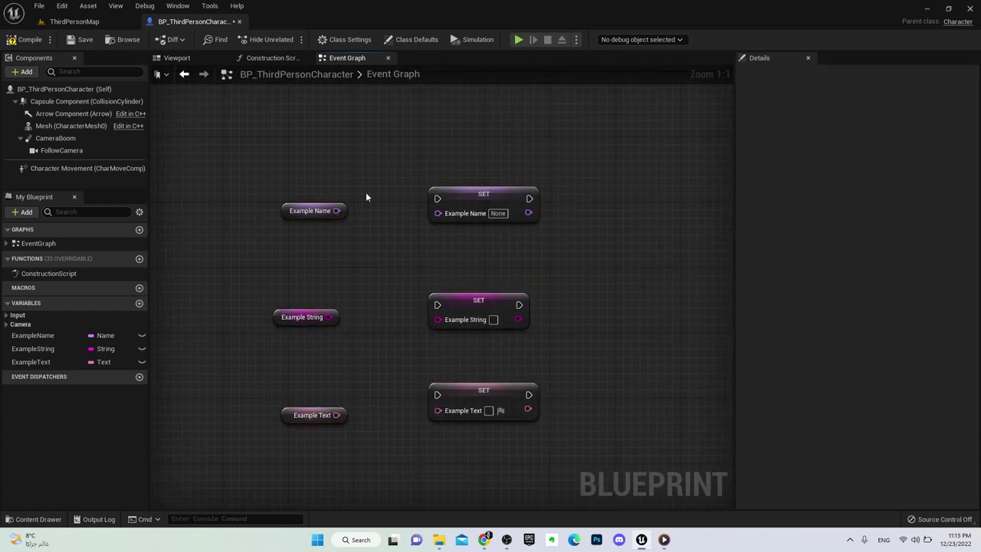
{"action": "left_click", "coordinate": [325, 318]}
{"action": "left_click", "coordinate": [332, 334]}
{"action": "left_click_drag", "start_coordinate": [303, 283], "coordinate": [477, 341]}
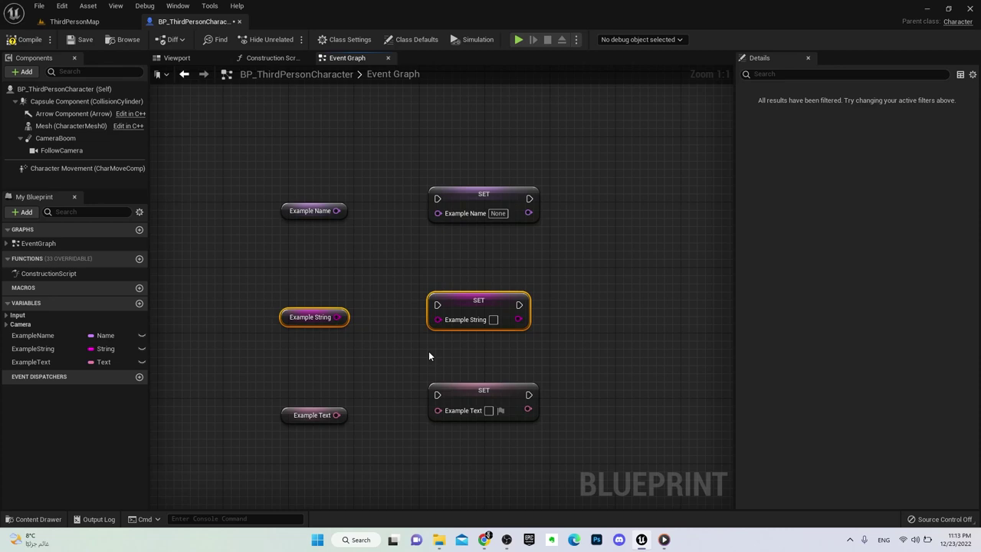
{"action": "left_click", "coordinate": [391, 406]}
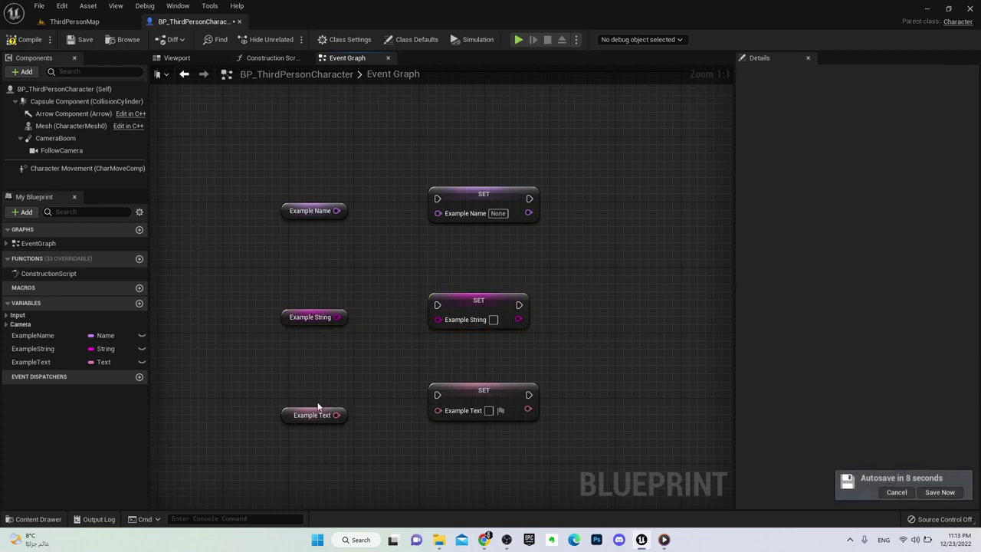
{"action": "left_click_drag", "start_coordinate": [318, 407], "coordinate": [476, 474]}
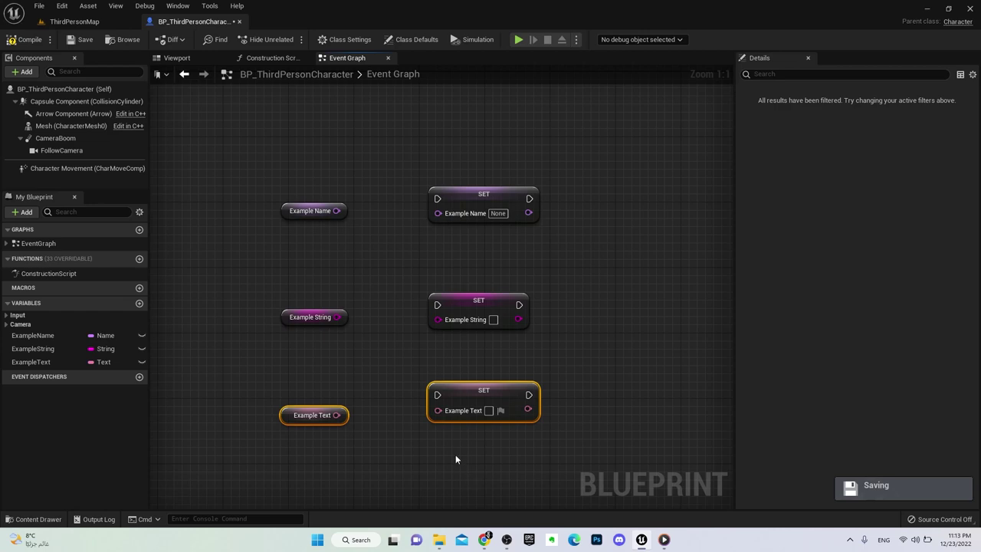
{"action": "left_click", "coordinate": [455, 454]}
{"action": "left_click_drag", "start_coordinate": [291, 366], "coordinate": [497, 451]}
{"action": "left_click_drag", "start_coordinate": [291, 366], "coordinate": [519, 473]}
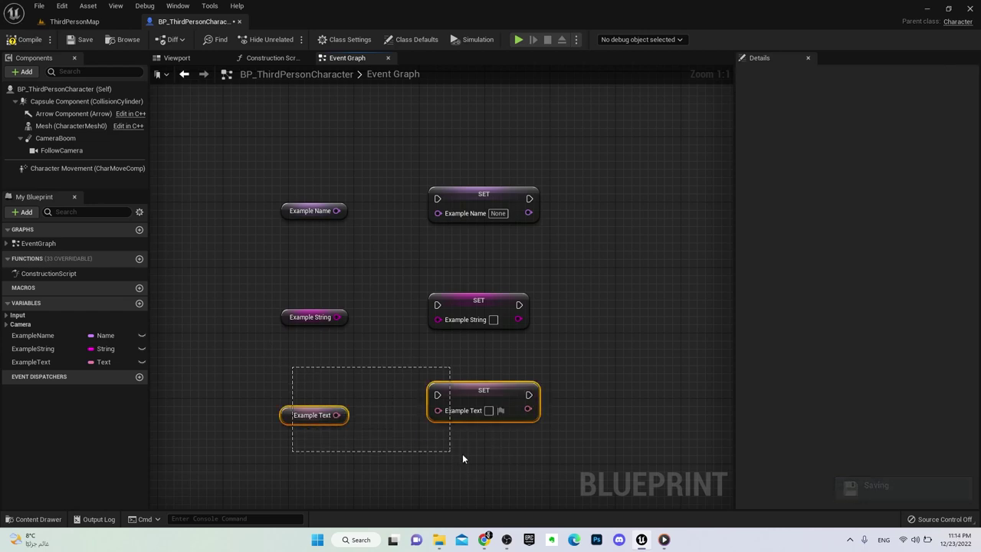
{"action": "left_click", "coordinate": [520, 466]}
{"action": "mouse_move", "coordinate": [335, 414]}
{"action": "left_mouse_down"}
{"action": "mouse_move", "coordinate": [352, 403]}
{"action": "mouse_move", "coordinate": [333, 396]}
{"action": "mouse_move", "coordinate": [457, 452]}
{"action": "left_mouse_up"}
{"action": "key", "text": "Escape"}
{"action": "left_click", "coordinate": [347, 431]}
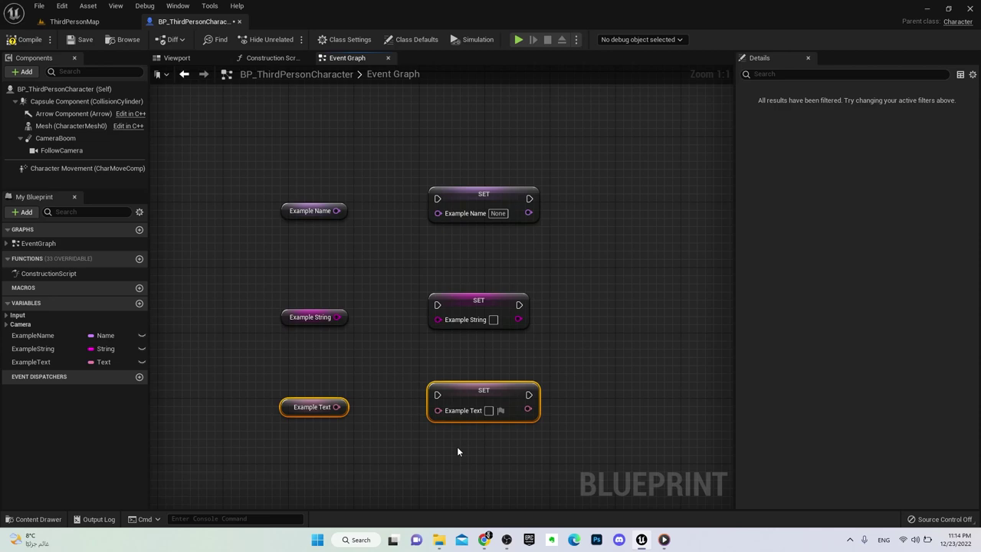
{"action": "left_click", "coordinate": [689, 136]}
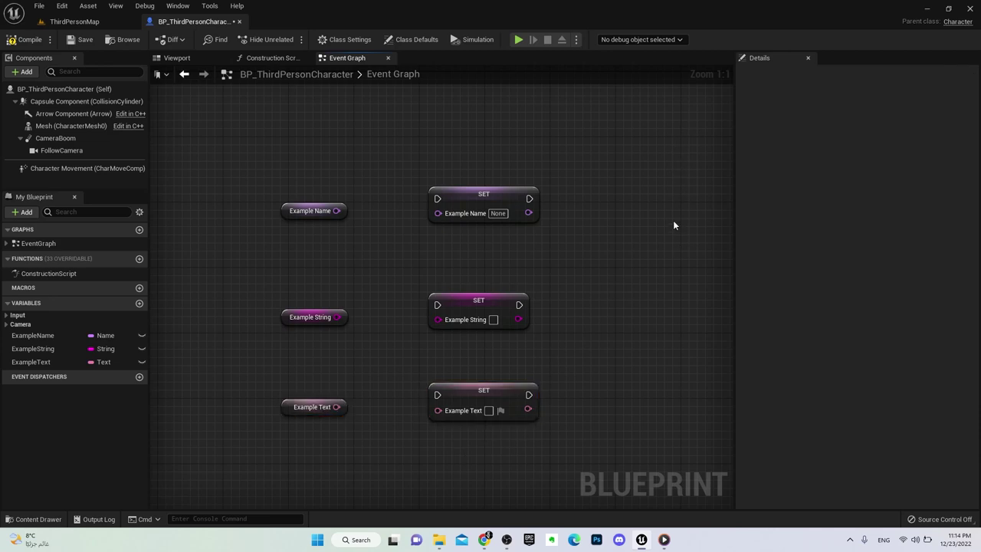
{"action": "left_click", "coordinate": [315, 407]}
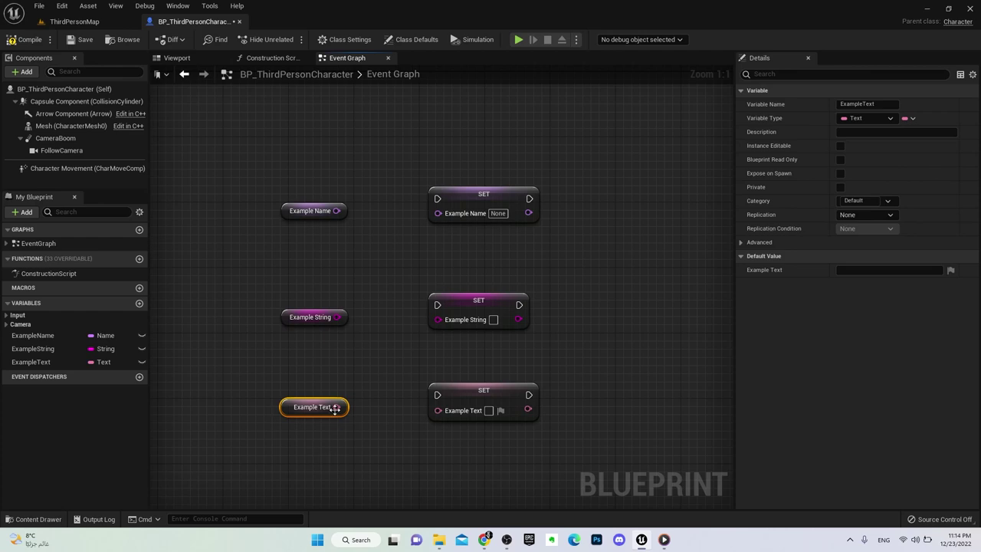
{"action": "left_click_drag", "start_coordinate": [335, 442], "coordinate": [449, 442]}
{"action": "left_click", "coordinate": [361, 458]}
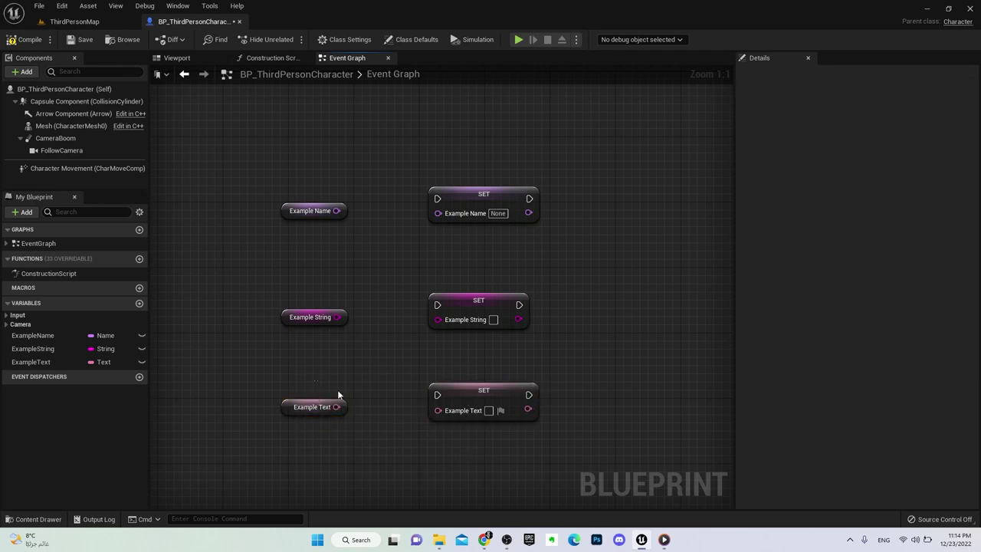
{"action": "left_click_drag", "start_coordinate": [337, 389], "coordinate": [464, 460]}
{"action": "left_click", "coordinate": [417, 434]}
{"action": "left_click_drag", "start_coordinate": [287, 154], "coordinate": [525, 240]}
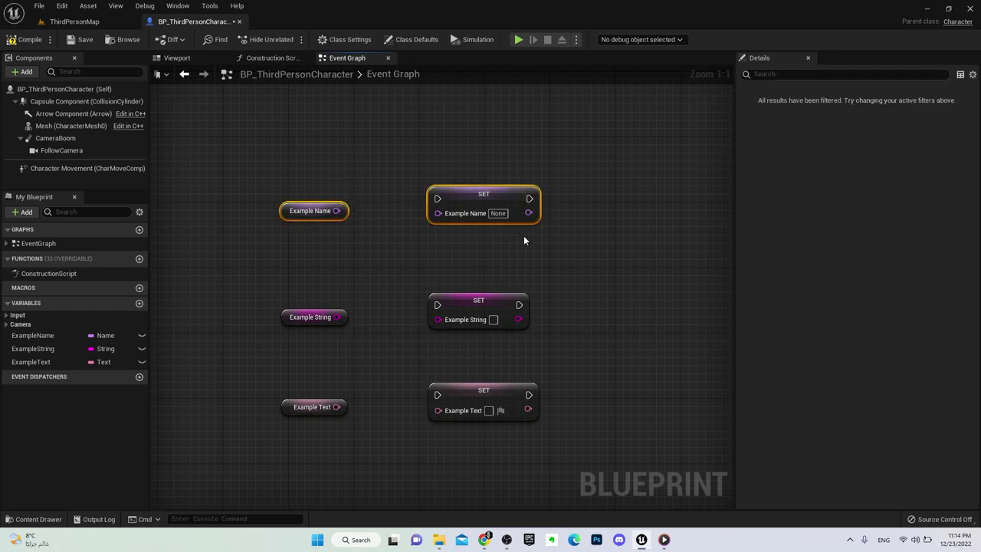
{"action": "left_click", "coordinate": [314, 147]}
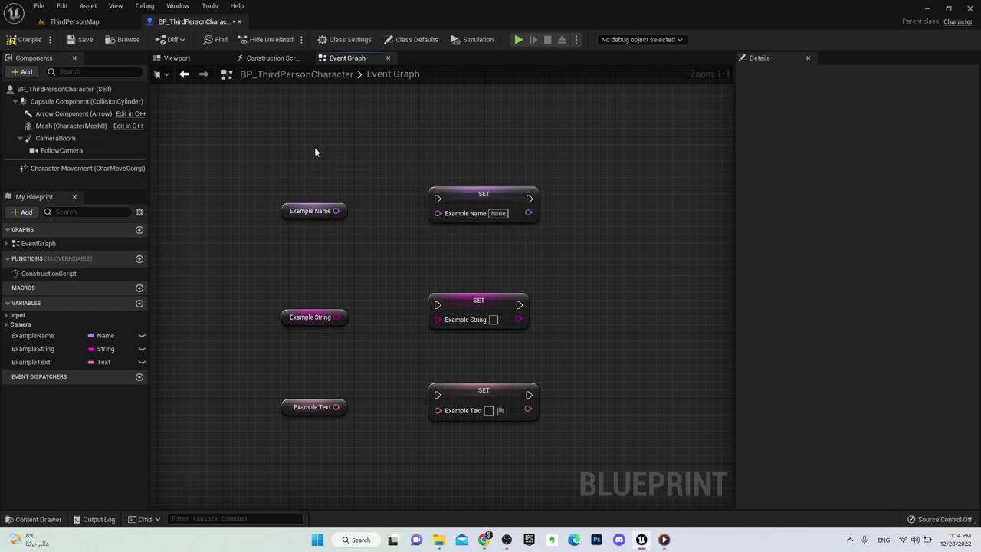
{"action": "left_click_drag", "start_coordinate": [314, 147], "coordinate": [512, 247]}
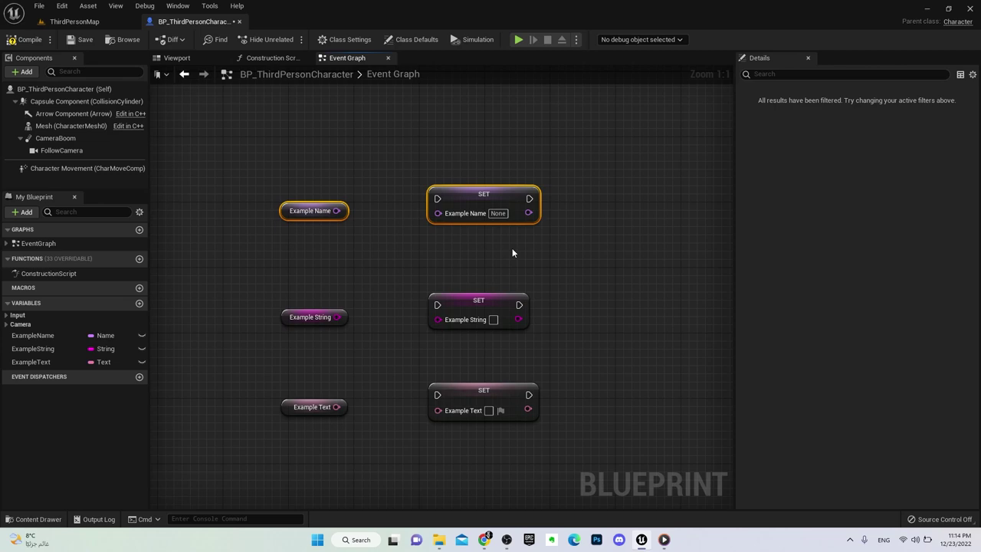
{"action": "left_click", "coordinate": [505, 254]}
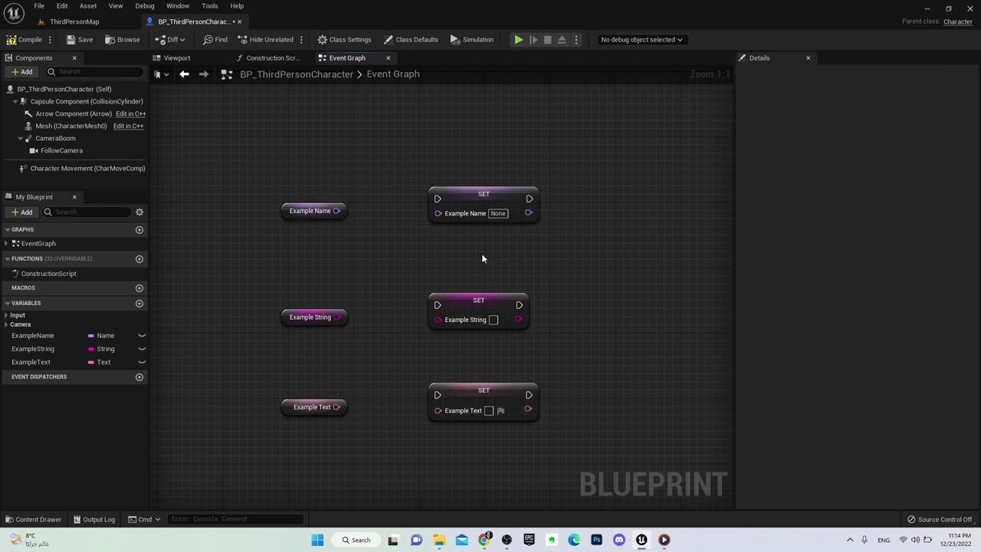
{"action": "left_click", "coordinate": [315, 206]}
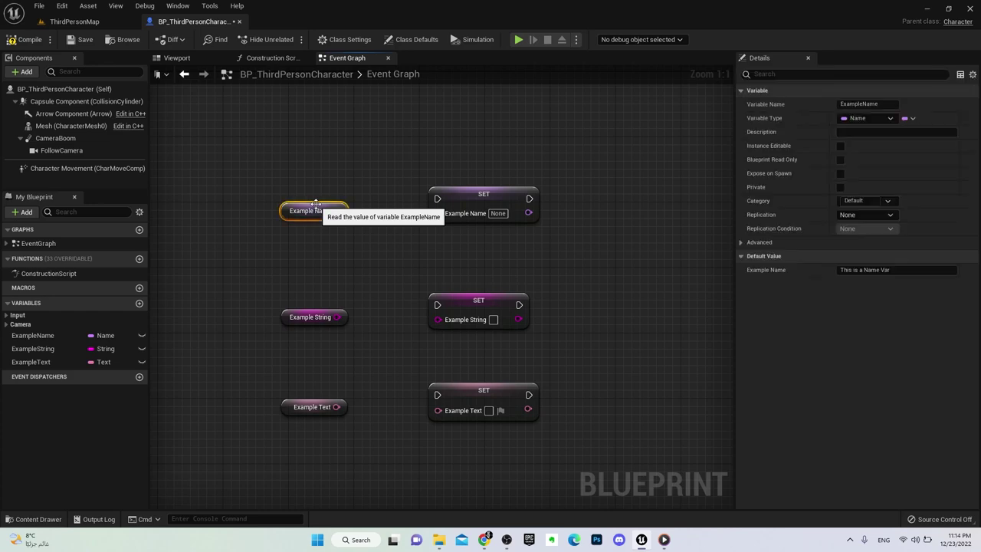
{"action": "left_click", "coordinate": [307, 249]}
{"action": "left_click", "coordinate": [315, 208]}
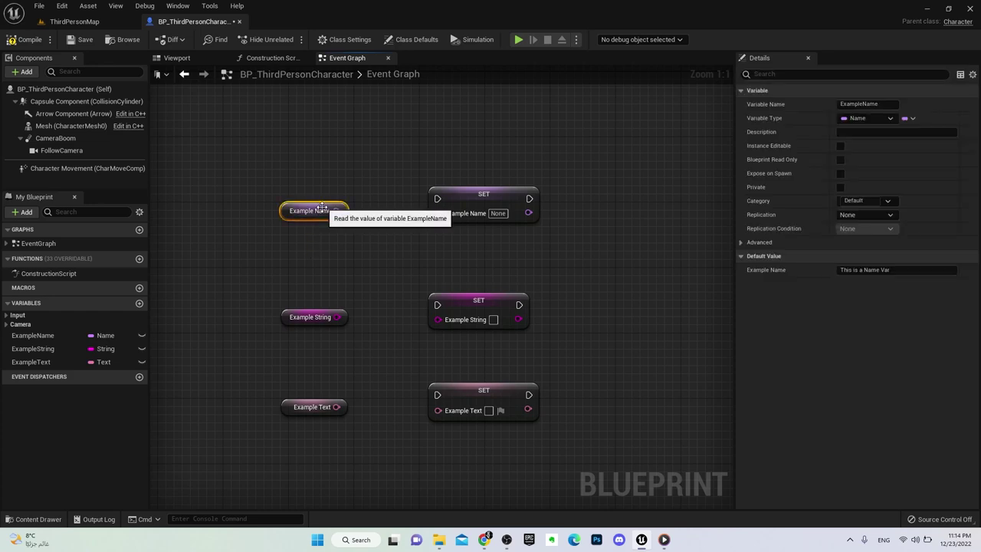
{"action": "left_click", "coordinate": [292, 318]}
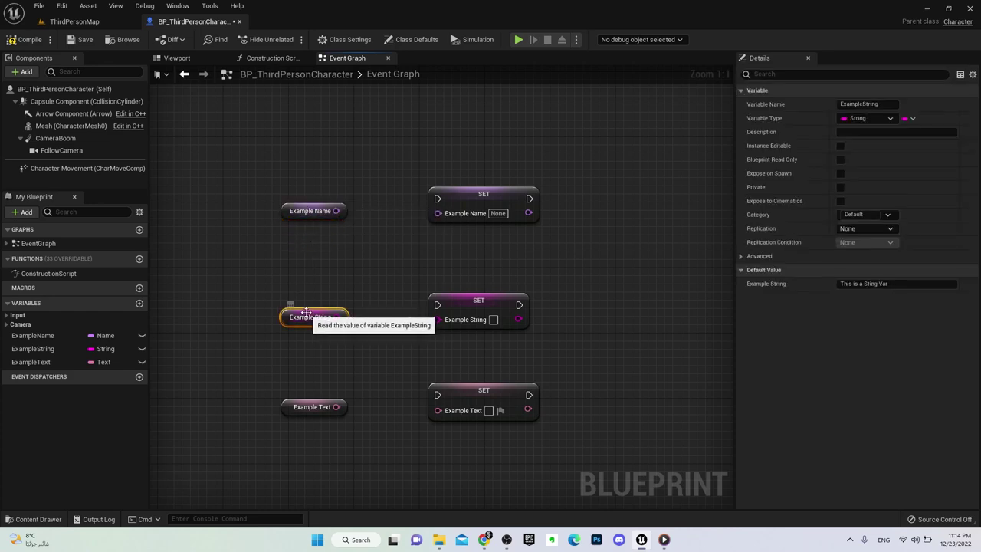
{"action": "left_click", "coordinate": [319, 212]}
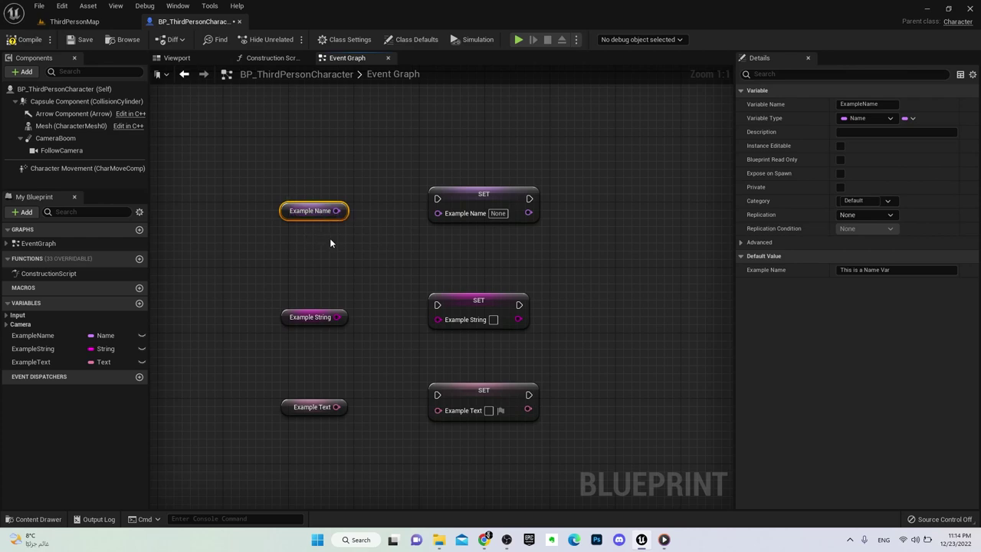
{"action": "left_click", "coordinate": [421, 247]}
{"action": "left_click_drag", "start_coordinate": [279, 182], "coordinate": [335, 230]}
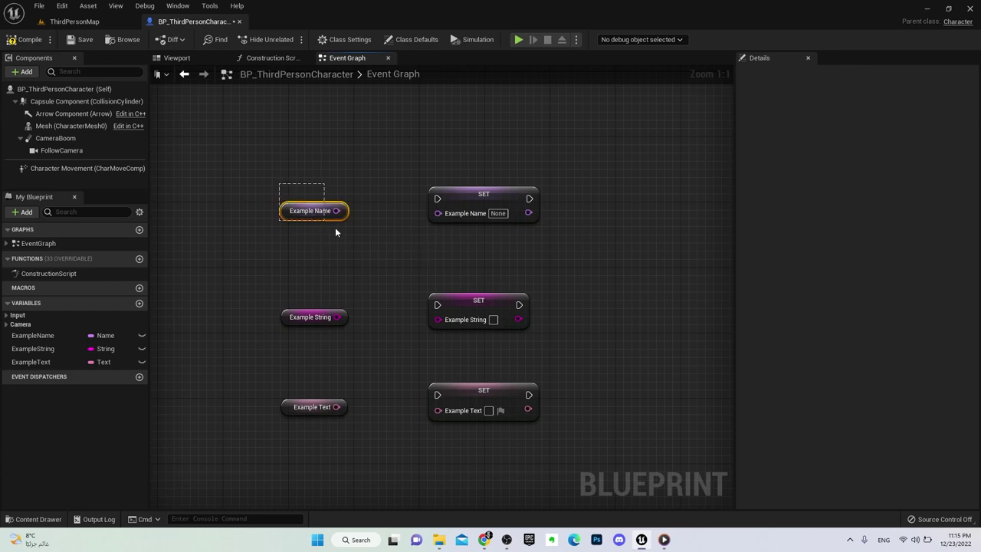
{"action": "mouse_move", "coordinate": [268, 179]}
{"action": "left_mouse_down"}
{"action": "mouse_move", "coordinate": [359, 245]}
{"action": "mouse_move", "coordinate": [361, 236]}
{"action": "left_mouse_up"}
{"action": "left_click", "coordinate": [338, 254]}
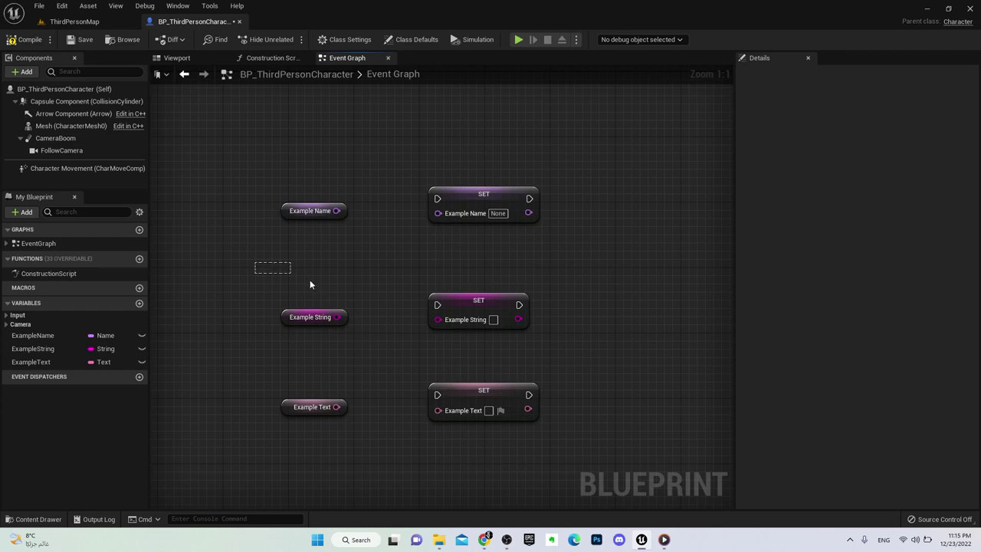
{"action": "left_click_drag", "start_coordinate": [310, 284], "coordinate": [555, 367]}
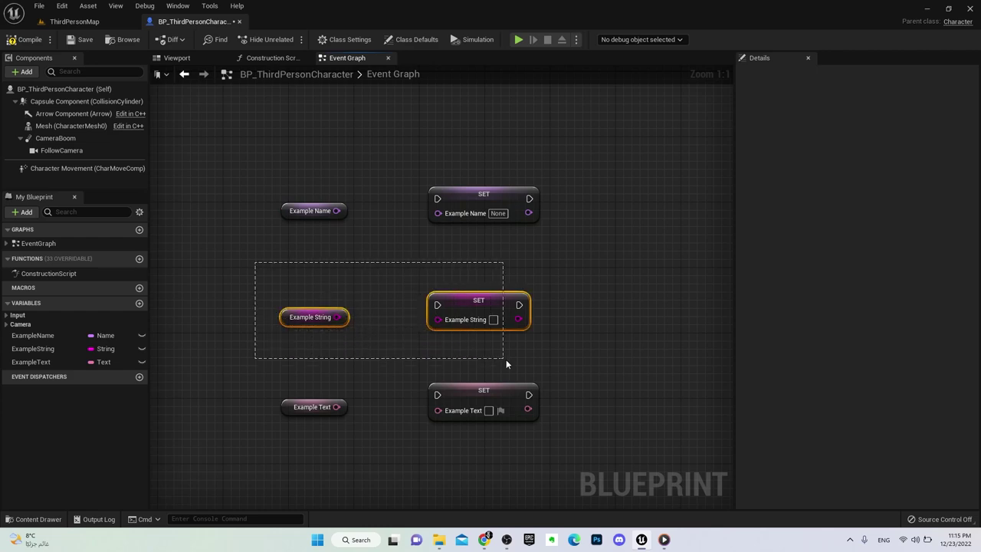
{"action": "left_click", "coordinate": [561, 357]}
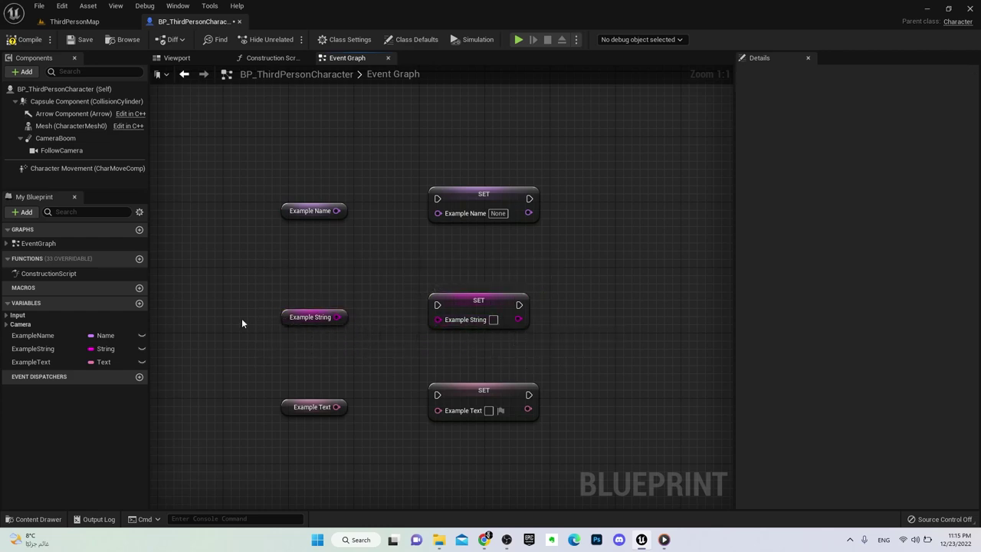
{"action": "left_click_drag", "start_coordinate": [249, 289], "coordinate": [559, 343]}
{"action": "left_click", "coordinate": [558, 342]}
{"action": "left_click_drag", "start_coordinate": [336, 317], "coordinate": [367, 344]}
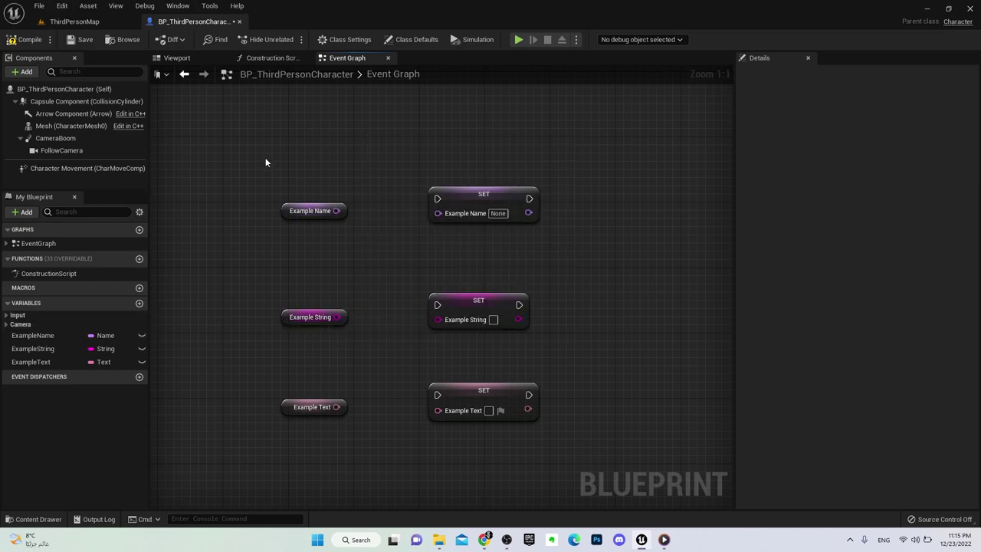
Delete the Example Name and Example Text getter-and-SET pairs
{"action": "left_click_drag", "start_coordinate": [265, 157], "coordinate": [502, 259]}
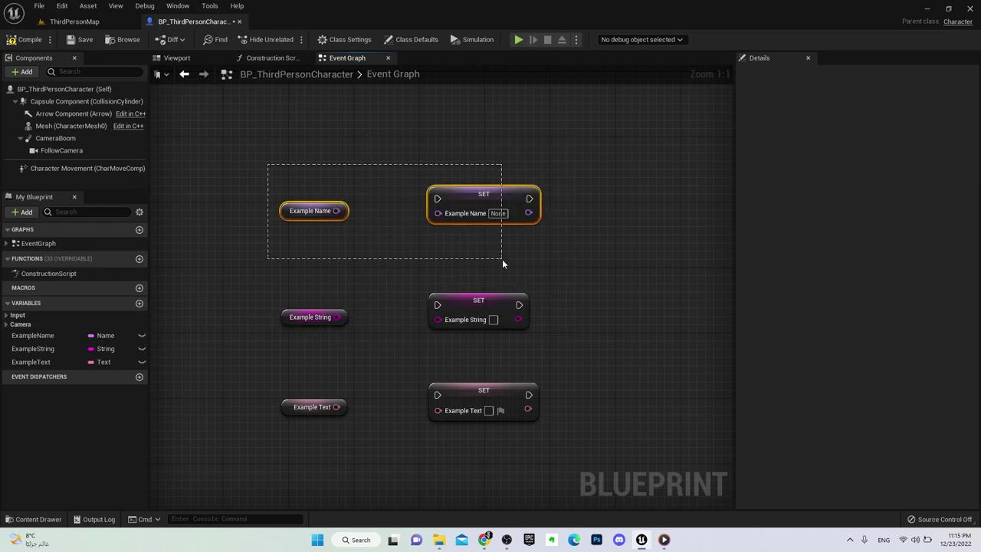
{"action": "key", "text": "Delete"}
{"action": "left_click_drag", "start_coordinate": [300, 382], "coordinate": [550, 448]}
{"action": "key", "text": "Delete"}
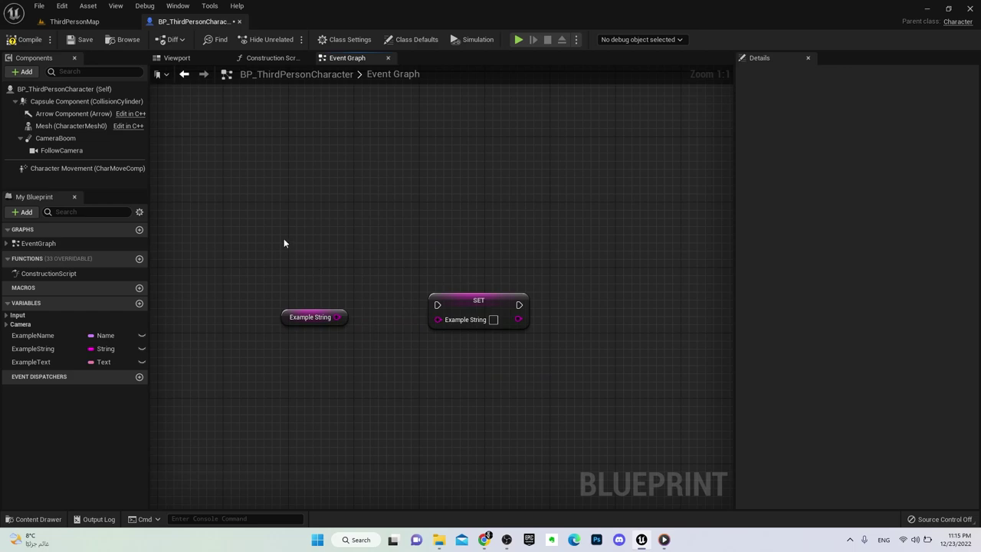
Move the Example String pair to the top and delete its SET node
{"action": "mouse_move", "coordinate": [284, 241]}
{"action": "left_mouse_down"}
{"action": "mouse_move", "coordinate": [515, 319]}
{"action": "mouse_move", "coordinate": [498, 214]}
{"action": "mouse_move", "coordinate": [511, 209]}
{"action": "left_mouse_up"}
{"action": "left_click", "coordinate": [500, 251]}
{"action": "left_click", "coordinate": [399, 281]}
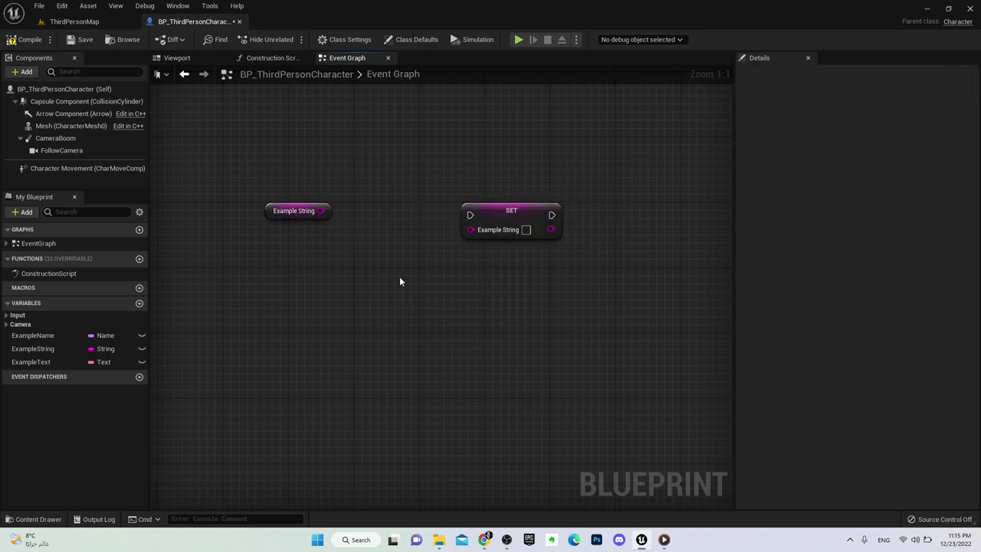
{"action": "left_click", "coordinate": [511, 222]}
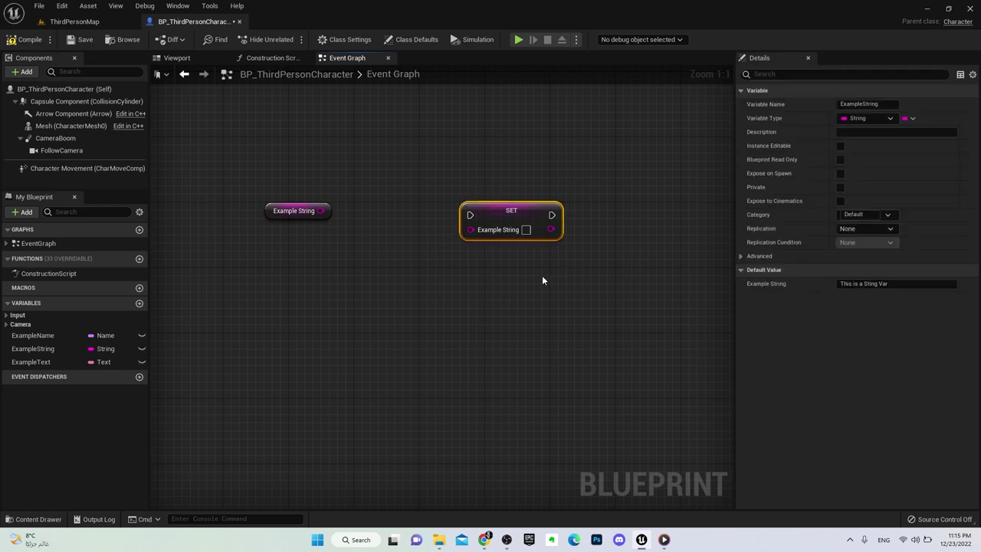
{"action": "key", "text": "Delete"}
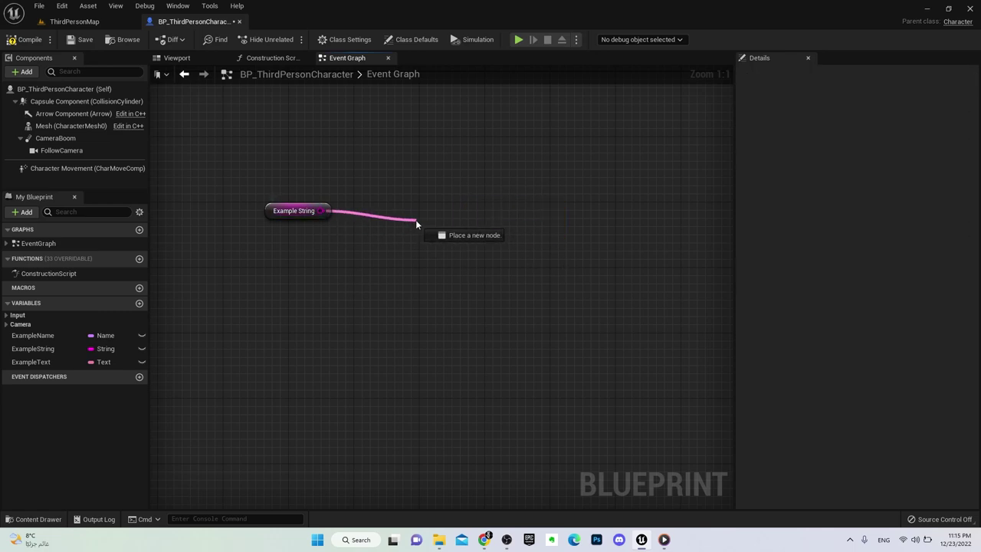
Add an Append node wired from Example String's output
{"action": "left_click_drag", "start_coordinate": [323, 210], "coordinate": [415, 219]}
{"action": "type", "text": "app"}
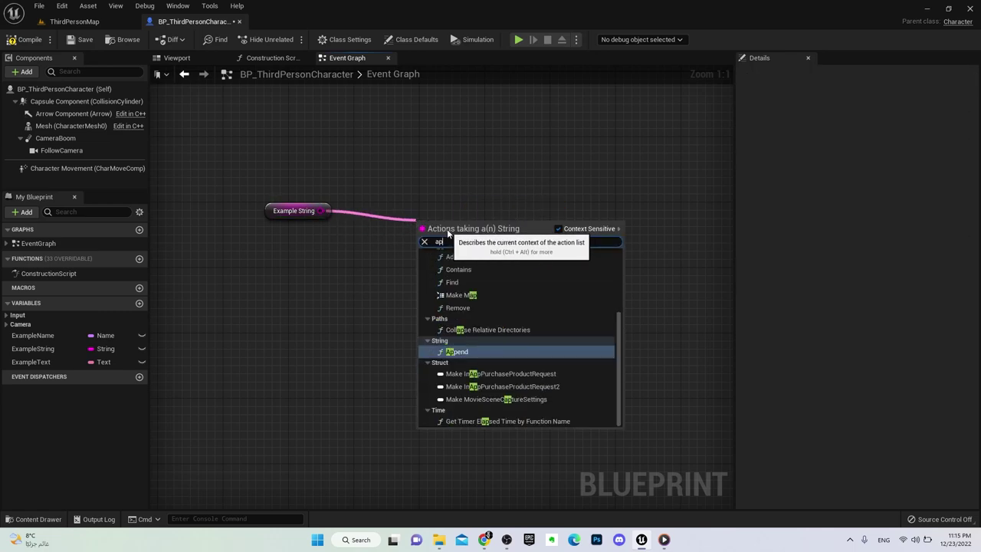
{"action": "left_click", "coordinate": [463, 273]}
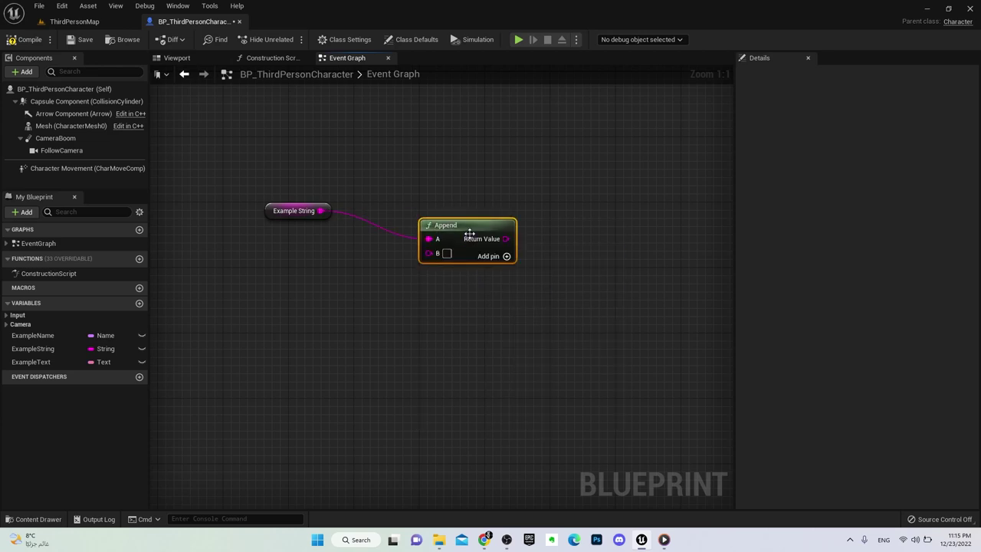
Set Example String's default value to Hello and Append's B to Everyone
{"action": "left_click", "coordinate": [297, 212]}
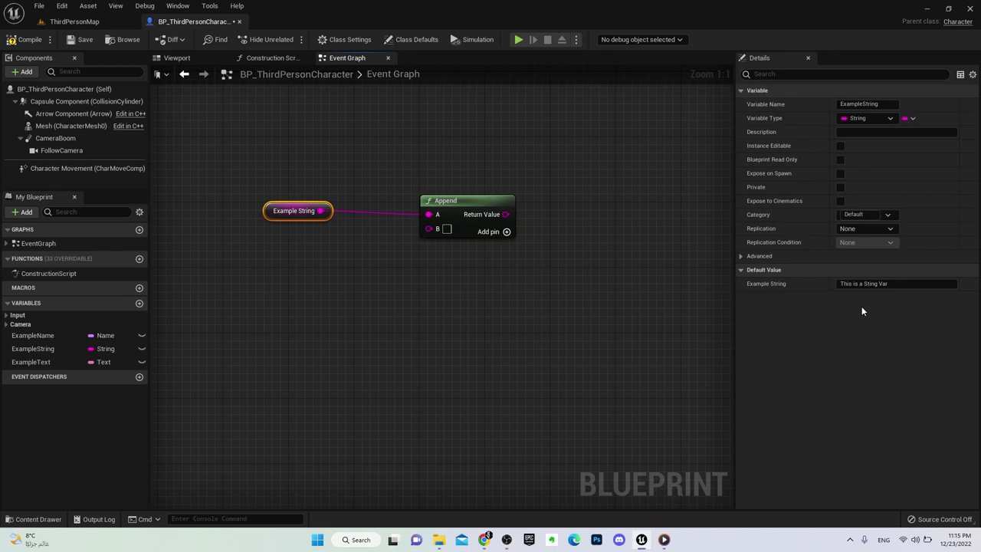
{"action": "left_click", "coordinate": [874, 283]}
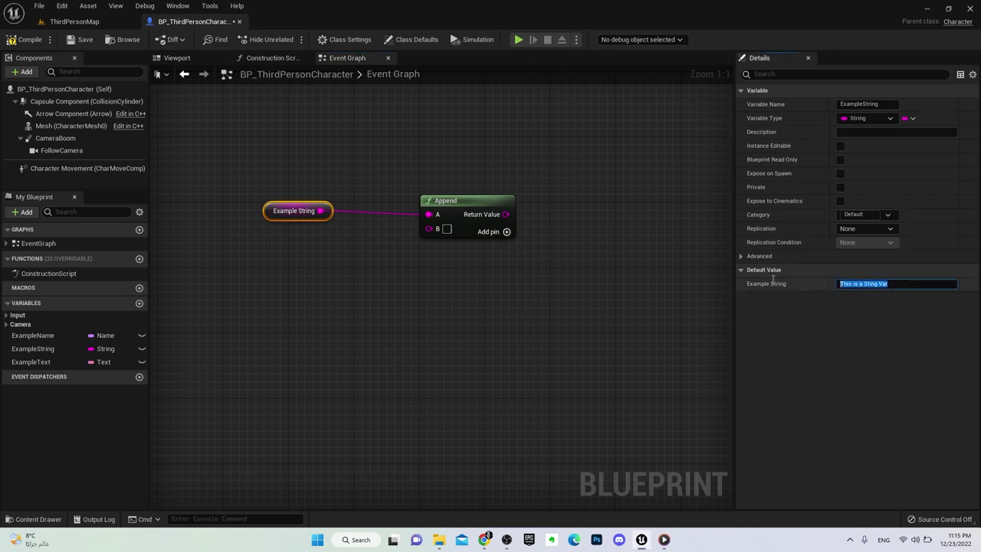
{"action": "type", "text": "Hello"}
{"action": "key", "text": "Return"}
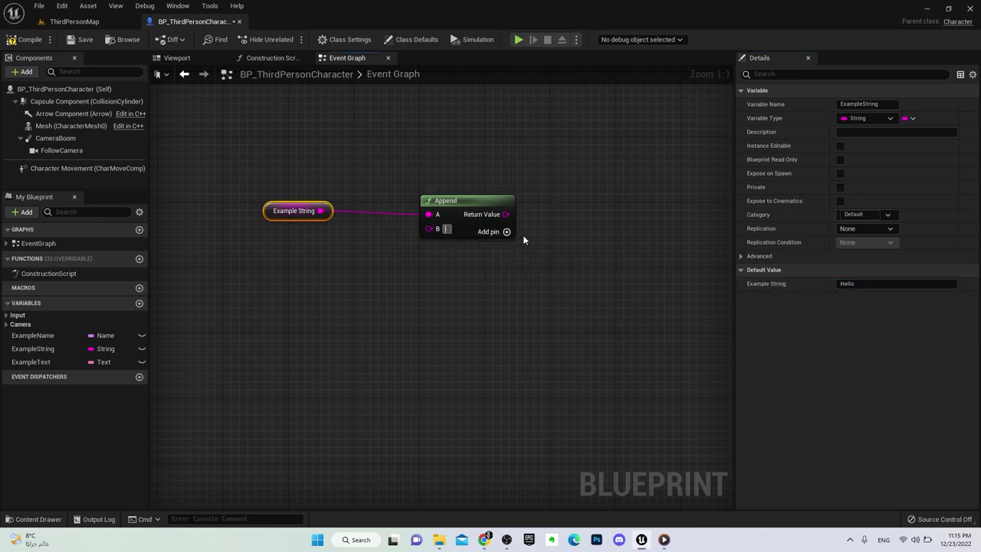
{"action": "type", "text": "Everyone"}
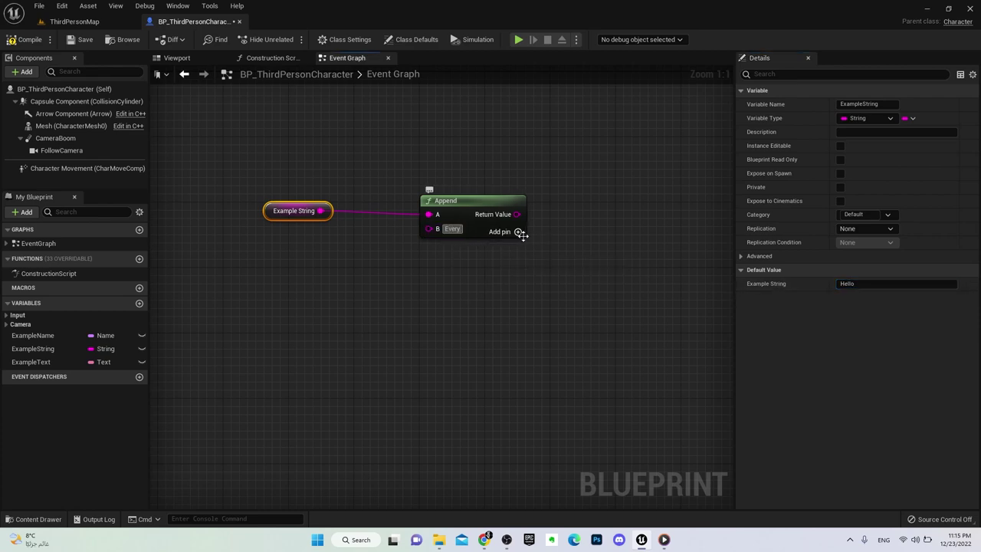
{"action": "left_click", "coordinate": [484, 191]}
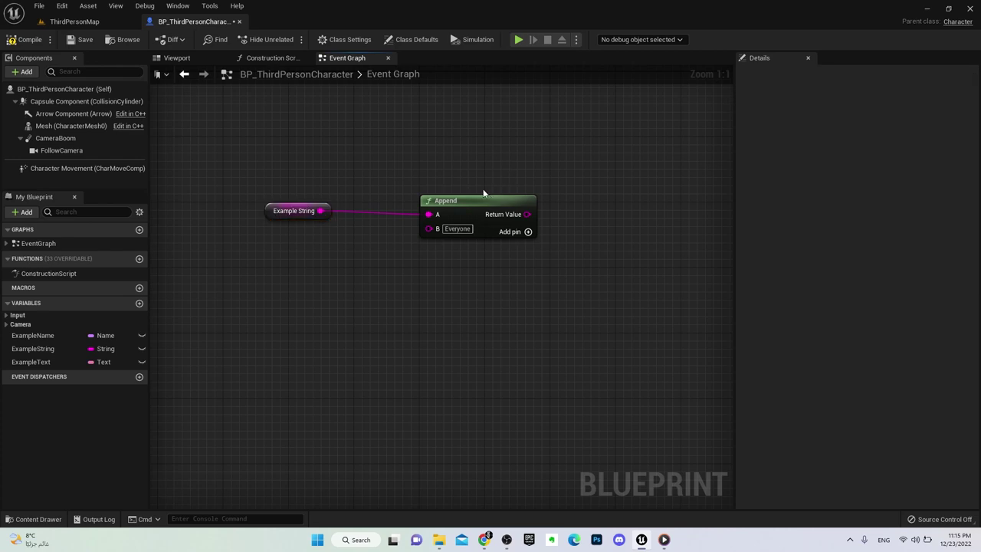
Place an Event Tick node in the Event Graph
{"action": "right_click", "coordinate": [371, 127]}
{"action": "type", "text": "event"}
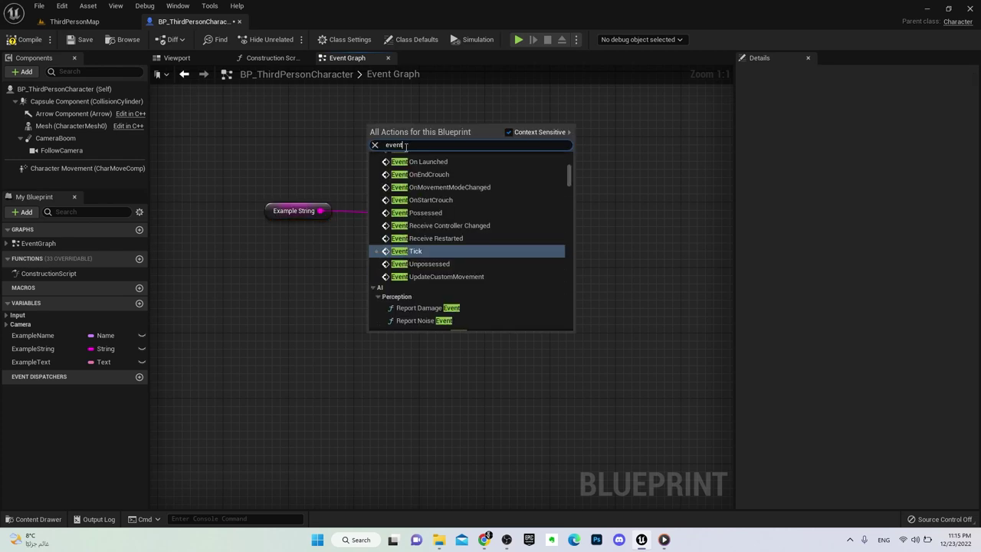
{"action": "type", "text": " ti"}
{"action": "key", "text": "Return"}
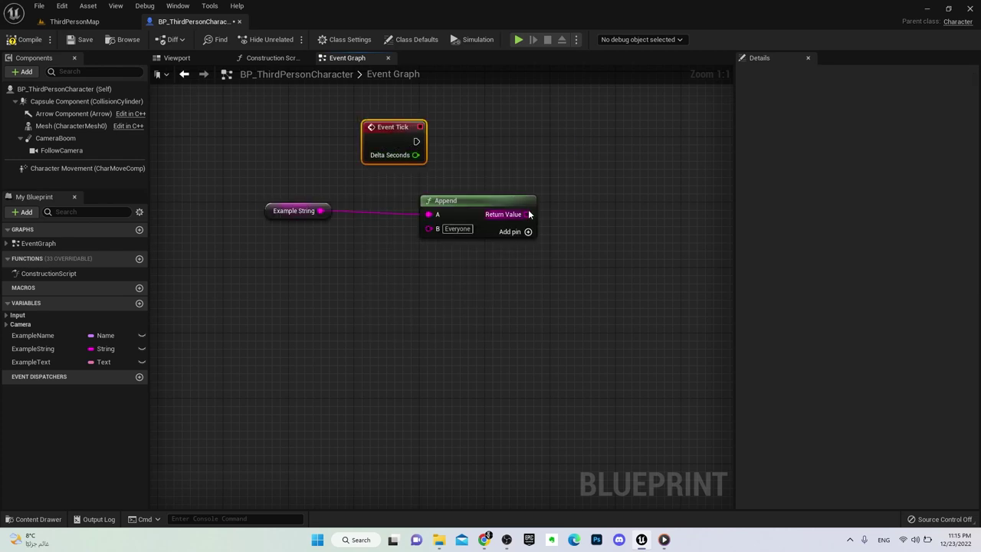
Add a Print String after Event Tick, with Append's Return Value feeding In String
{"action": "left_click_drag", "start_coordinate": [416, 141], "coordinate": [587, 142]}
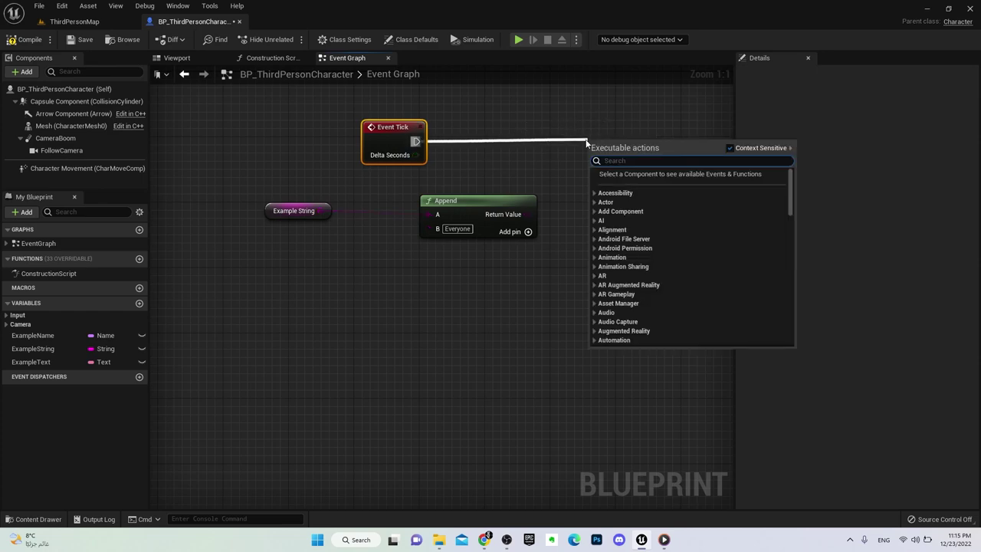
{"action": "type", "text": "pti"}
{"action": "key", "text": "BackSpace"}
{"action": "key", "text": "BackSpace"}
{"action": "type", "text": "rint"}
{"action": "key", "text": "Return"}
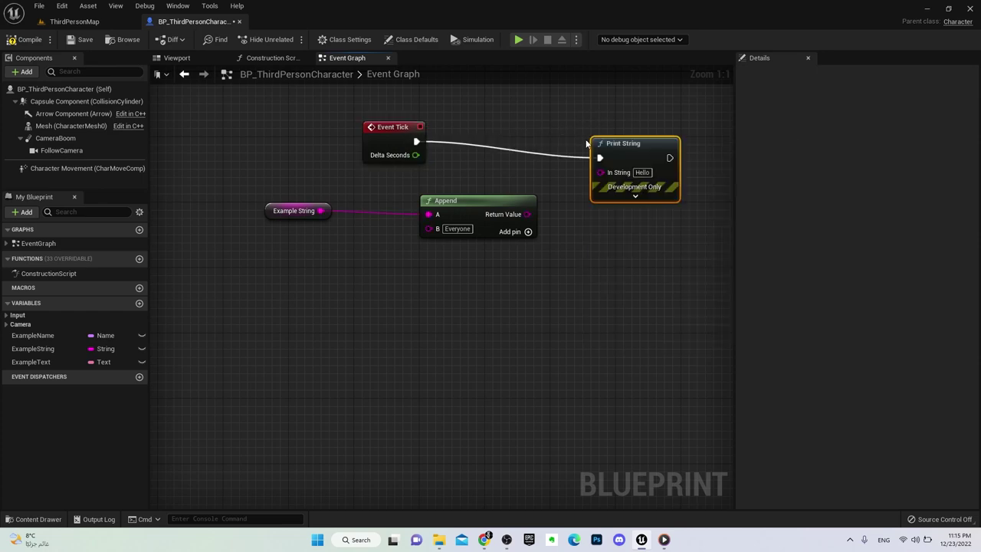
{"action": "left_click_drag", "start_coordinate": [527, 214], "coordinate": [600, 172]}
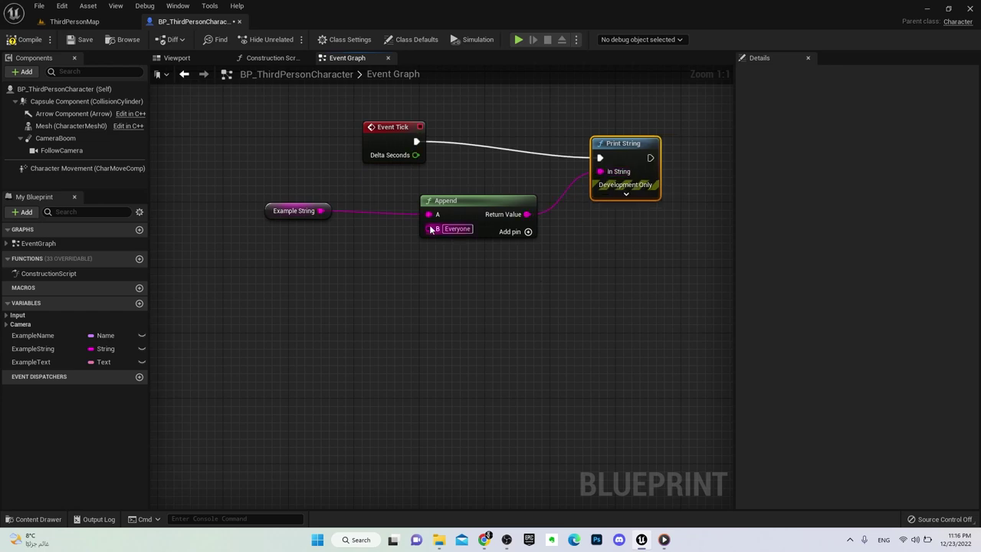
{"action": "left_click", "coordinate": [280, 210]}
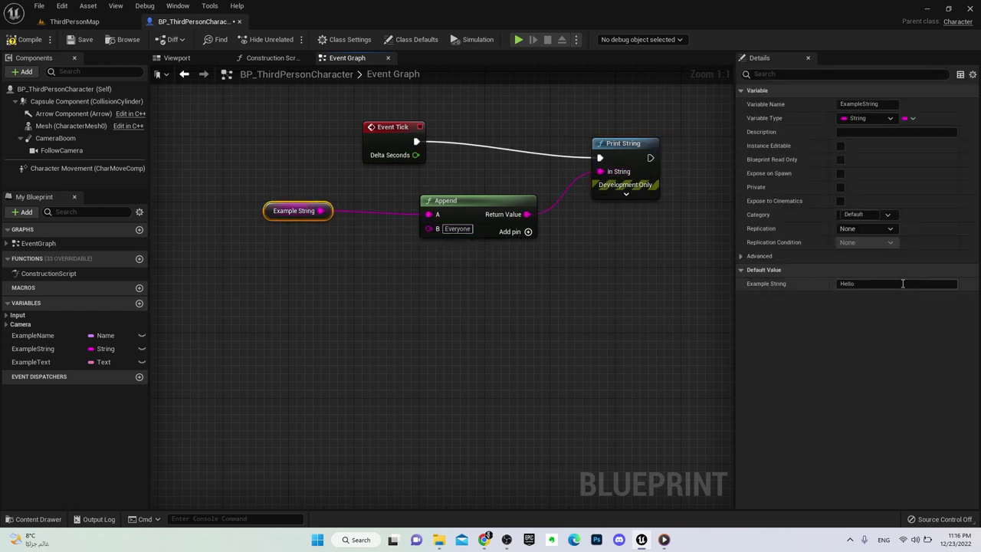
{"action": "left_click", "coordinate": [449, 285]}
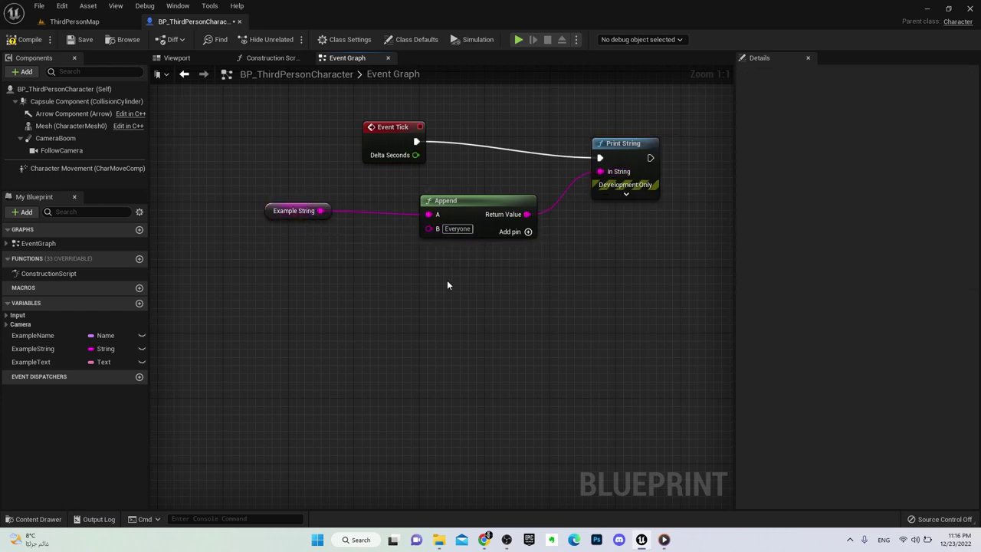
Play the game to test the printed Append output
{"action": "left_click", "coordinate": [521, 40]}
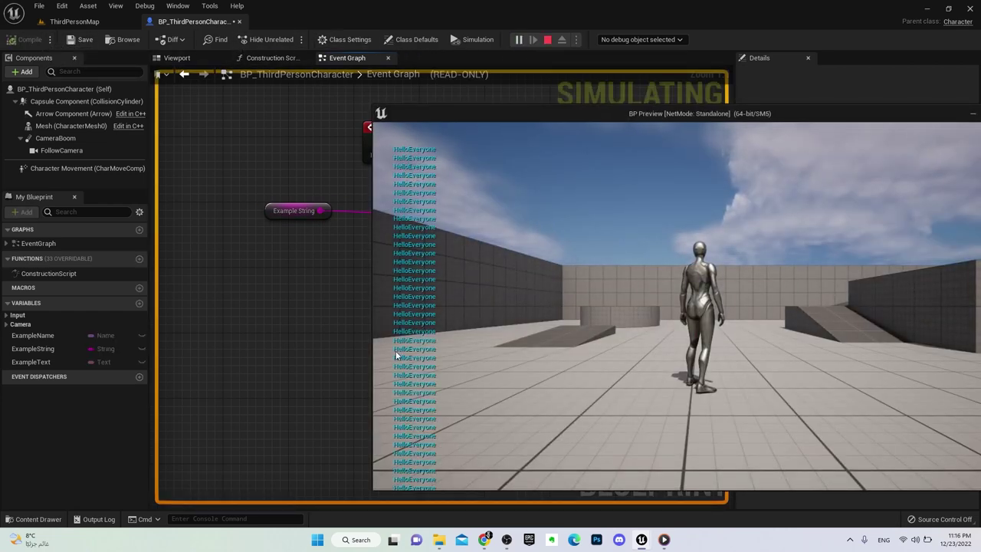
{"action": "left_click", "coordinate": [293, 356]}
{"action": "key", "text": "Escape"}
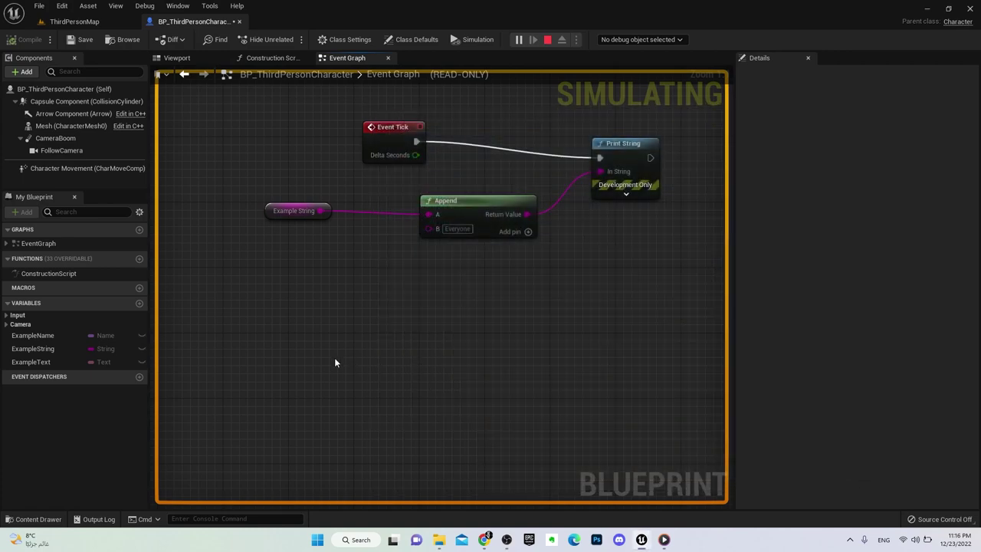
Add a leading space before Everyone in Append's B, retest, and add a C pin
{"action": "left_click", "coordinate": [458, 228]}
{"action": "left_click", "coordinate": [458, 266]}
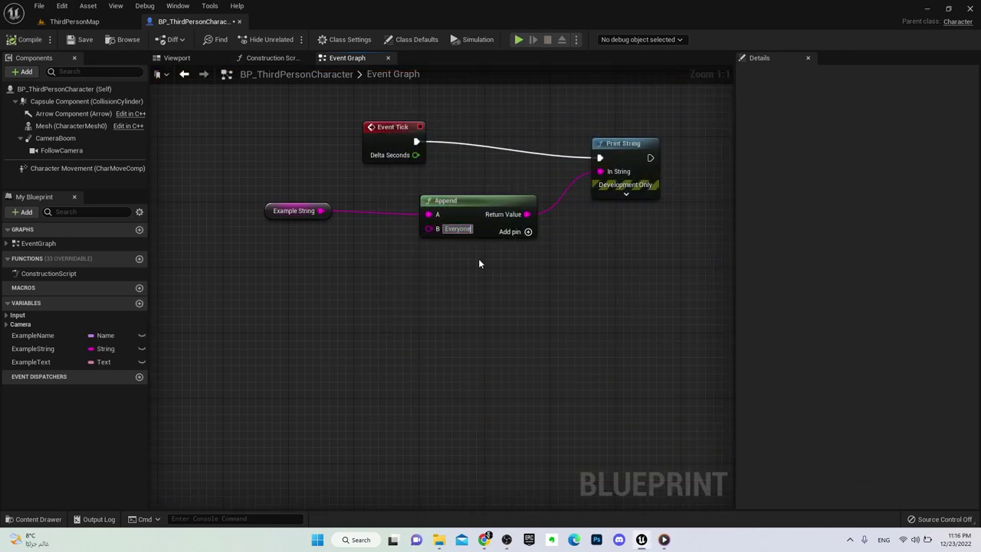
{"action": "left_click", "coordinate": [489, 264]}
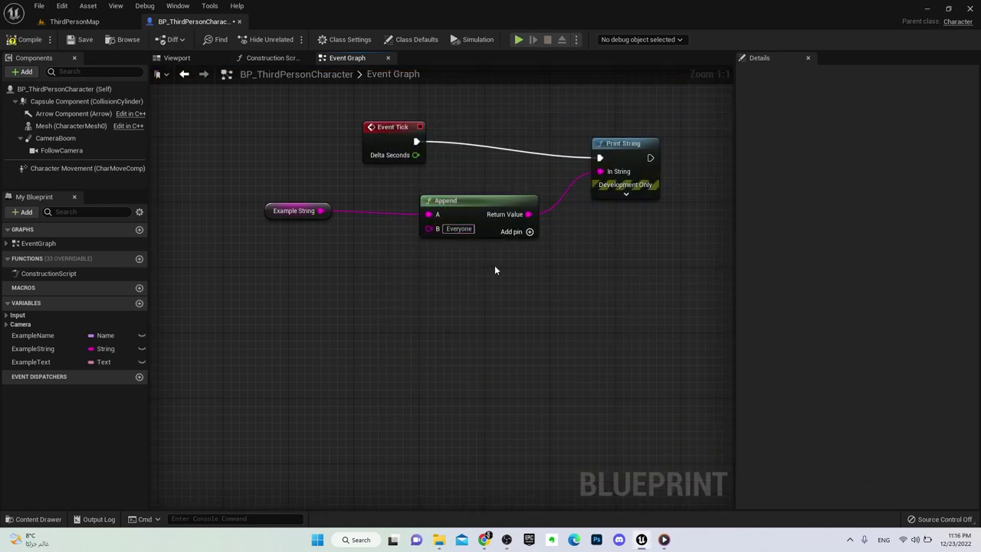
{"action": "left_click", "coordinate": [518, 39]}
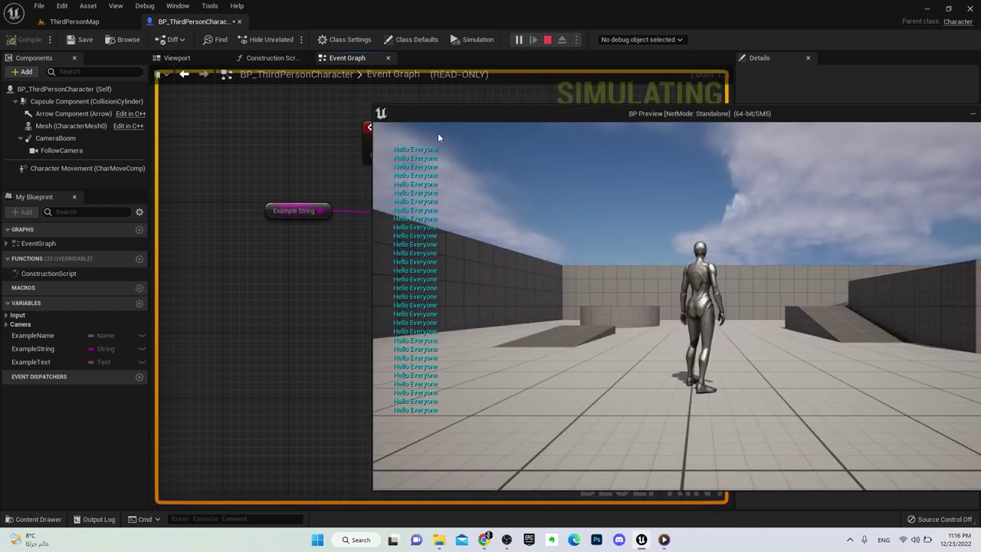
{"action": "key", "text": "Escape"}
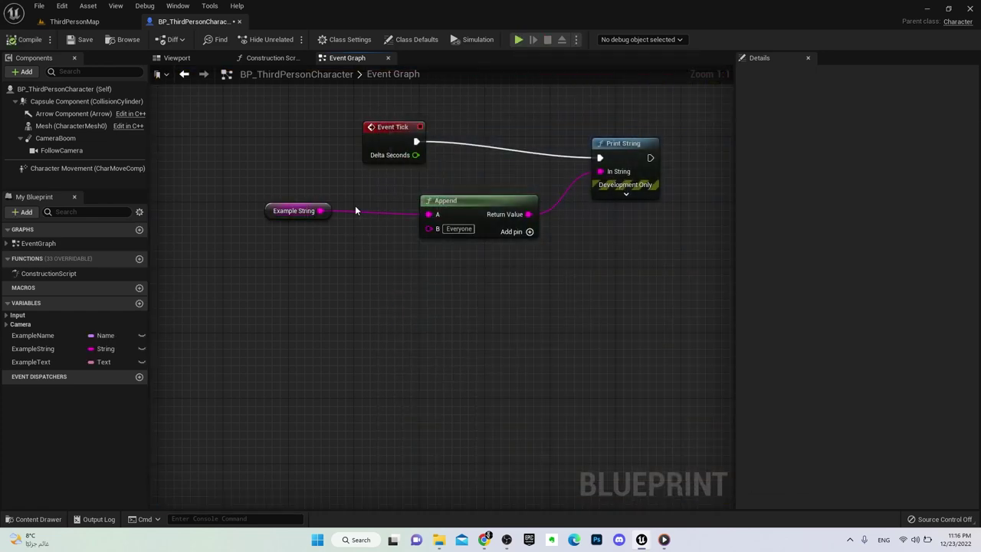
{"action": "left_click", "coordinate": [529, 232]}
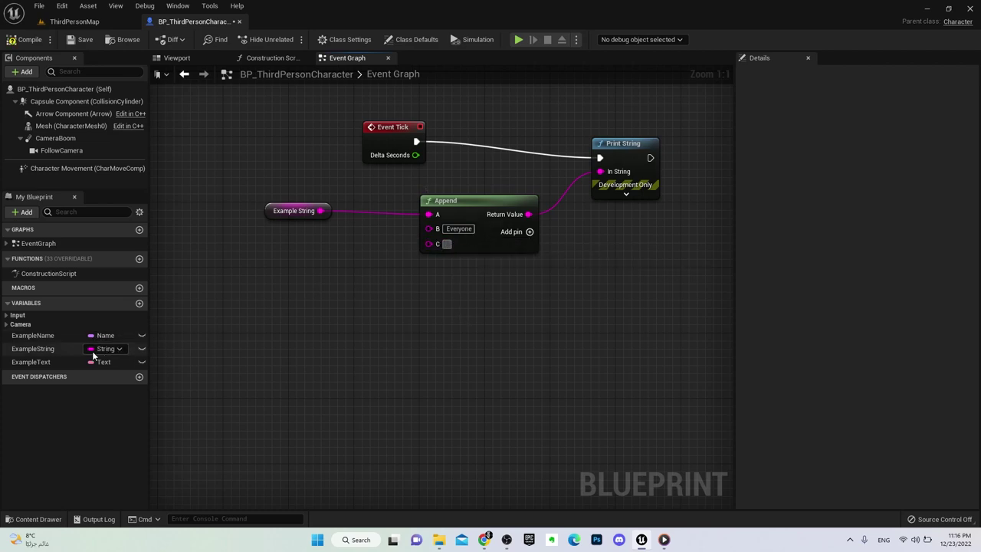
Wire an Example Text getter into Append's C input and test play
{"action": "mouse_move", "coordinate": [54, 362]}
{"action": "left_mouse_down"}
{"action": "mouse_move", "coordinate": [373, 279]}
{"action": "mouse_move", "coordinate": [429, 244]}
{"action": "mouse_move", "coordinate": [378, 243]}
{"action": "left_mouse_up"}
{"action": "left_click", "coordinate": [422, 296]}
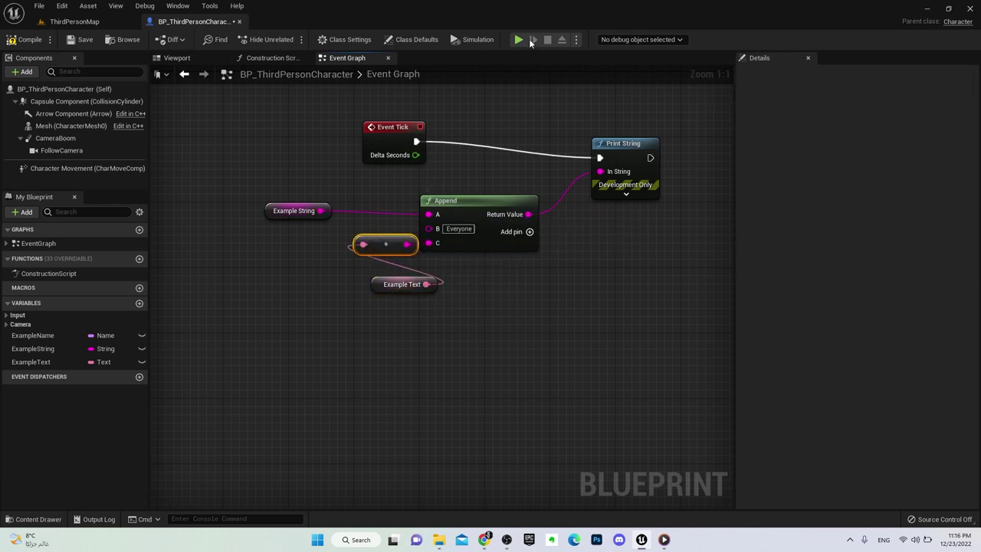
{"action": "left_click", "coordinate": [520, 39]}
{"action": "key", "text": "Escape"}
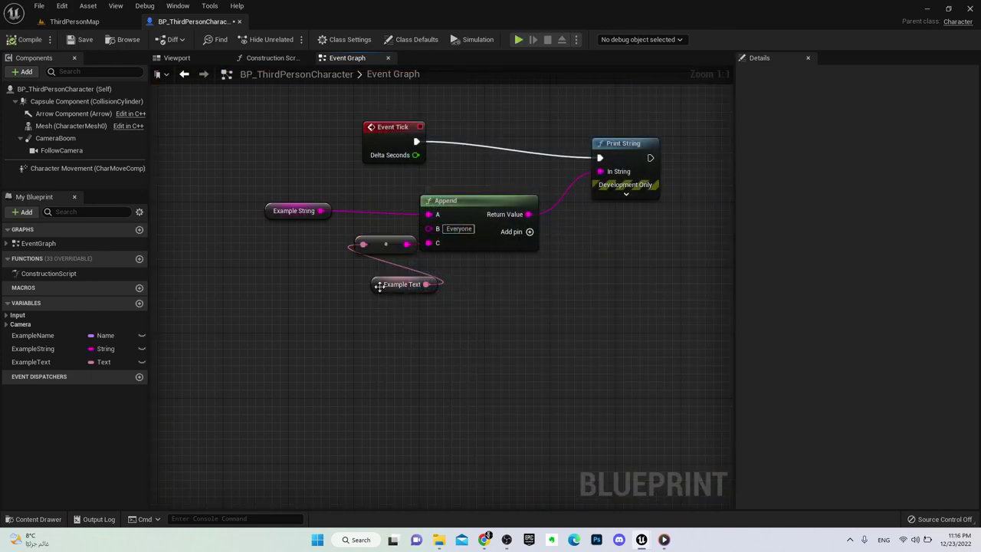
Set Example Text's default value to ' In the Game' and play to check the result
{"action": "left_click_drag", "start_coordinate": [379, 286], "coordinate": [328, 285]}
{"action": "left_click", "coordinate": [868, 270]}
{"action": "type", "text": "In the Game"}
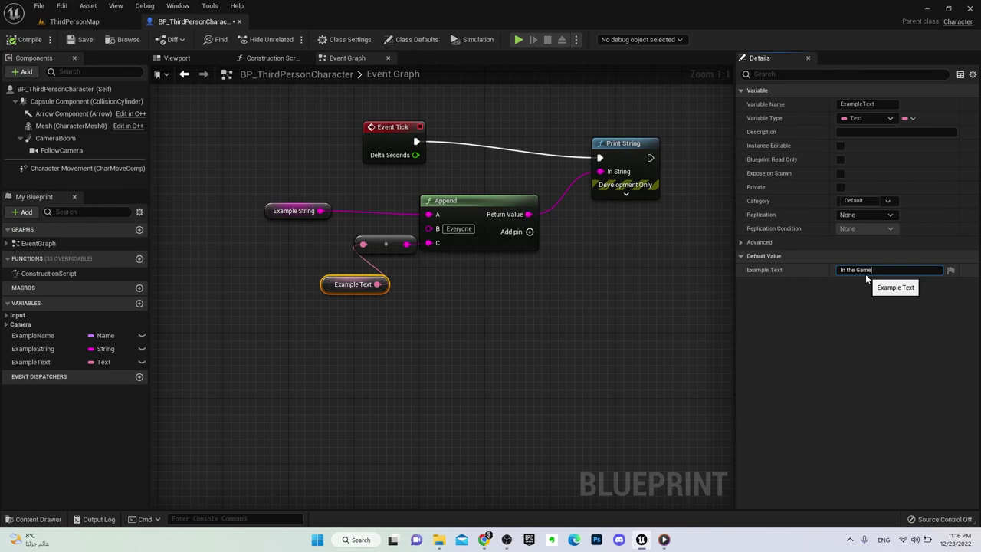
{"action": "key", "text": "Return"}
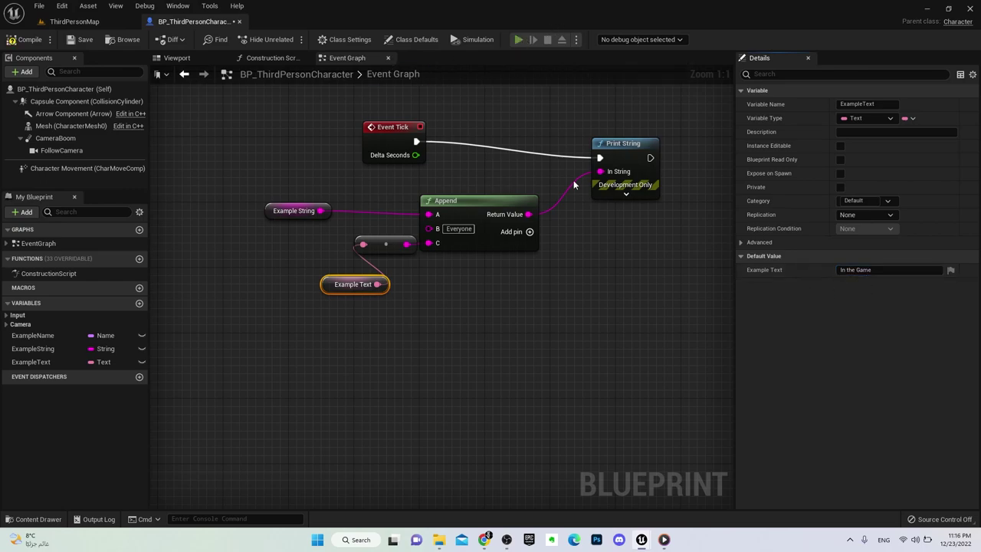
{"action": "key", "text": "alt+p"}
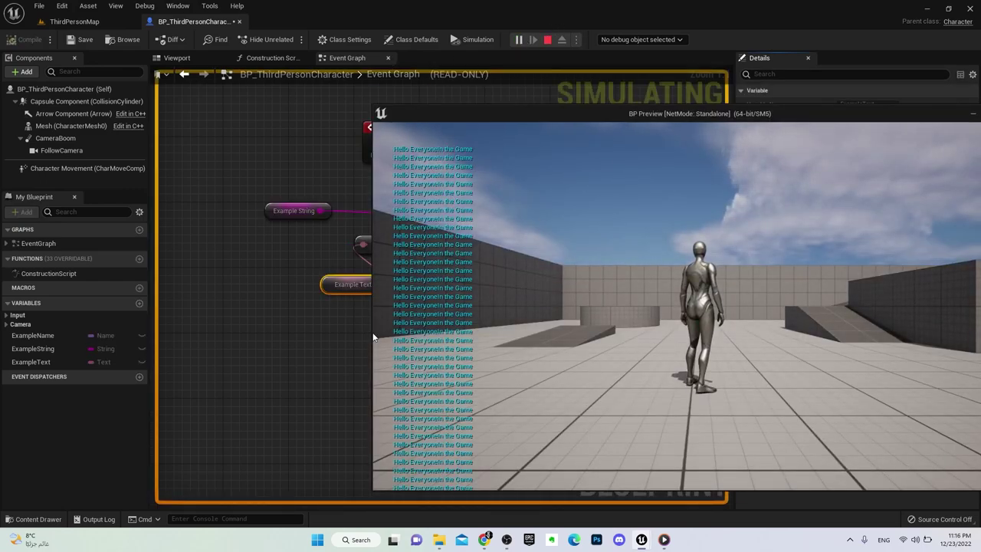
{"action": "key", "text": "Escape"}
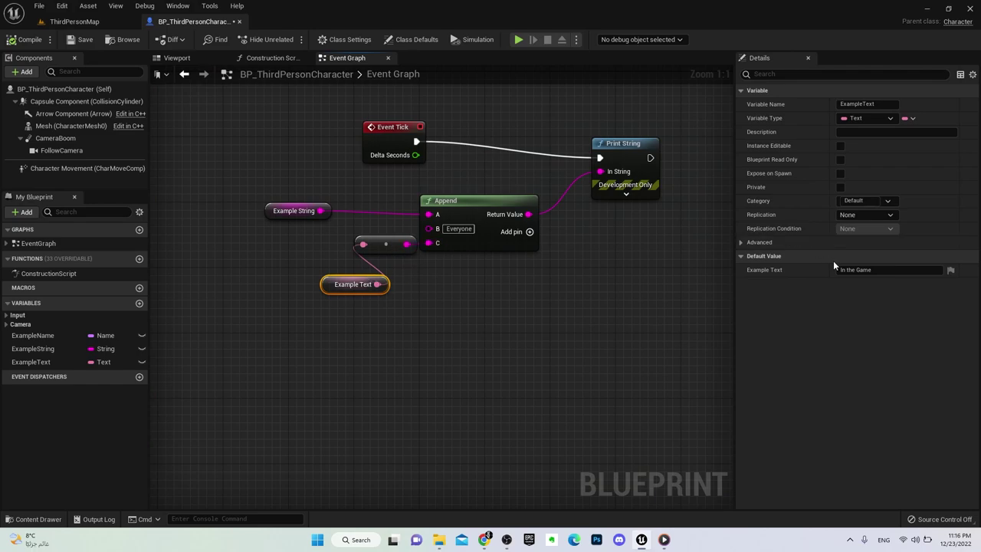
Adjust Example Text's default spacing and replay to confirm 'Hello Everyone In the Game'
{"action": "left_click", "coordinate": [841, 269]}
{"action": "left_click", "coordinate": [518, 39]}
{"action": "key", "text": "Escape"}
{"action": "left_click", "coordinate": [518, 280]}
{"action": "key", "text": "alt+p"}
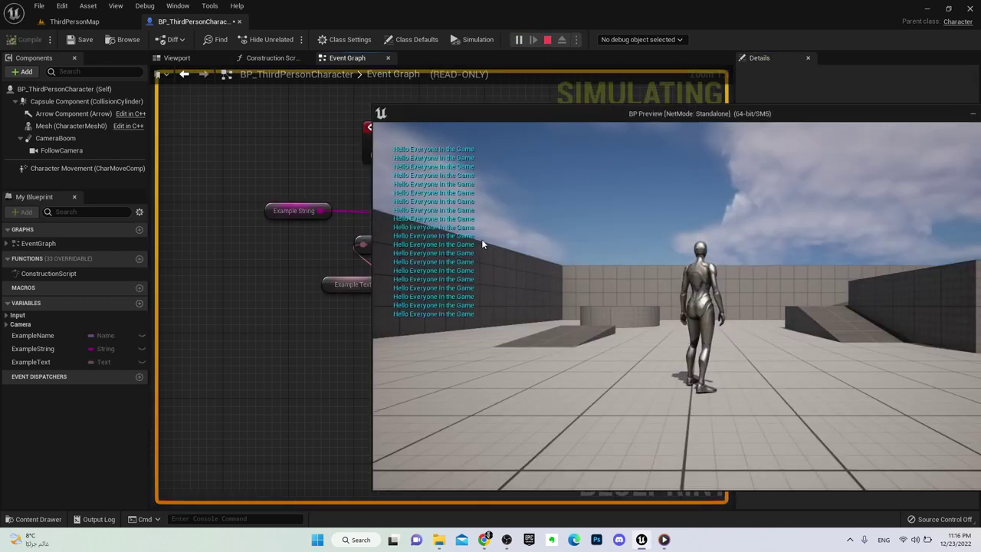
{"action": "key", "text": "Escape"}
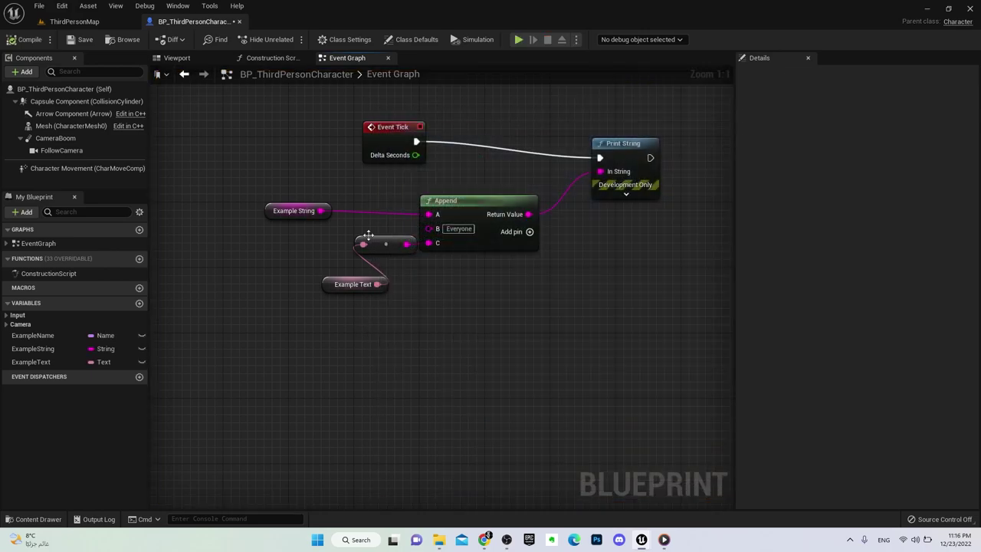
Delete the Example Text, conversion and Append nodes
{"action": "left_click_drag", "start_coordinate": [356, 232], "coordinate": [400, 307]}
{"action": "key", "text": "Delete"}
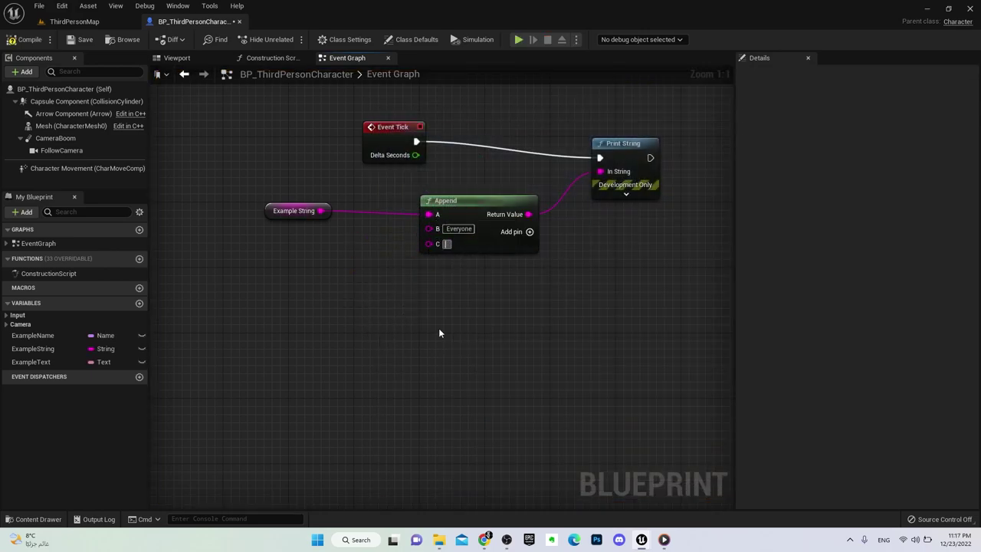
{"action": "left_click", "coordinate": [450, 223]}
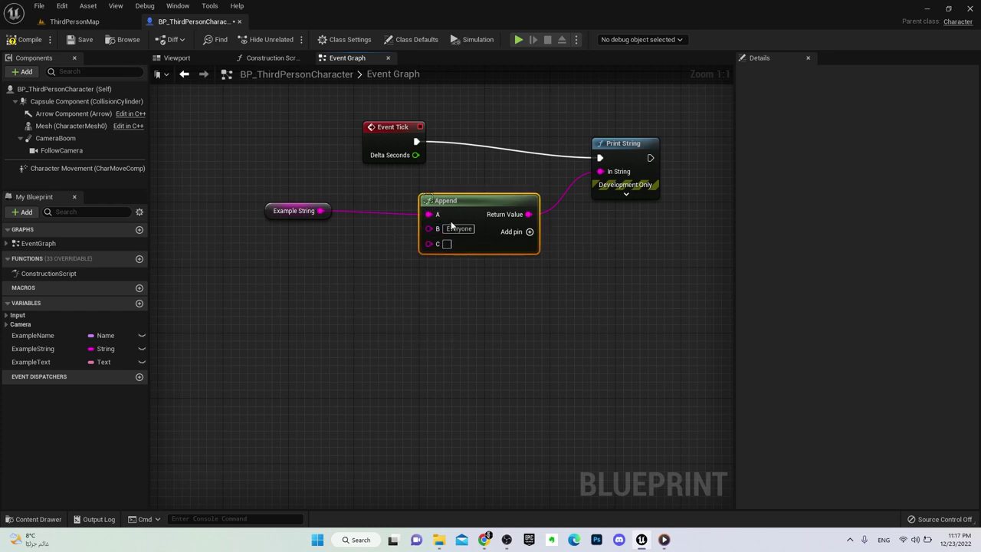
{"action": "key", "text": "Delete"}
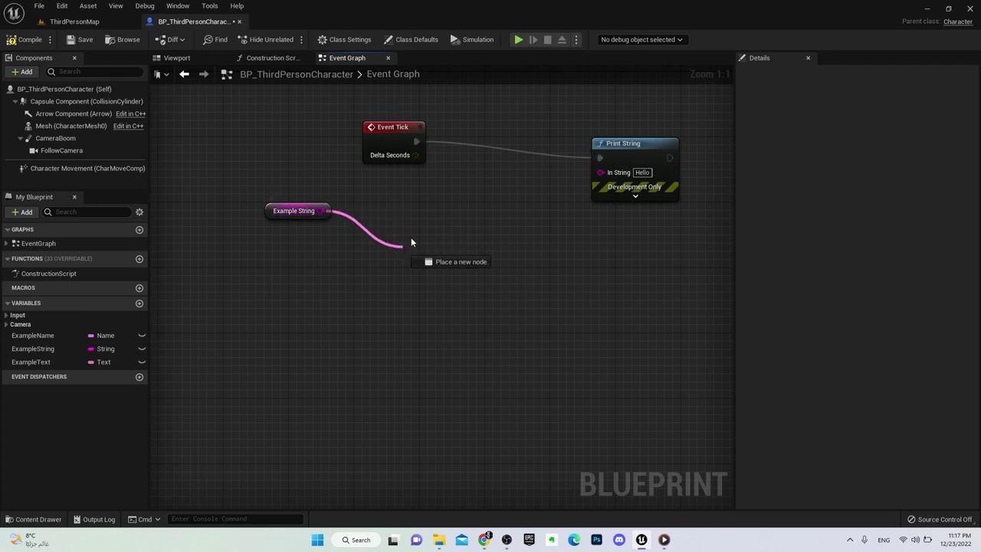
Add a Contains node wired from Example String and arrange it beside Print String
{"action": "left_click_drag", "start_coordinate": [322, 210], "coordinate": [404, 247]}
{"action": "type", "text": "conta"}
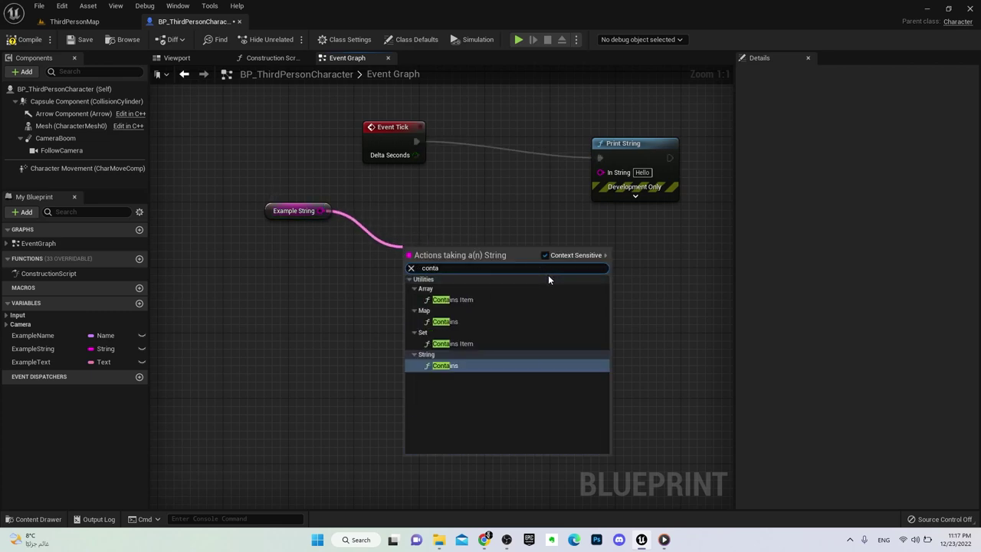
{"action": "left_click", "coordinate": [444, 366]}
{"action": "left_click_drag", "start_coordinate": [464, 250], "coordinate": [471, 201]}
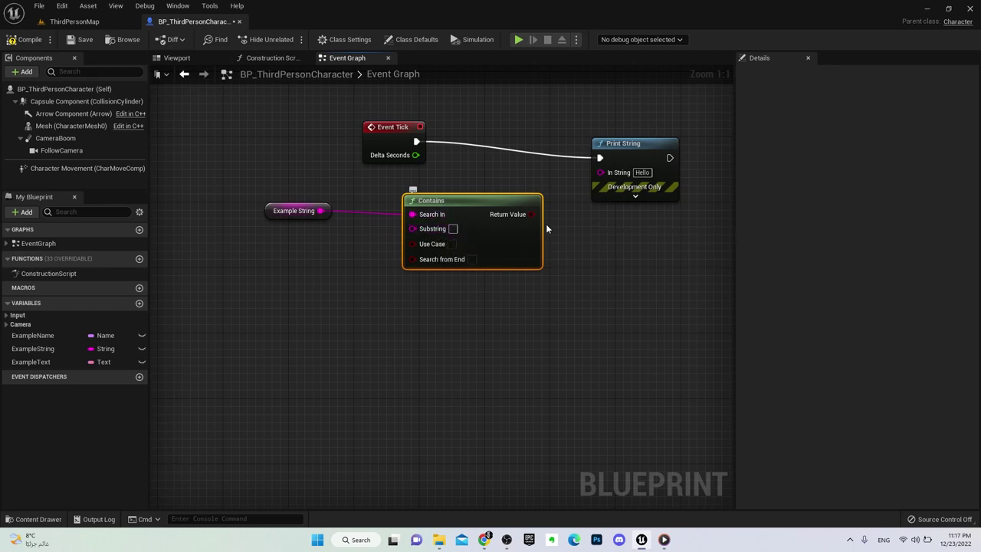
{"action": "left_click_drag", "start_coordinate": [626, 144], "coordinate": [625, 128]}
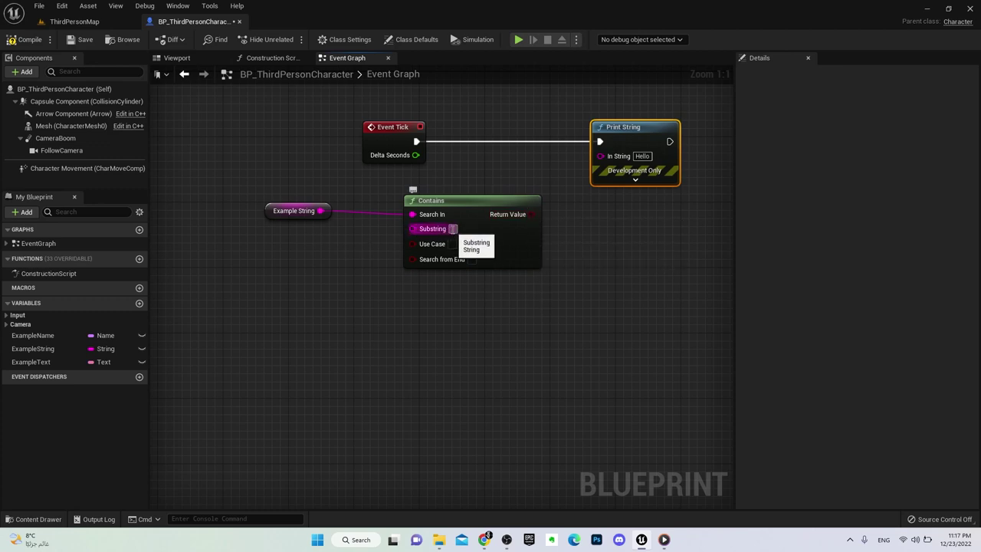
Set the Contains node's Substring to Hello
{"action": "left_click", "coordinate": [295, 210]}
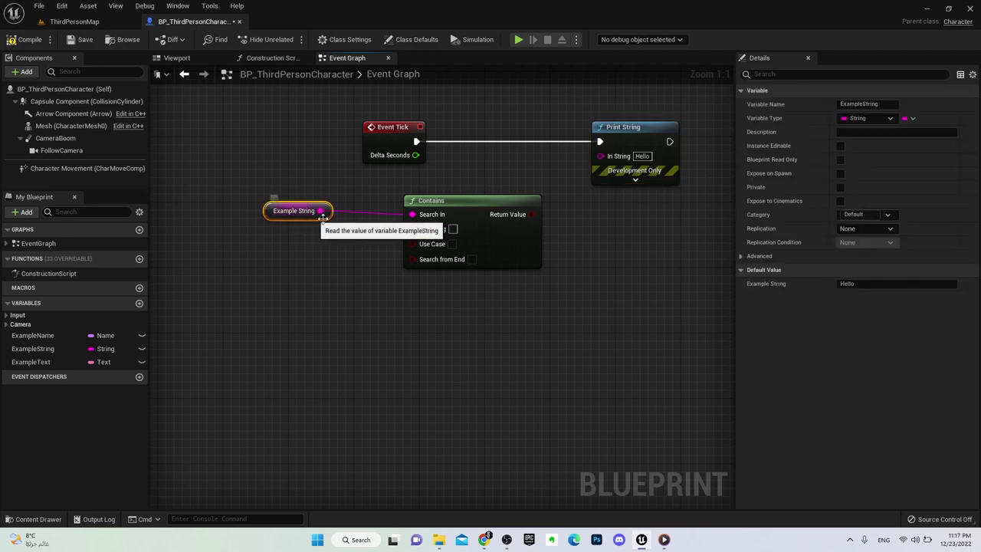
{"action": "left_click", "coordinate": [862, 284]}
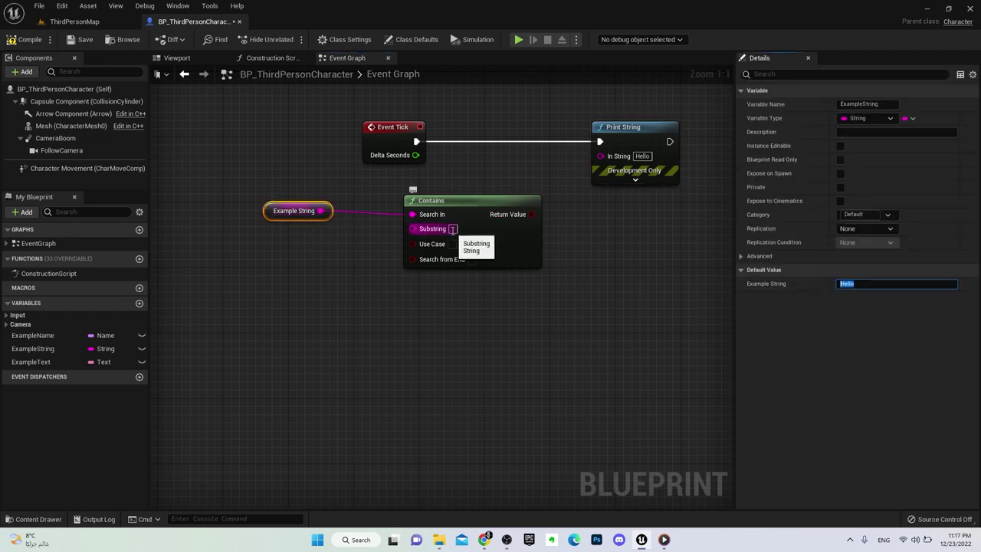
{"action": "left_click", "coordinate": [453, 229]}
{"action": "type", "text": "Hello"}
{"action": "left_click", "coordinate": [504, 325]}
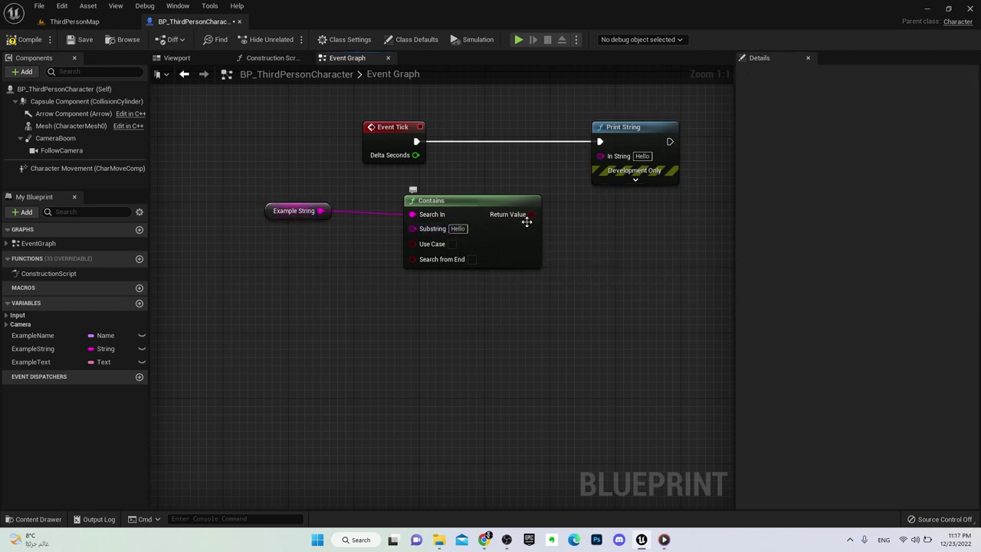
Drag wires from Contains' Return Value and cancel the Boolean action menus
{"action": "left_click_drag", "start_coordinate": [531, 214], "coordinate": [629, 218]}
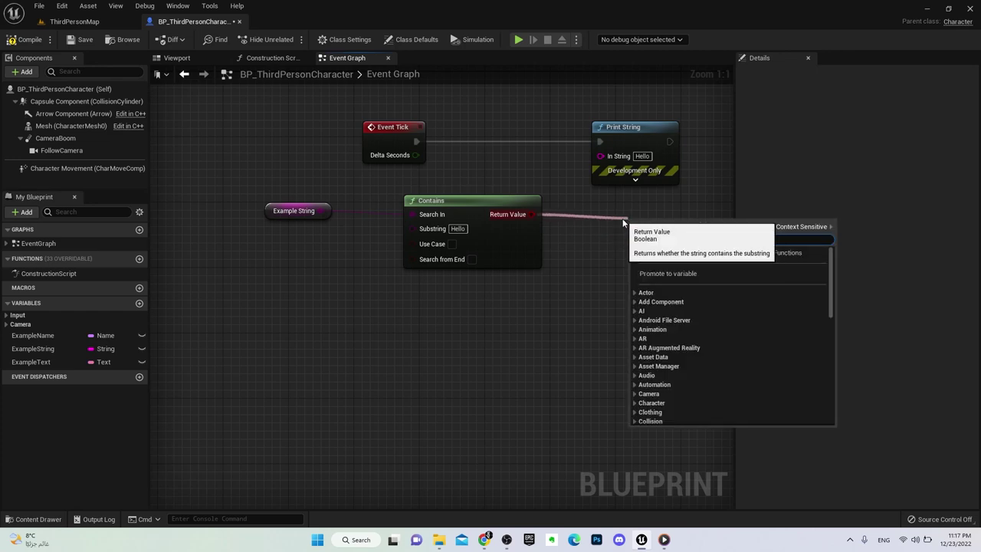
{"action": "left_click", "coordinate": [603, 221]}
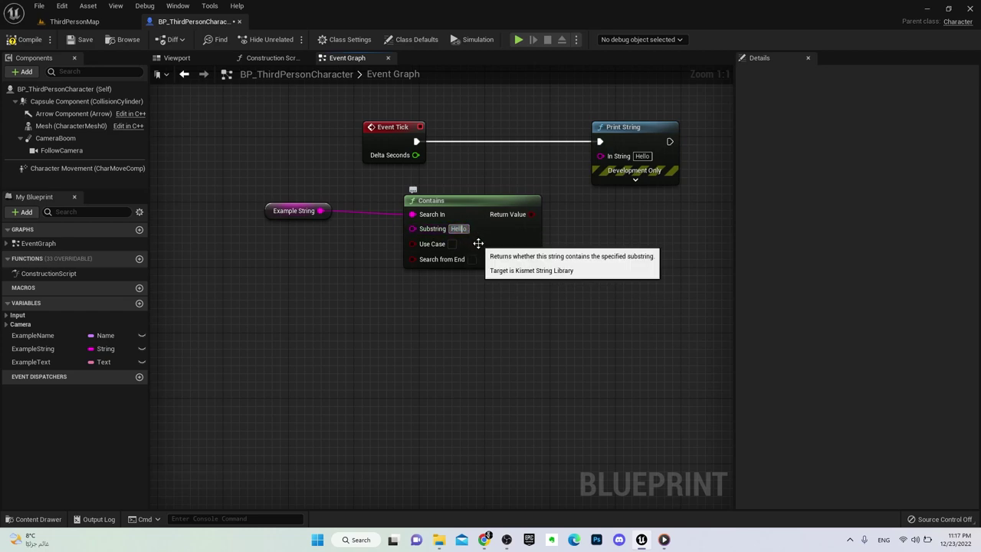
{"action": "type", "text": "l"}
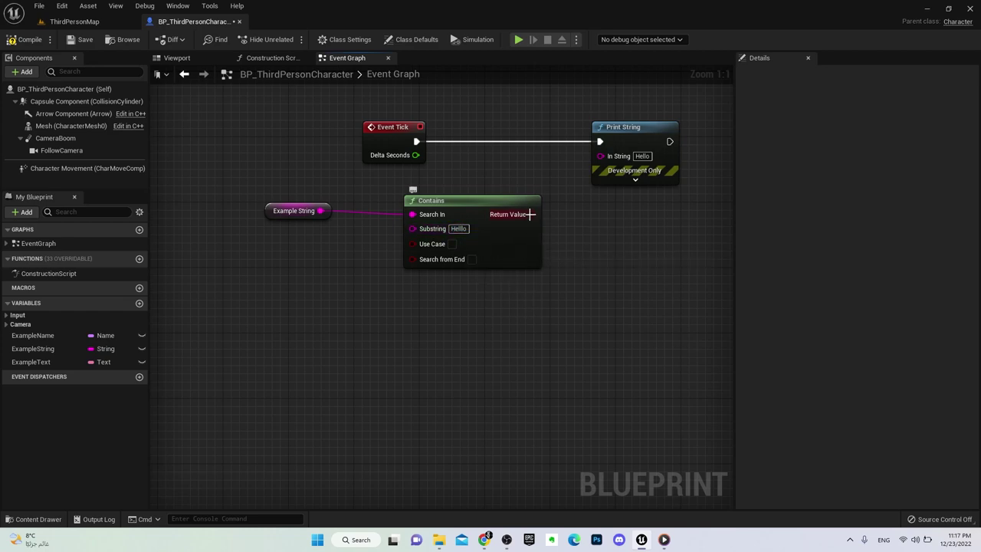
{"action": "left_click_drag", "start_coordinate": [529, 214], "coordinate": [591, 236]}
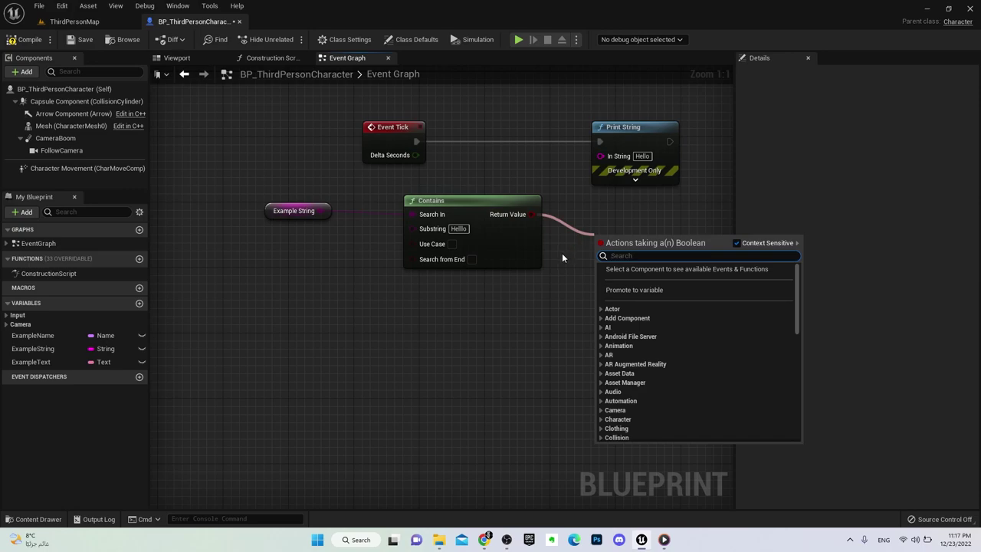
{"action": "left_click", "coordinate": [558, 259]}
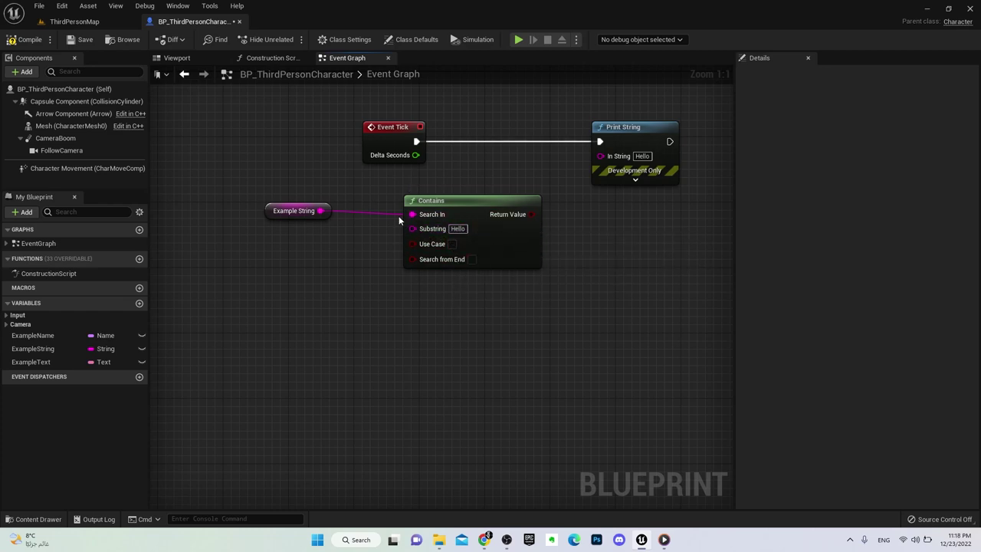
{"action": "left_click_drag", "start_coordinate": [531, 214], "coordinate": [617, 220]}
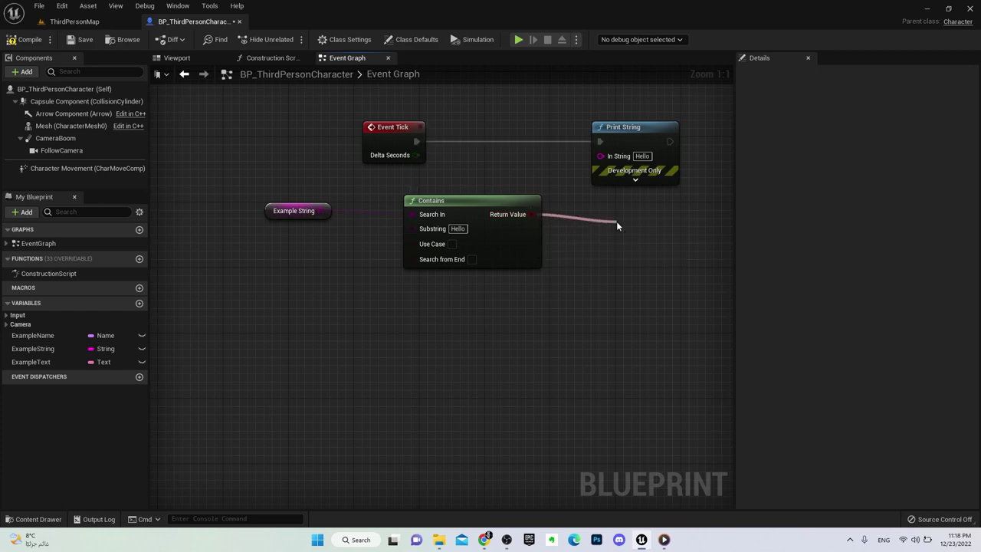
{"action": "left_click", "coordinate": [570, 266]}
{"action": "left_click", "coordinate": [519, 266]}
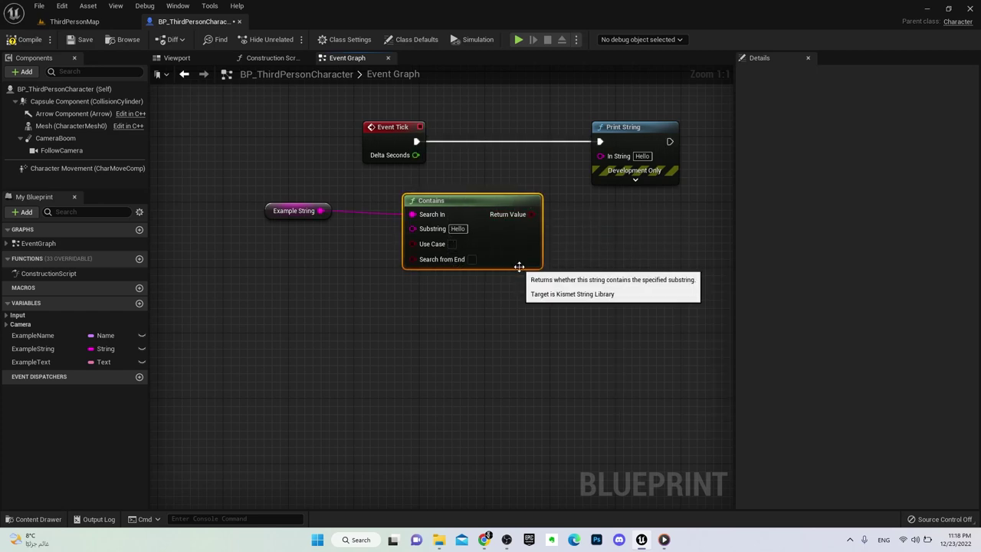
Swap the Contains node for a Replace node fed by Example String
{"action": "key", "text": "Delete"}
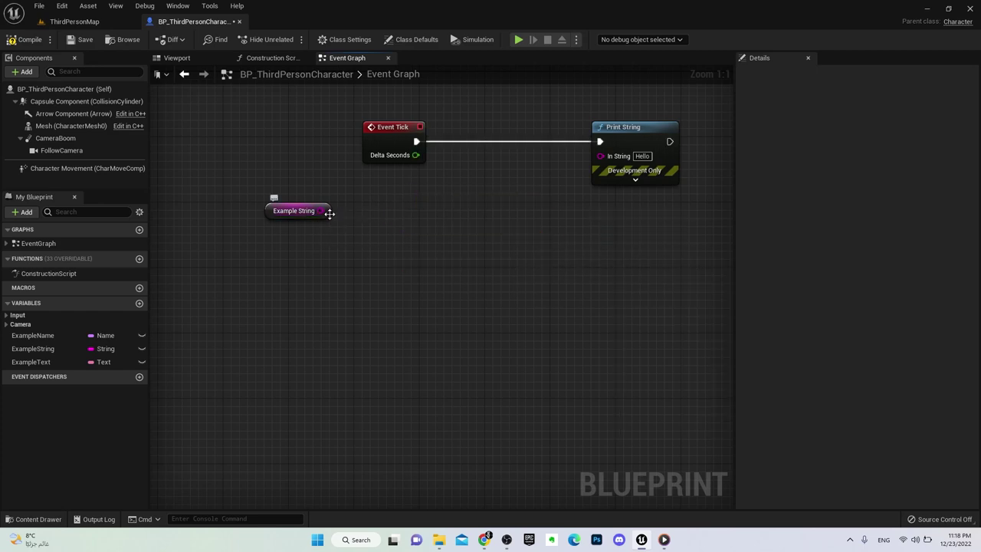
{"action": "mouse_move", "coordinate": [320, 219]}
{"action": "left_mouse_down"}
{"action": "mouse_move", "coordinate": [315, 232]}
{"action": "mouse_move", "coordinate": [404, 249]}
{"action": "left_mouse_up"}
{"action": "type", "text": "repla"}
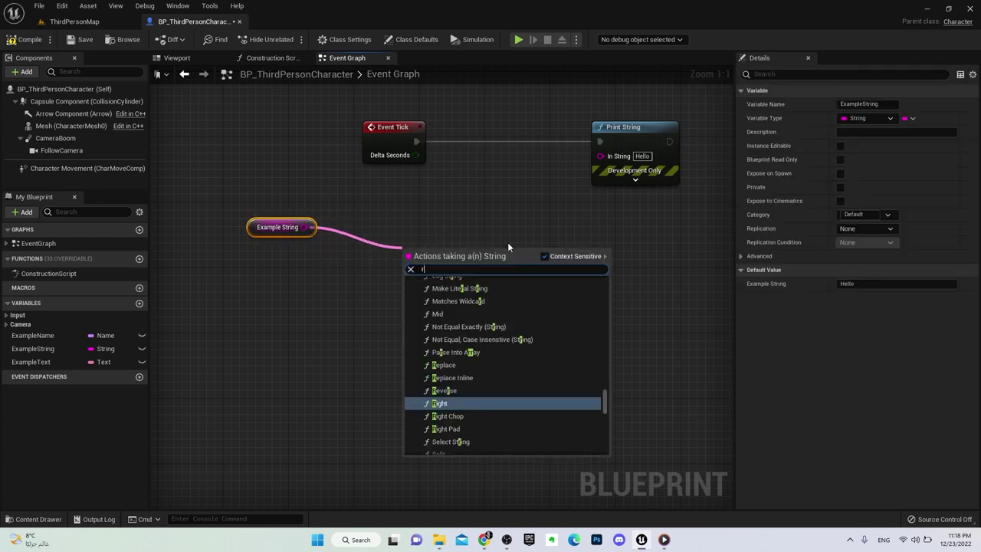
{"action": "key", "text": "Return"}
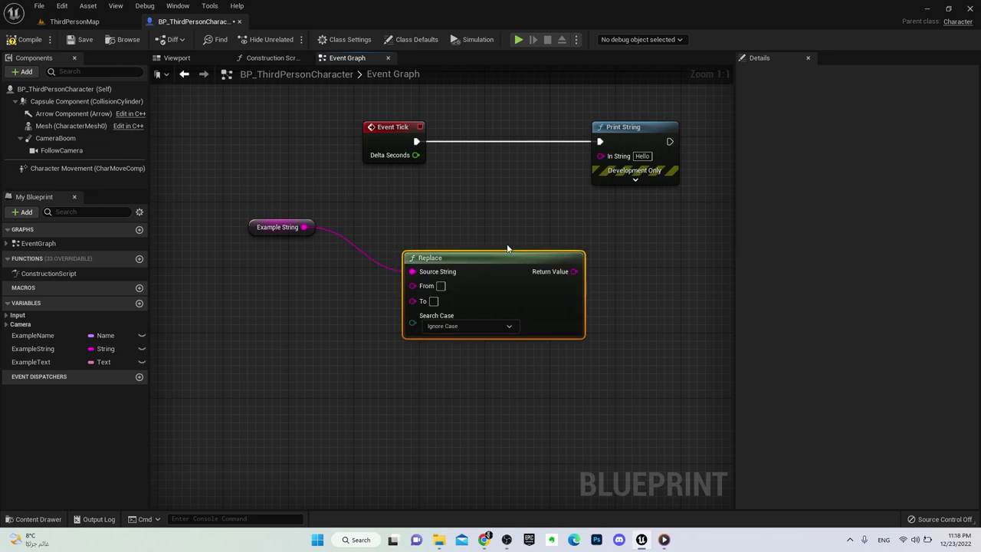
{"action": "left_click_drag", "start_coordinate": [501, 259], "coordinate": [483, 218]}
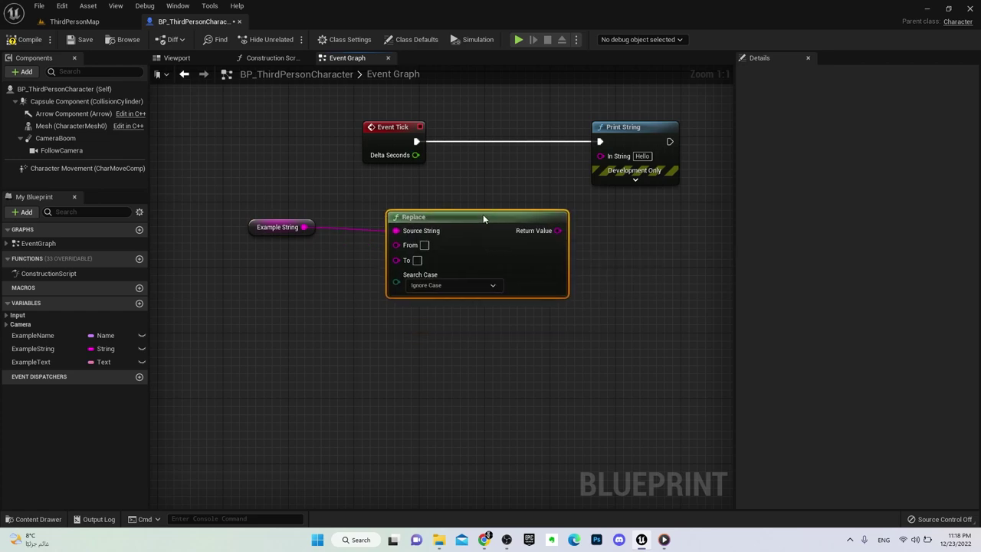
Set Example String to 'Hello Everyone', Replace From 'Everyone' To 'World', wired into Print String
{"action": "left_click", "coordinate": [278, 227]}
{"action": "left_click", "coordinate": [880, 284]}
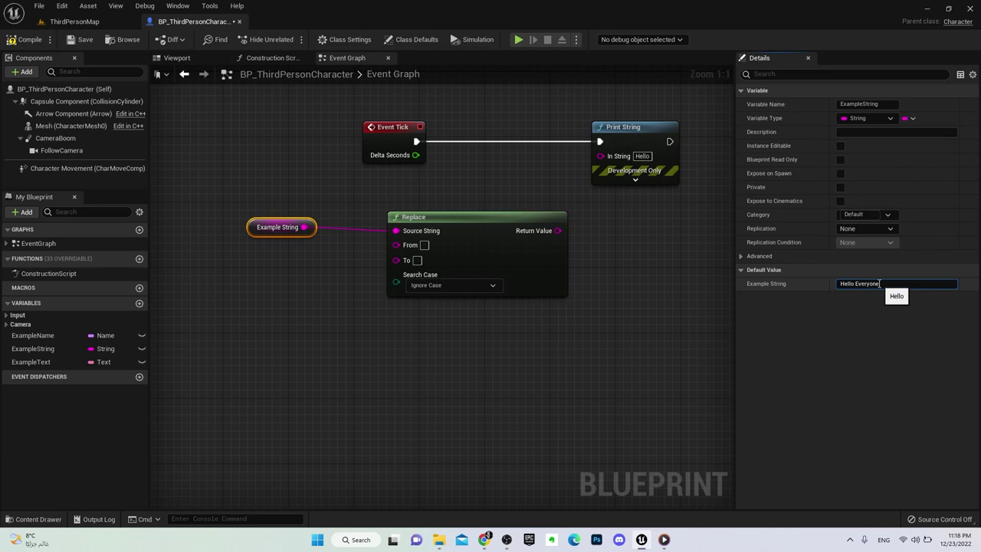
{"action": "key", "text": "Return"}
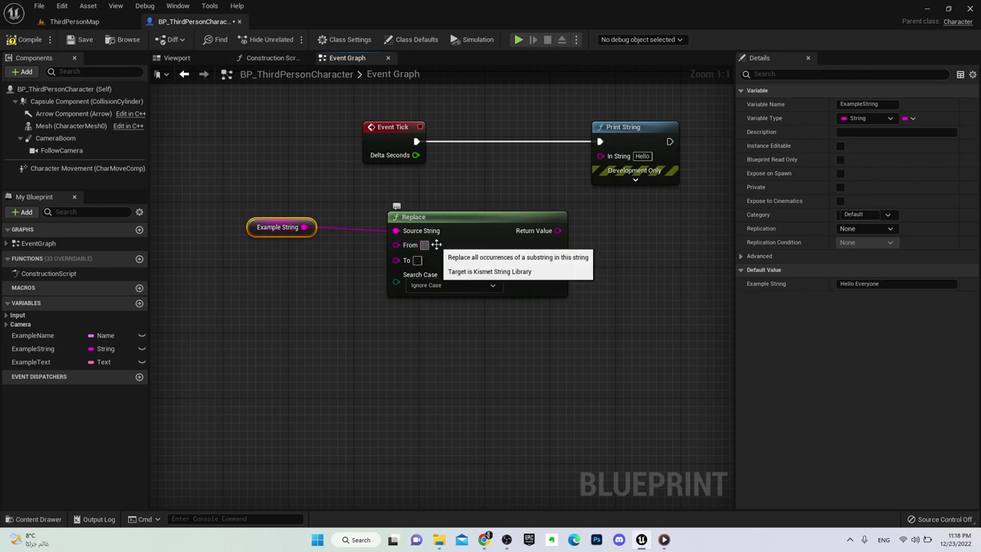
{"action": "type", "text": "Eve"}
{"action": "left_click", "coordinate": [436, 245]}
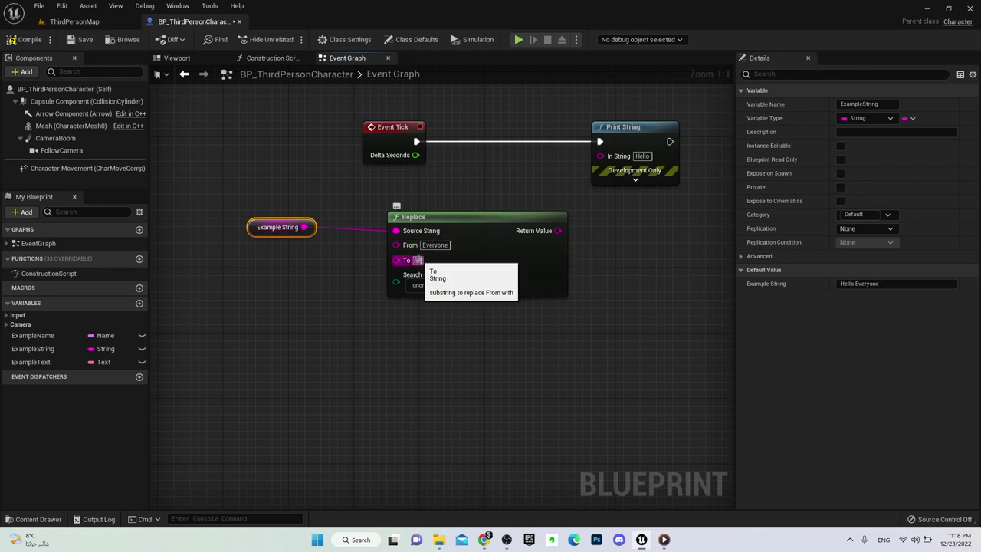
{"action": "left_click", "coordinate": [550, 312]}
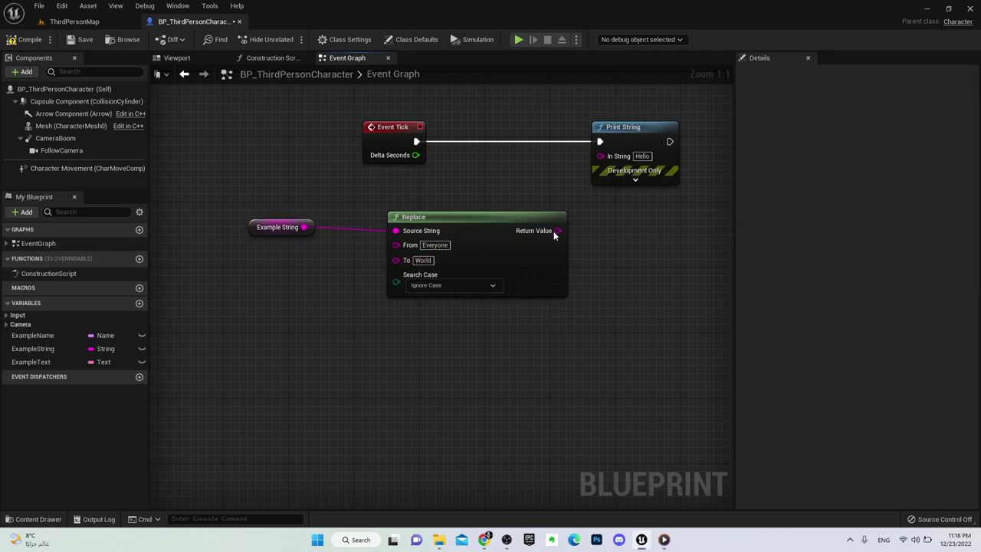
{"action": "left_click_drag", "start_coordinate": [558, 230], "coordinate": [600, 155]}
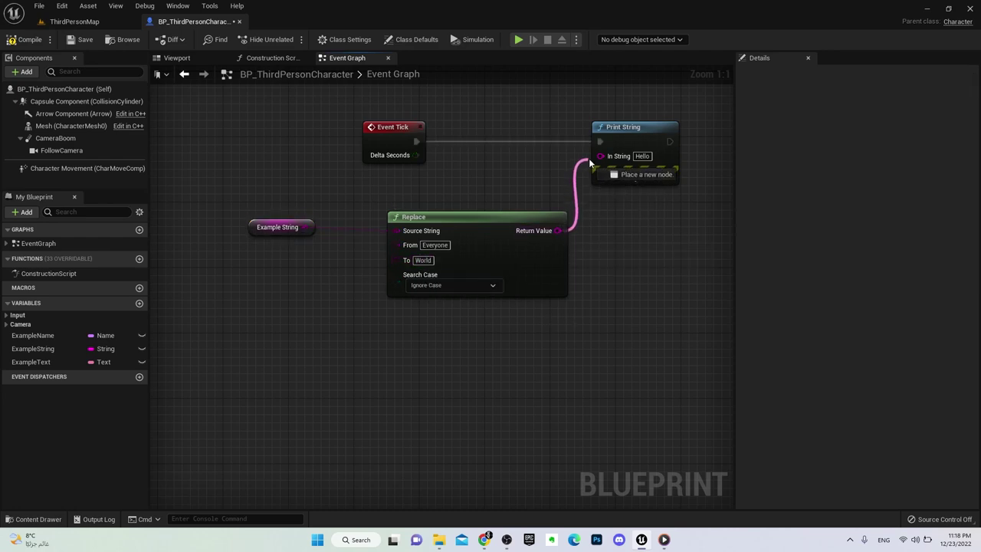
Play the preview to confirm it prints 'Hello World'
{"action": "left_click", "coordinate": [286, 227]}
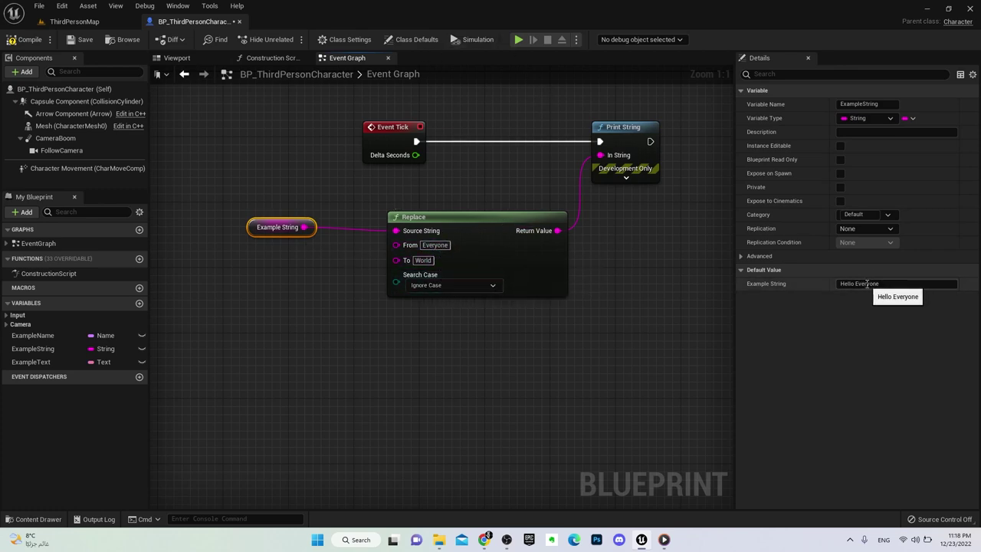
{"action": "left_click", "coordinate": [515, 38]}
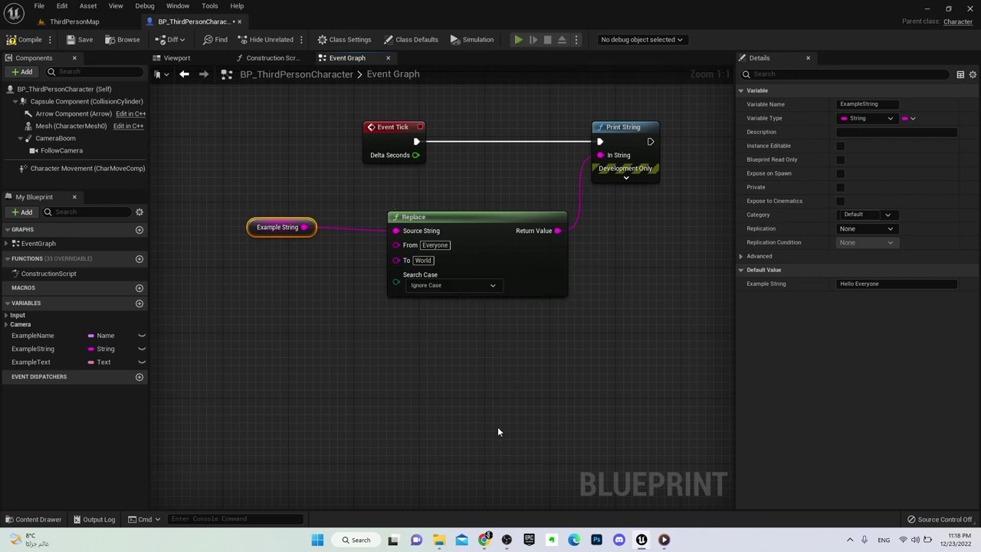
{"action": "key", "text": "Escape"}
Delete the Replace node, then try a generic Equal node on Example String and discard it
{"action": "left_click", "coordinate": [473, 230]}
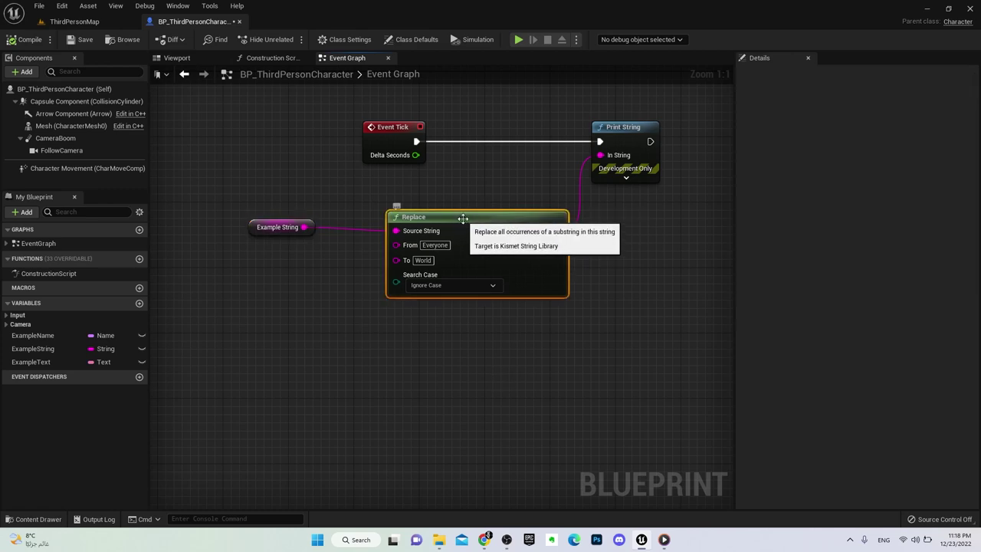
{"action": "key", "text": "Delete"}
{"action": "mouse_move", "coordinate": [304, 227]}
{"action": "left_mouse_down"}
{"action": "mouse_move", "coordinate": [411, 243]}
{"action": "mouse_move", "coordinate": [385, 235]}
{"action": "left_mouse_up"}
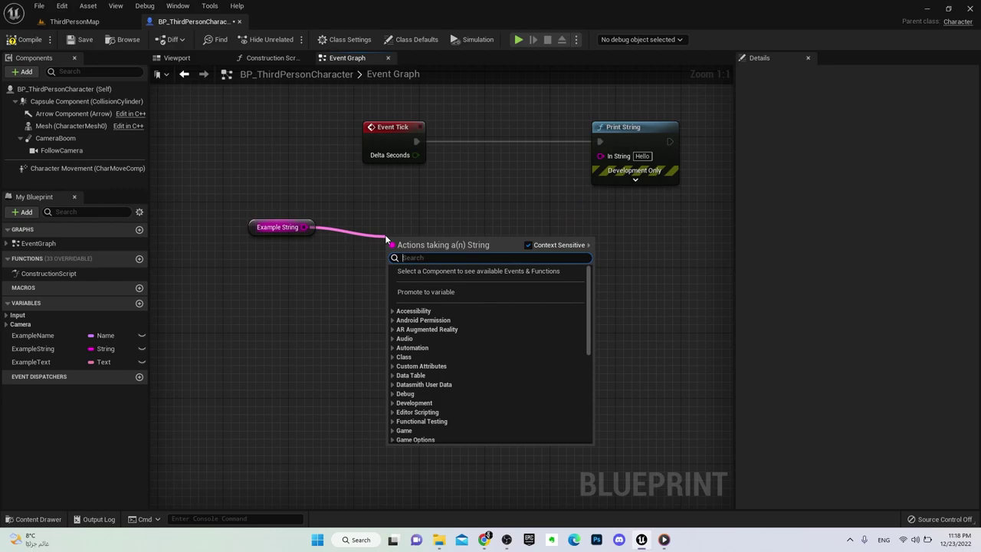
{"action": "type", "text": "=="}
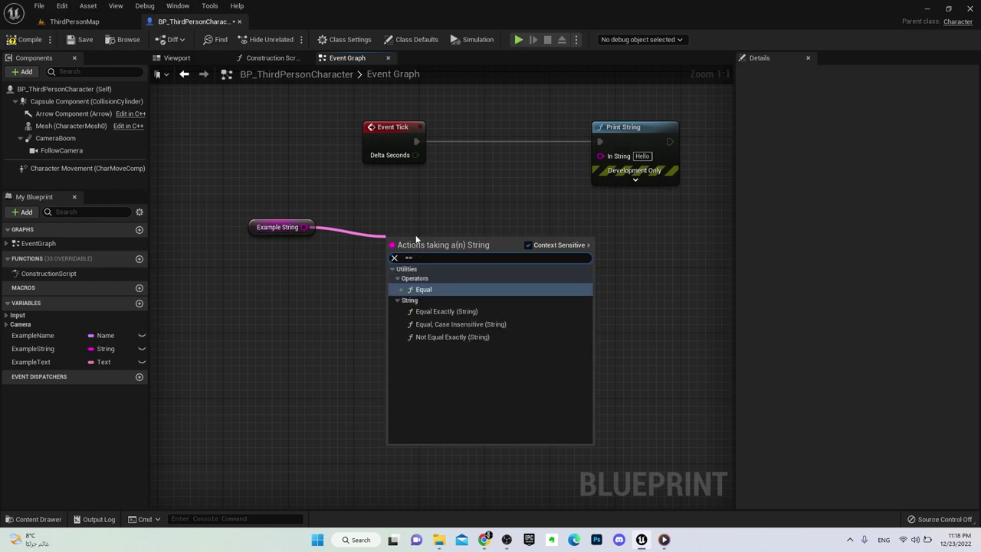
{"action": "left_click", "coordinate": [422, 290]}
{"action": "left_click_drag", "start_coordinate": [418, 247], "coordinate": [398, 221]}
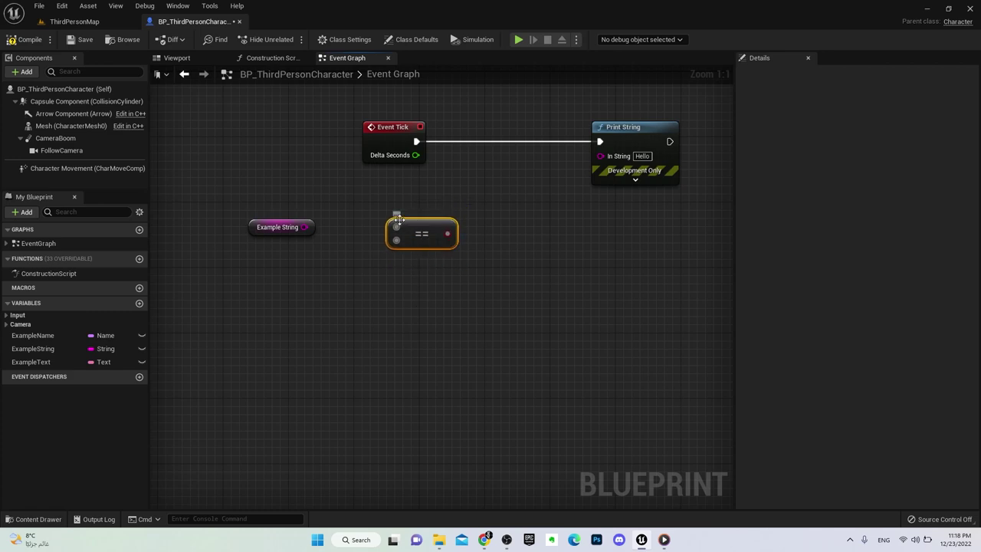
{"action": "left_click_drag", "start_coordinate": [305, 227], "coordinate": [397, 227]}
{"action": "key", "text": "Delete"}
Add an Equal Exactly (String) node comparing Example String with 'Hello Everyone'
{"action": "left_click_drag", "start_coordinate": [305, 227], "coordinate": [383, 224]}
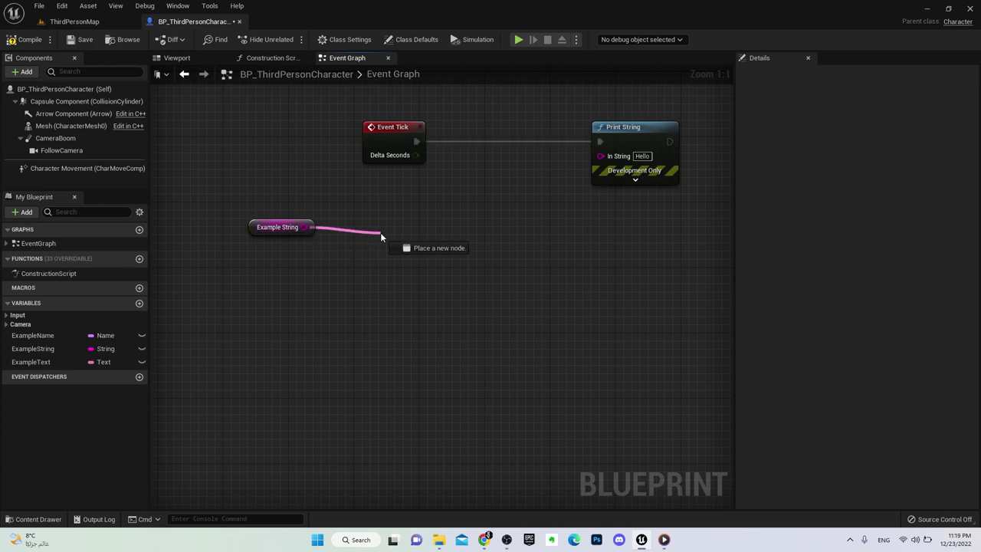
{"action": "type", "text": "=="}
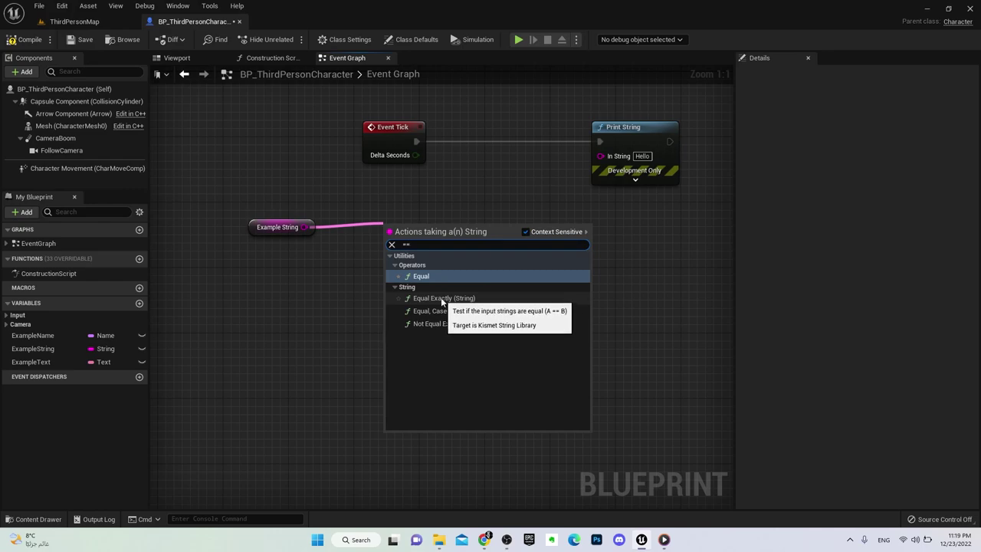
{"action": "left_click", "coordinate": [446, 304]}
{"action": "left_click", "coordinate": [295, 227]}
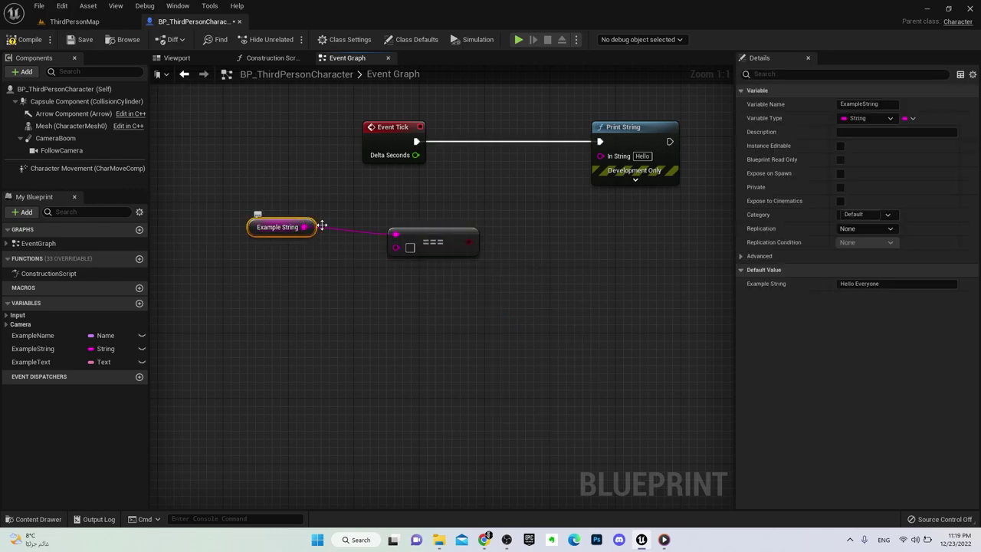
{"action": "left_click_drag", "start_coordinate": [889, 283], "coordinate": [825, 286]}
{"action": "key", "text": "ctrl+c"}
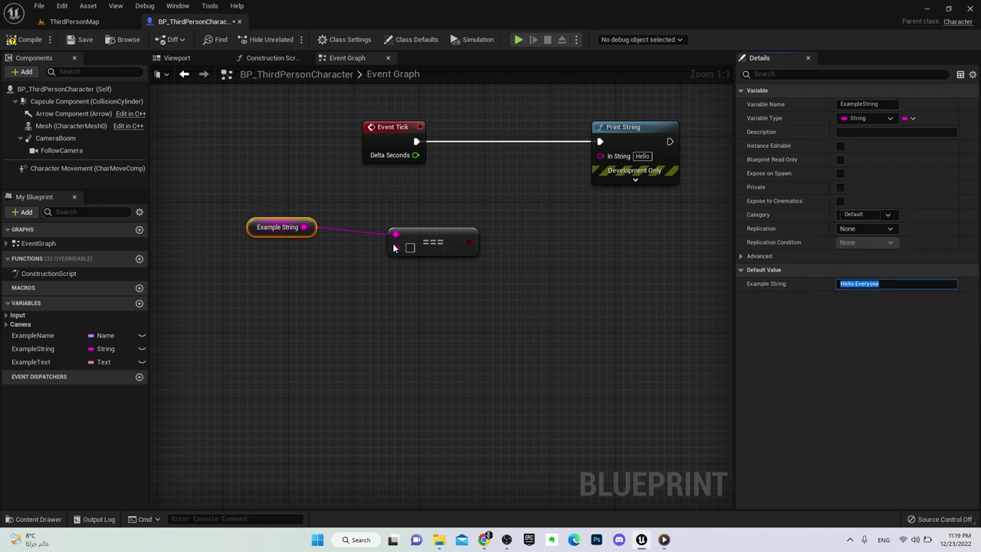
{"action": "left_click", "coordinate": [410, 247]}
{"action": "key", "text": "ctrl+v"}
Trim the comparison value to 'Hello', probe the result wire, then delete the Equal Exactly node
{"action": "left_click", "coordinate": [426, 329]}
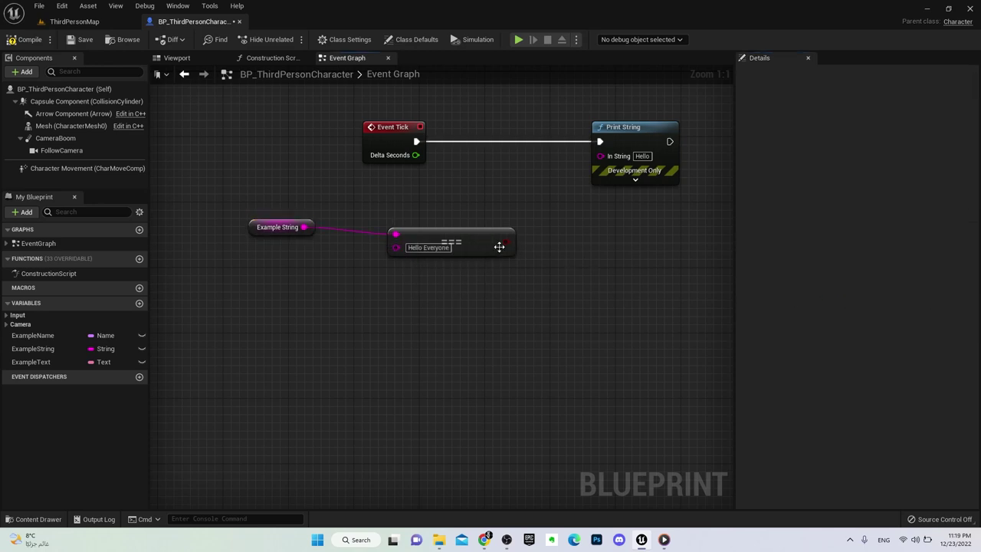
{"action": "left_click_drag", "start_coordinate": [506, 243], "coordinate": [602, 244]}
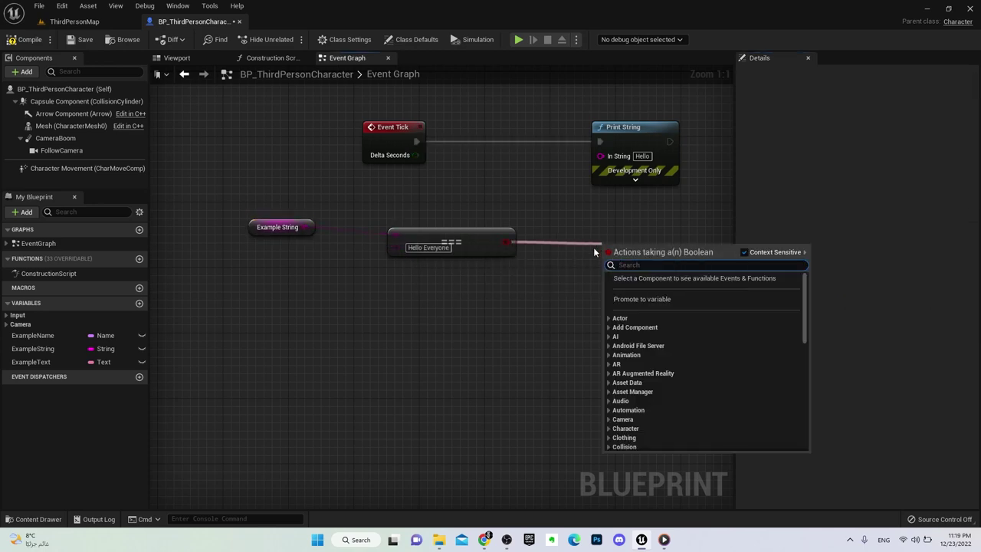
{"action": "left_click", "coordinate": [555, 282]}
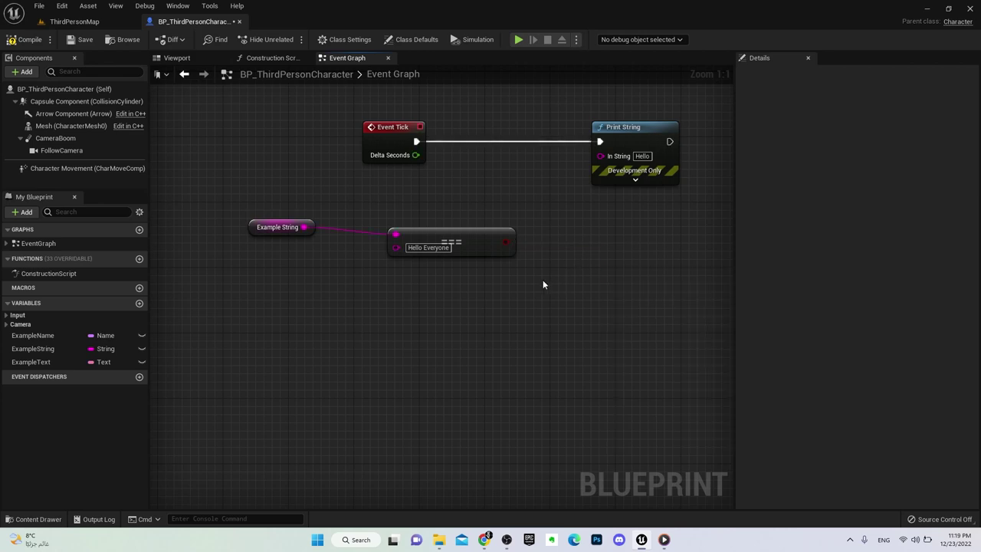
{"action": "double_click", "coordinate": [429, 247]}
{"action": "key", "text": "BackSpace"}
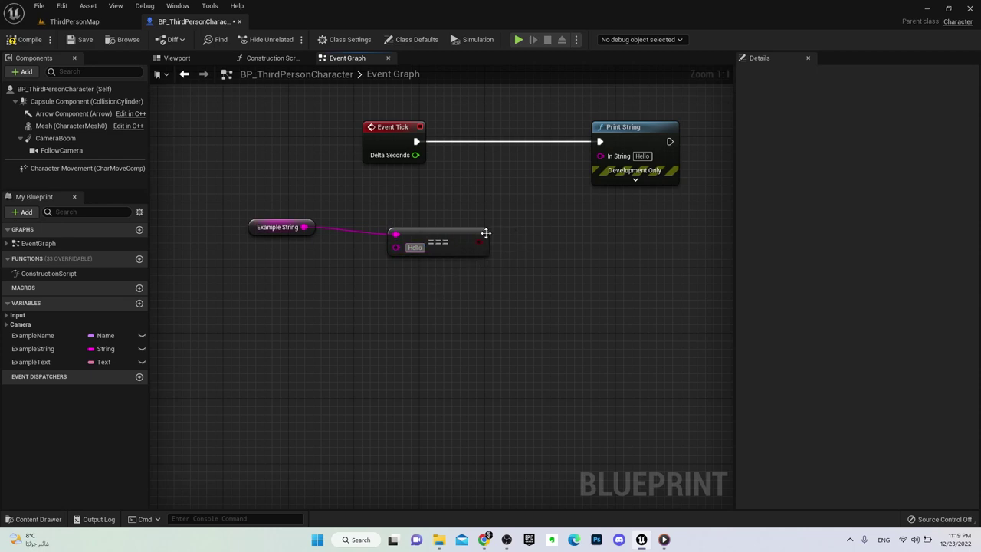
{"action": "left_click_drag", "start_coordinate": [476, 242], "coordinate": [540, 238]}
{"action": "left_click", "coordinate": [502, 258]}
{"action": "left_click", "coordinate": [433, 242]}
{"action": "key", "text": "Delete"}
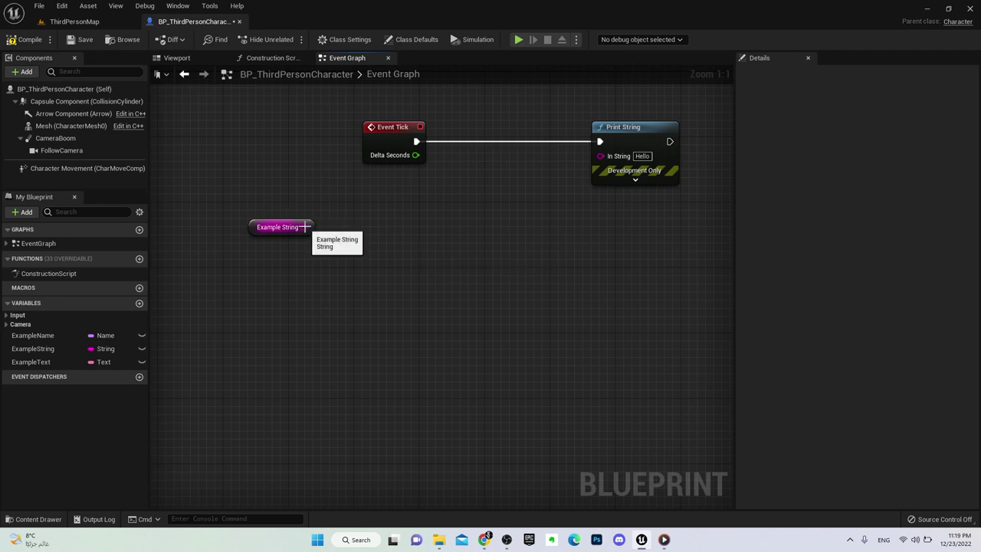
Add a case-insensitive Equal node on Example String with B set to 'Hello everyone'
{"action": "left_click_drag", "start_coordinate": [305, 227], "coordinate": [380, 244]}
{"action": "type", "text": "=="}
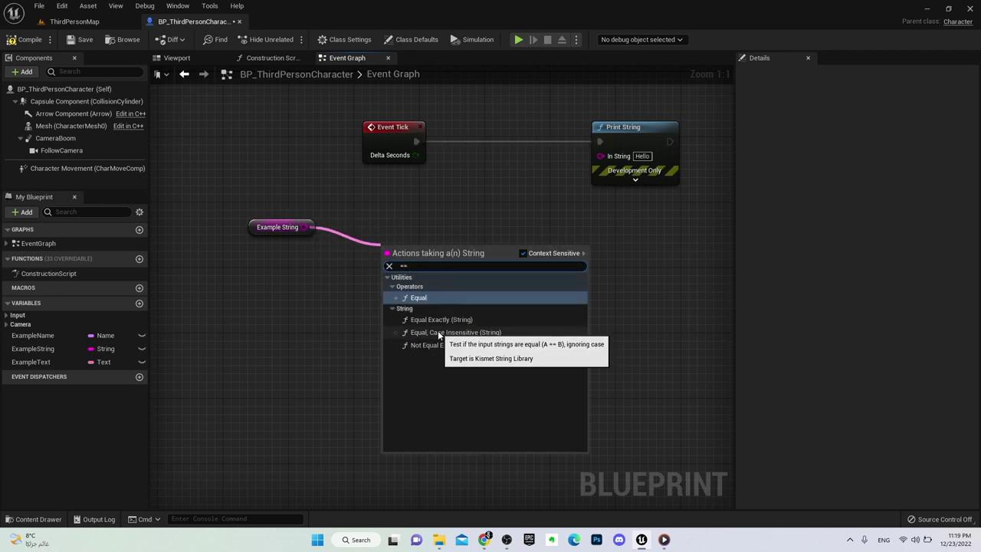
{"action": "left_click", "coordinate": [455, 332]}
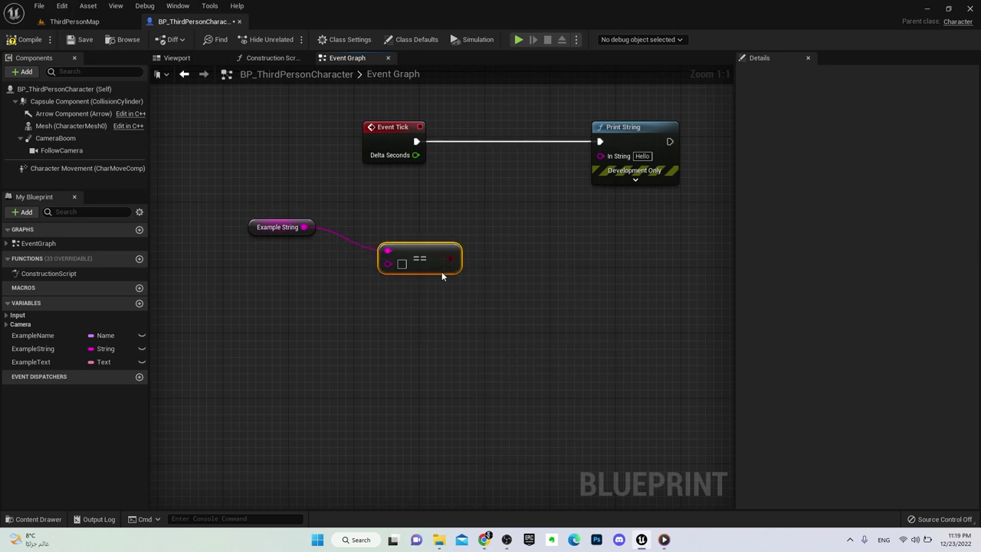
{"action": "left_click", "coordinate": [399, 263]}
{"action": "type", "text": "Hello Everyone"}
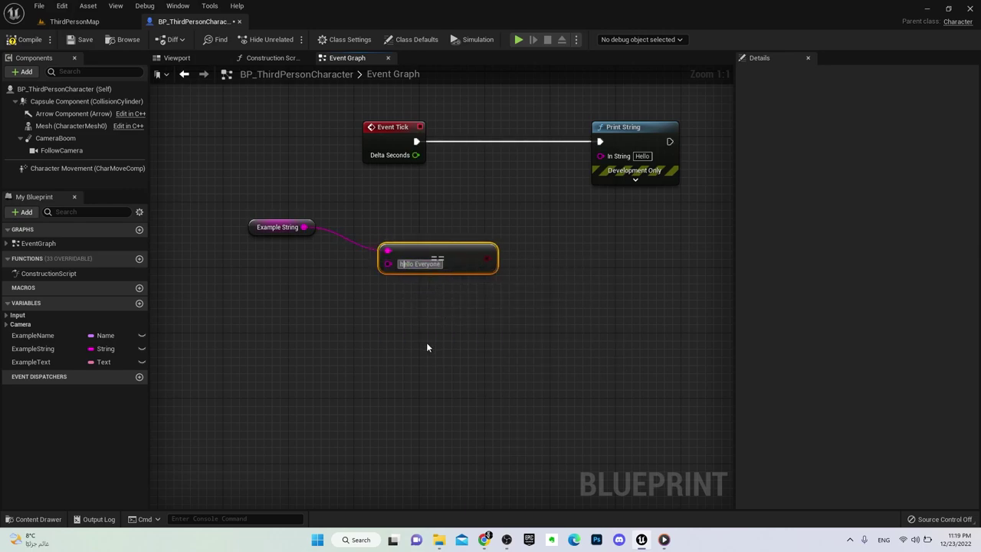
{"action": "left_click", "coordinate": [420, 263]}
{"action": "key", "text": "BackSpace"}
{"action": "type", "text": "e"}
{"action": "double_click", "coordinate": [408, 264]}
{"action": "left_click", "coordinate": [385, 305]}
Cancel another comparison search, probe the equality result, and delete the equality node
{"action": "left_click_drag", "start_coordinate": [338, 270], "coordinate": [384, 312]}
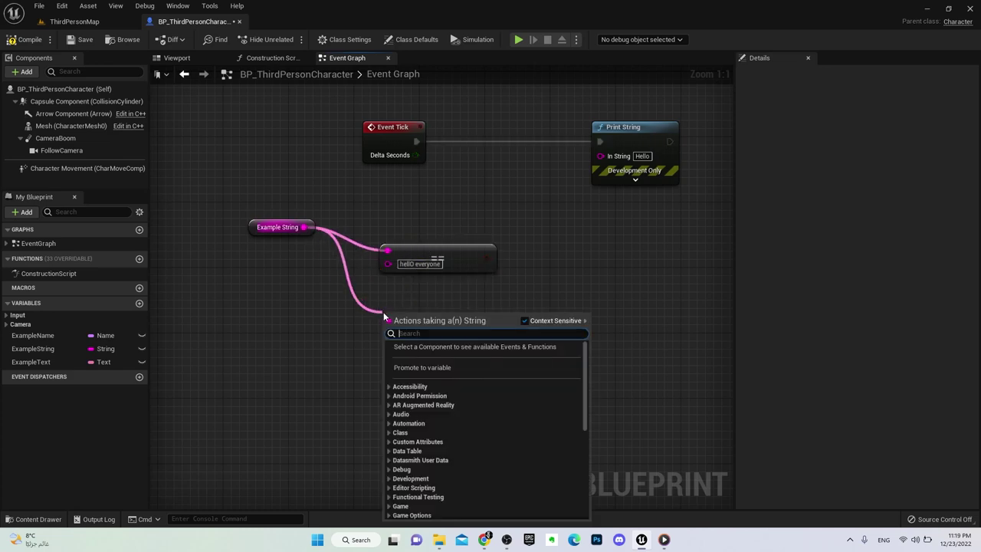
{"action": "type", "text": "=="}
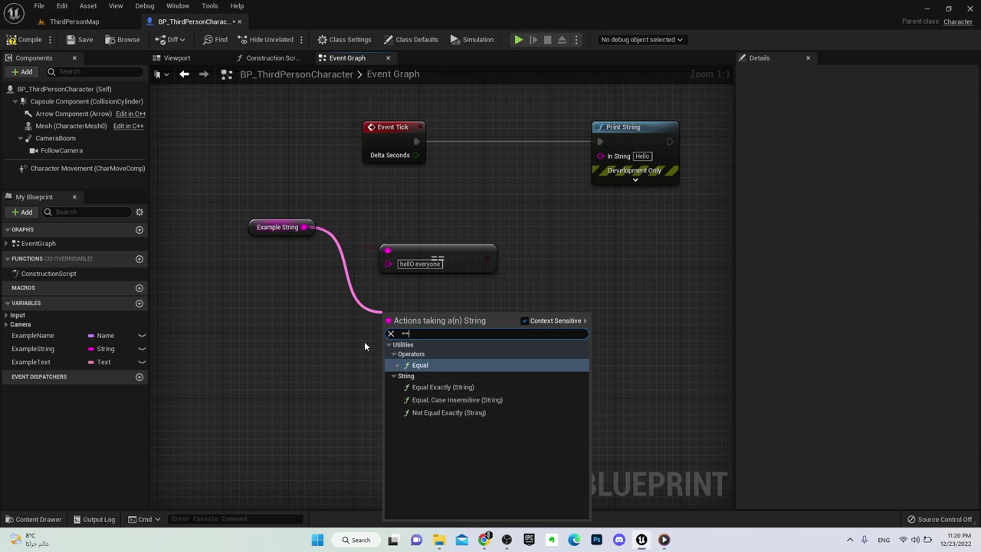
{"action": "left_click", "coordinate": [360, 292]}
{"action": "left_click", "coordinate": [407, 256]}
{"action": "left_click_drag", "start_coordinate": [486, 258], "coordinate": [567, 243]}
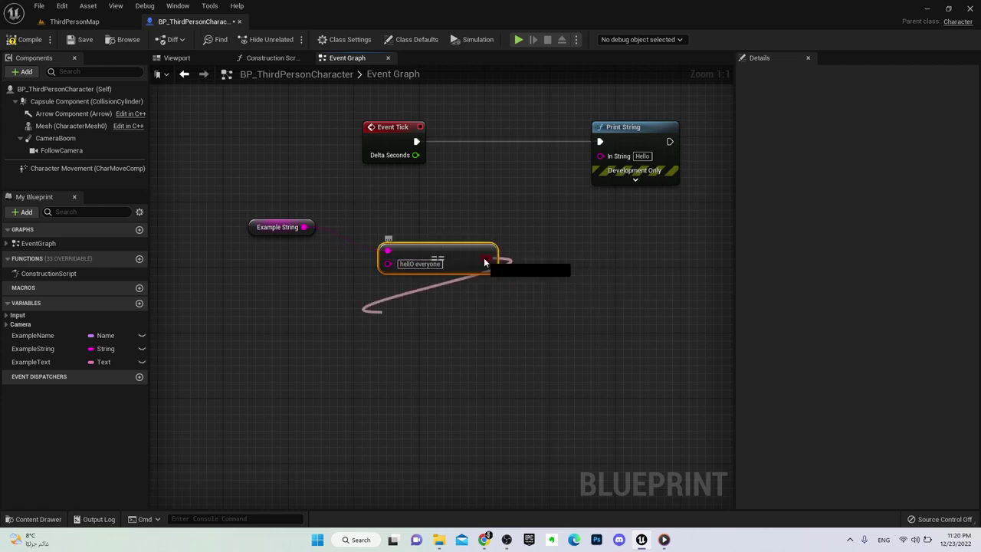
{"action": "left_click", "coordinate": [467, 228]}
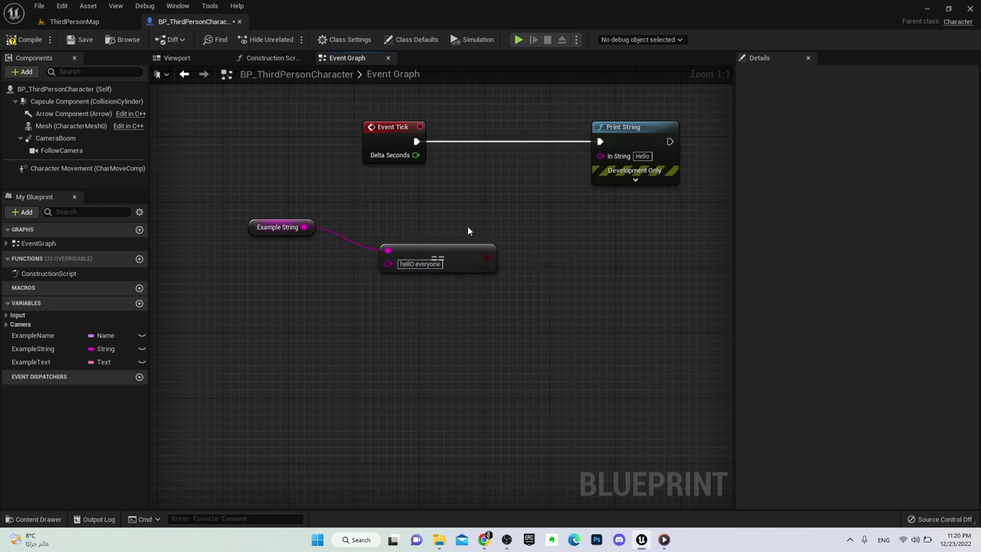
{"action": "key", "text": "Delete"}
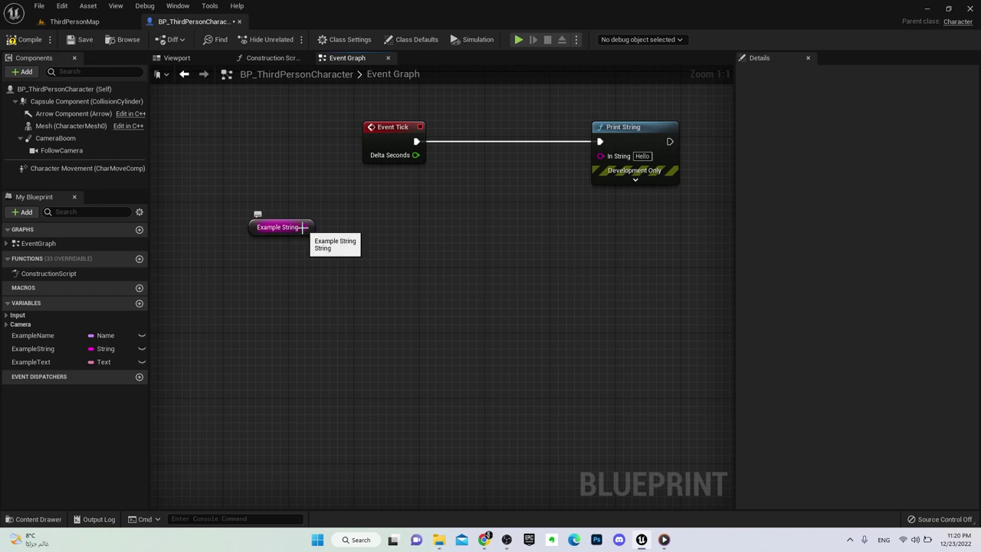
Add a Not Equal Exactly (String) node with B set to 'Hello Everyone'
{"action": "left_click_drag", "start_coordinate": [305, 227], "coordinate": [402, 264]}
{"action": "type", "text": "=="}
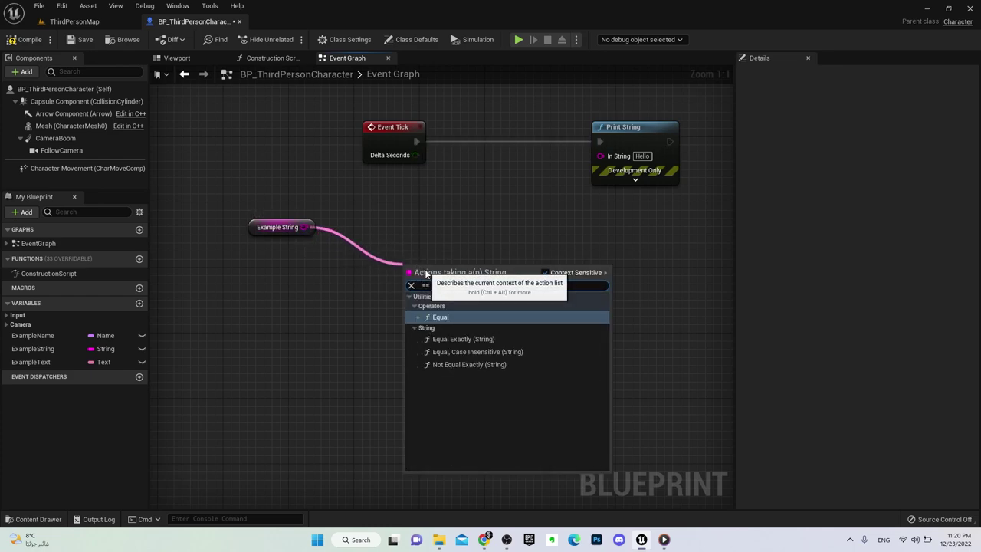
{"action": "left_click", "coordinate": [472, 365]}
{"action": "left_click_drag", "start_coordinate": [459, 274], "coordinate": [468, 241]}
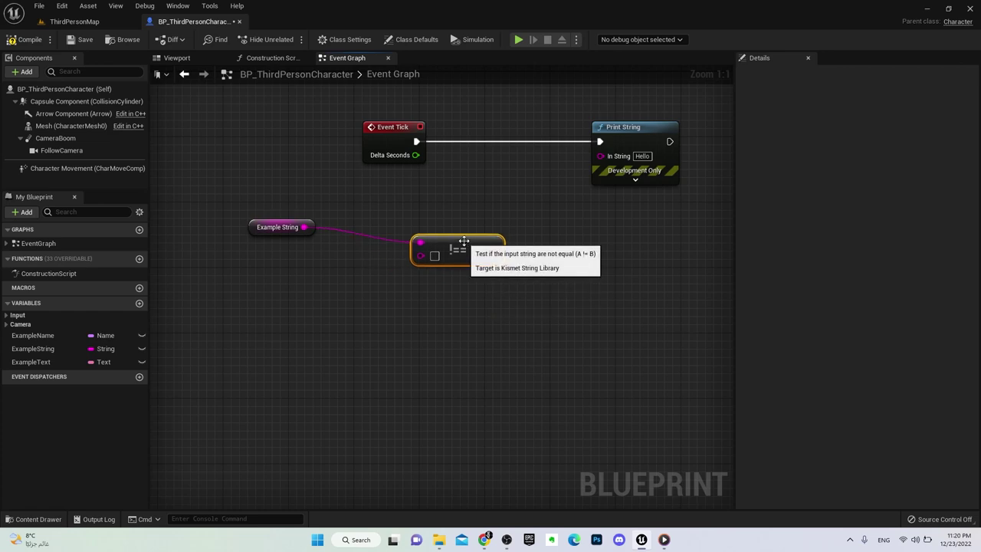
{"action": "left_click", "coordinate": [274, 227]}
{"action": "left_click", "coordinate": [858, 284]}
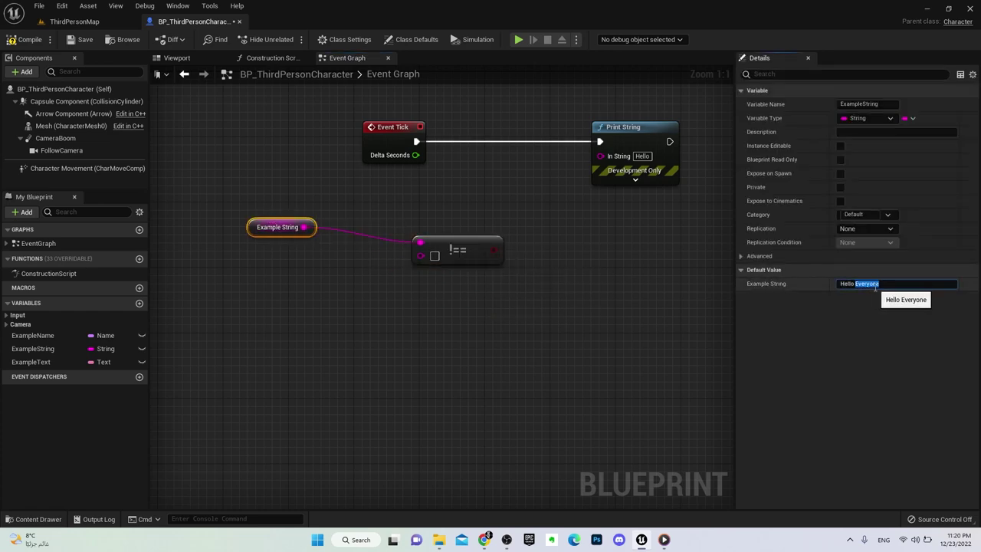
{"action": "left_click", "coordinate": [434, 255]}
{"action": "key", "text": "ctrl+v"}
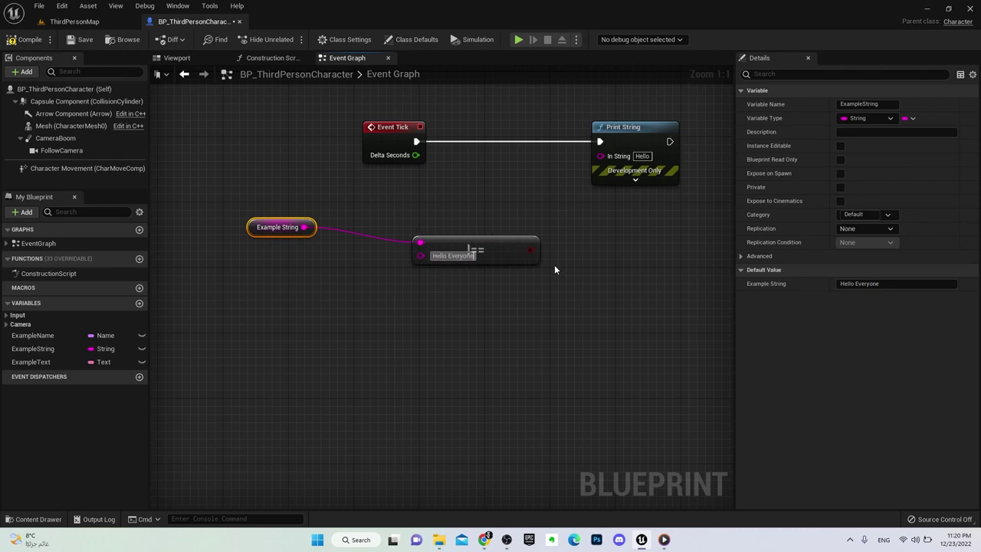
Connect Example String to the not-equal node, probe its result, then delete it
{"action": "left_click_drag", "start_coordinate": [531, 249], "coordinate": [610, 243]}
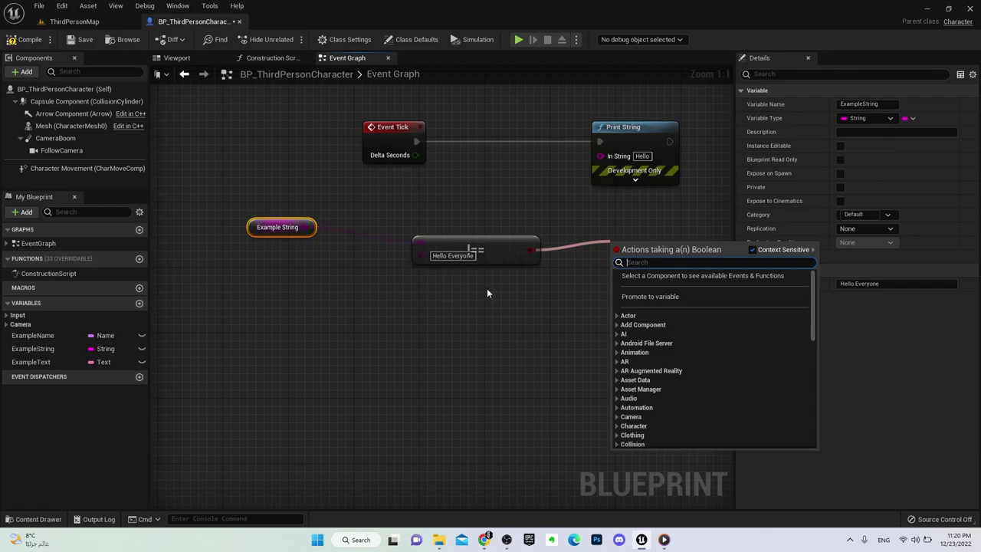
{"action": "left_click", "coordinate": [493, 247]}
{"action": "mouse_move", "coordinate": [420, 242]}
{"action": "left_mouse_down"}
{"action": "mouse_move", "coordinate": [306, 229]}
{"action": "mouse_move", "coordinate": [420, 231]}
{"action": "left_mouse_up"}
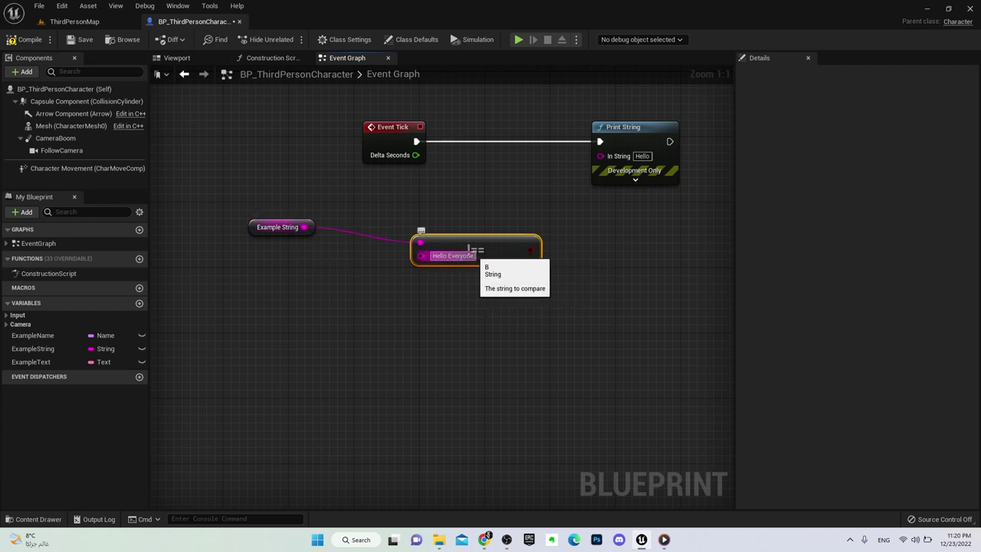
{"action": "mouse_move", "coordinate": [531, 259]}
{"action": "left_mouse_down"}
{"action": "mouse_move", "coordinate": [508, 256]}
{"action": "mouse_move", "coordinate": [569, 243]}
{"action": "left_mouse_up"}
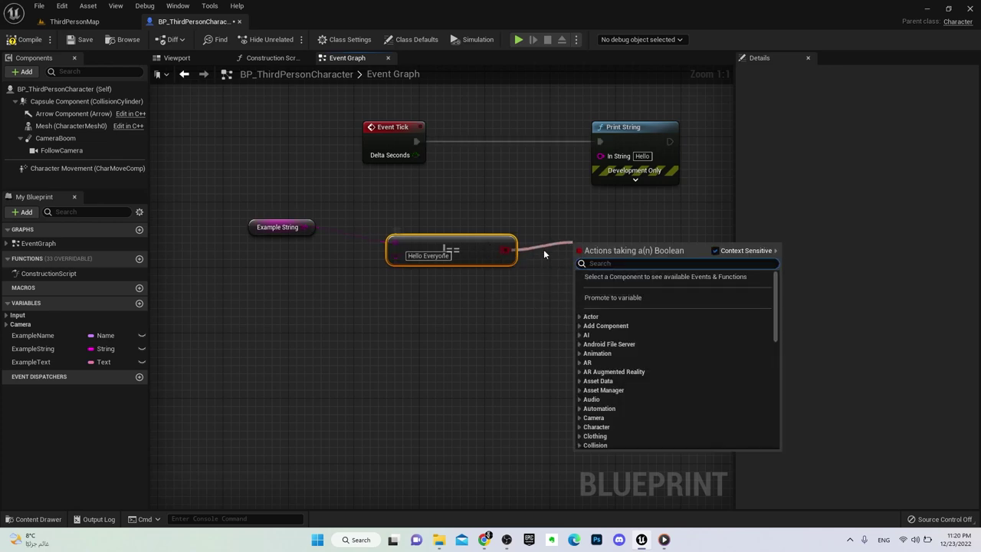
{"action": "left_click", "coordinate": [430, 257]}
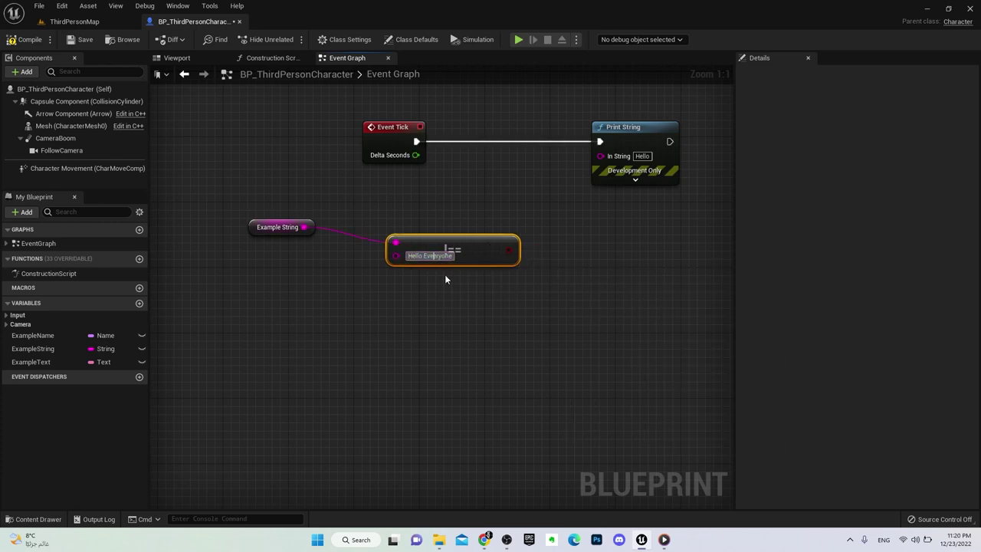
{"action": "left_click_drag", "start_coordinate": [511, 250], "coordinate": [598, 243]}
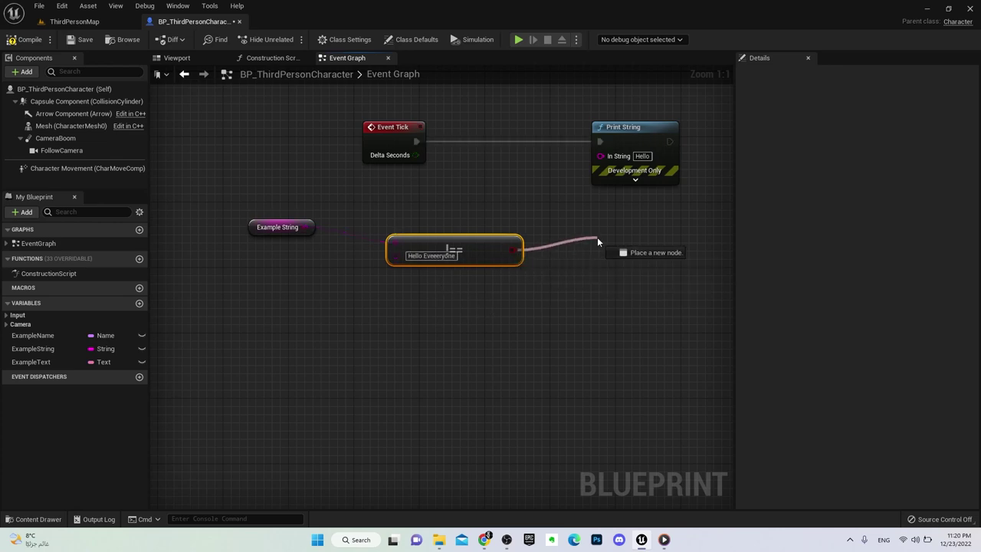
{"action": "left_click", "coordinate": [496, 294]}
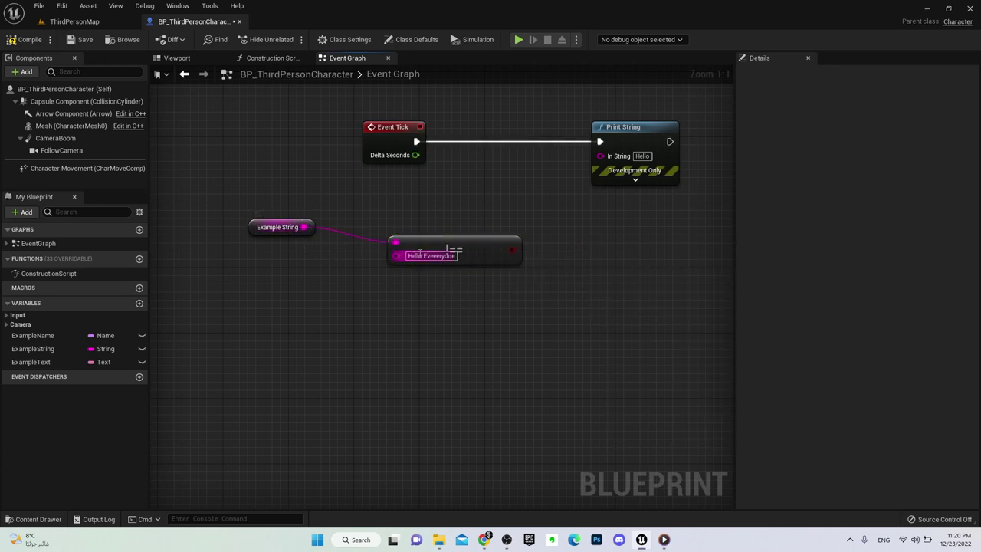
{"action": "mouse_move", "coordinate": [511, 250]}
{"action": "left_mouse_down"}
{"action": "mouse_move", "coordinate": [589, 243]}
{"action": "mouse_move", "coordinate": [511, 303]}
{"action": "left_mouse_up"}
{"action": "left_click", "coordinate": [512, 260]}
{"action": "key", "text": "Delete"}
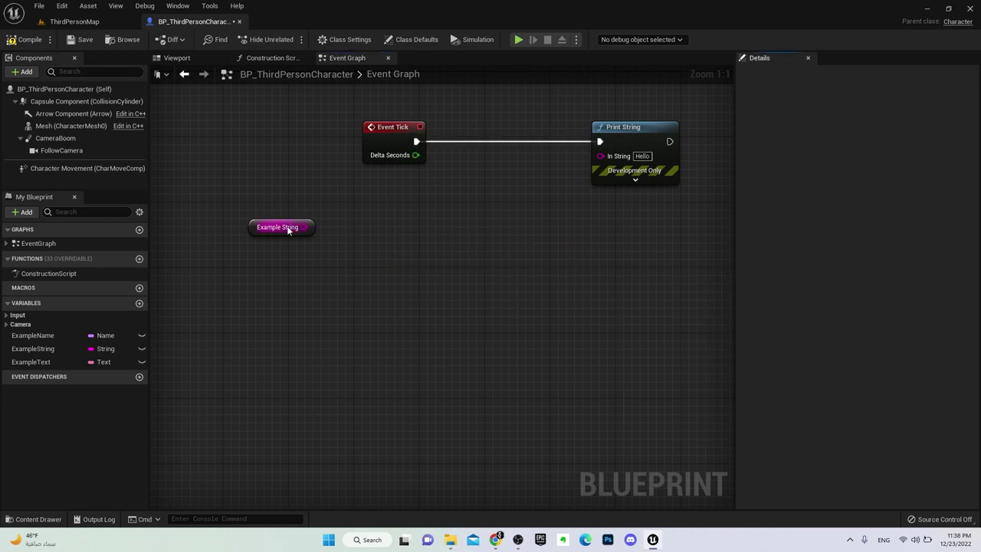
Add a Switch on String node fed by Example String, with two case pins
{"action": "left_click_drag", "start_coordinate": [304, 227], "coordinate": [394, 256]}
{"action": "type", "text": "swi"}
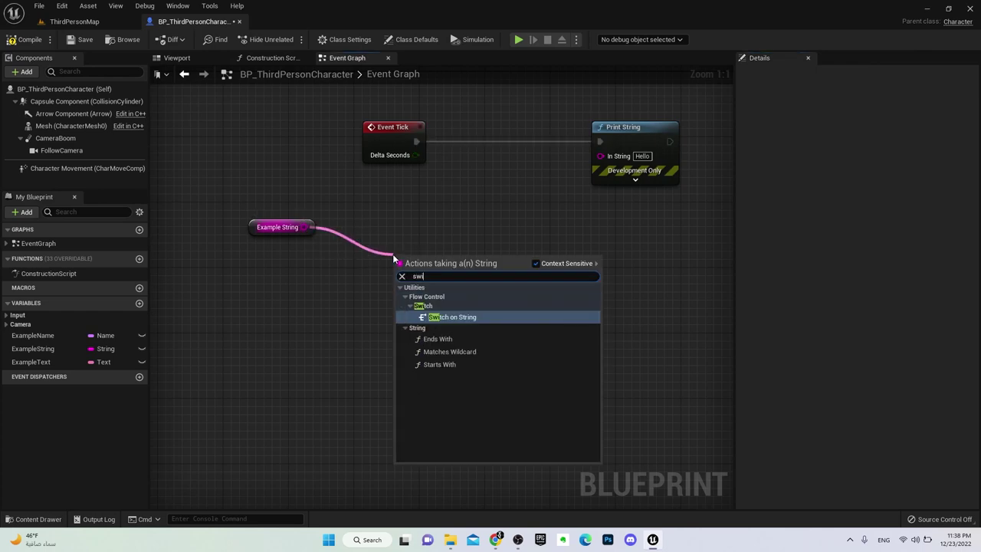
{"action": "type", "text": "tch"}
{"action": "key", "text": "Return"}
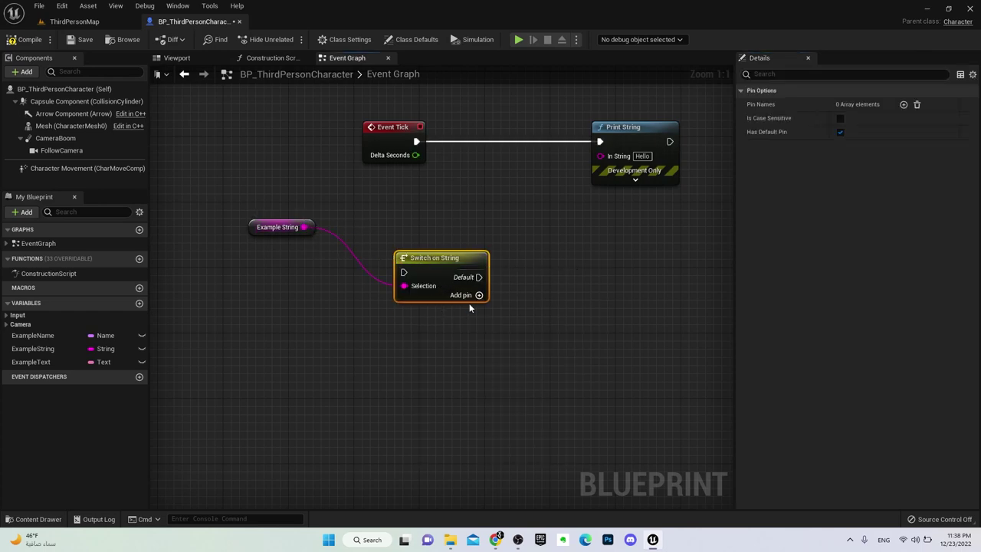
{"action": "left_click_drag", "start_coordinate": [464, 292], "coordinate": [481, 266]}
{"action": "left_click", "coordinate": [496, 272]}
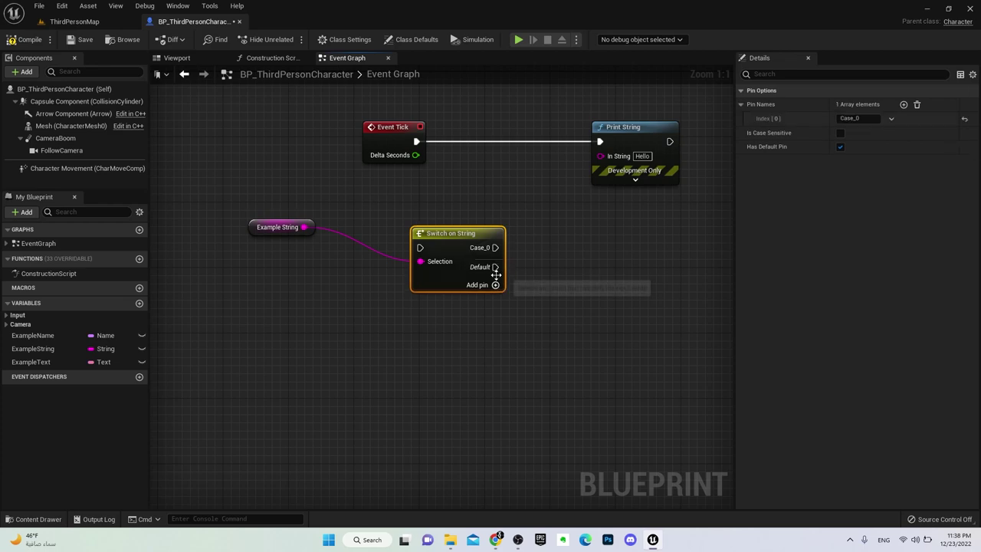
{"action": "left_click", "coordinate": [495, 285]}
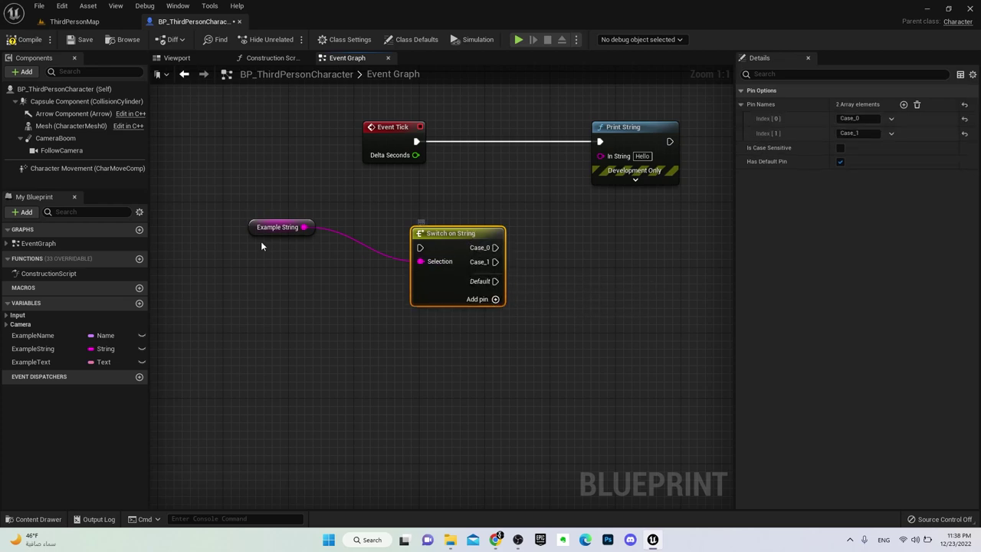
Name the first switch case Hello, pasting Example String's default value
{"action": "left_click", "coordinate": [276, 228]}
{"action": "left_click", "coordinate": [851, 283]}
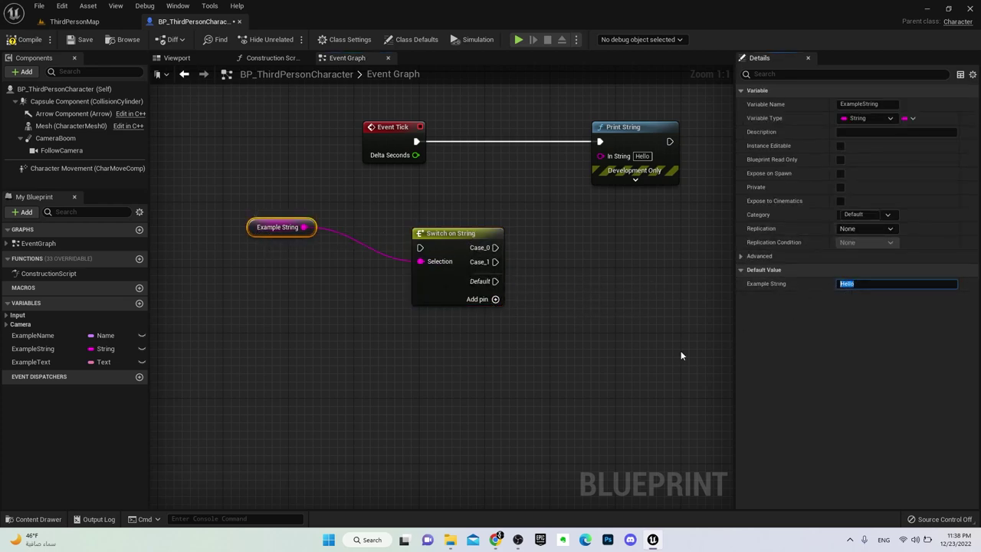
{"action": "left_click", "coordinate": [420, 235]}
{"action": "left_click", "coordinate": [857, 118]}
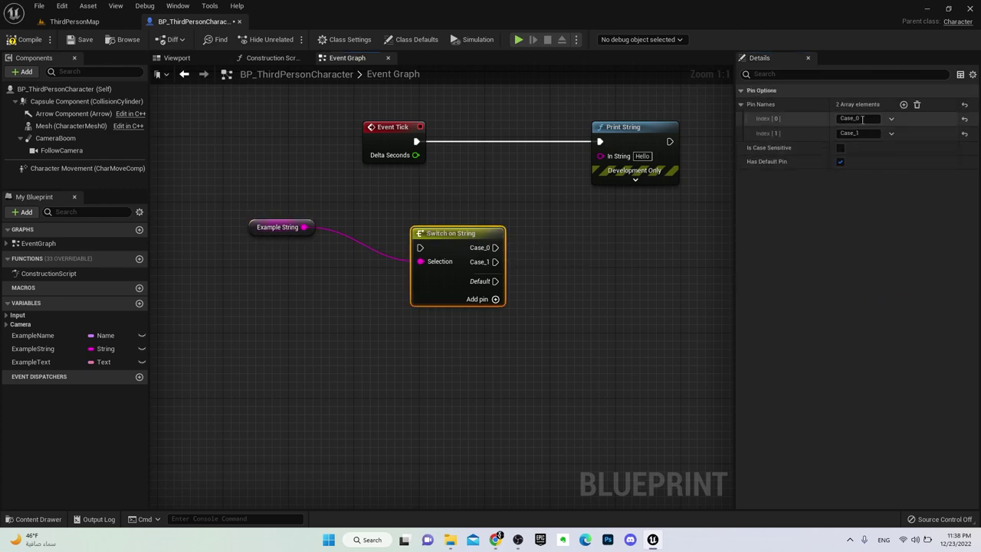
{"action": "type", "text": "Hello"}
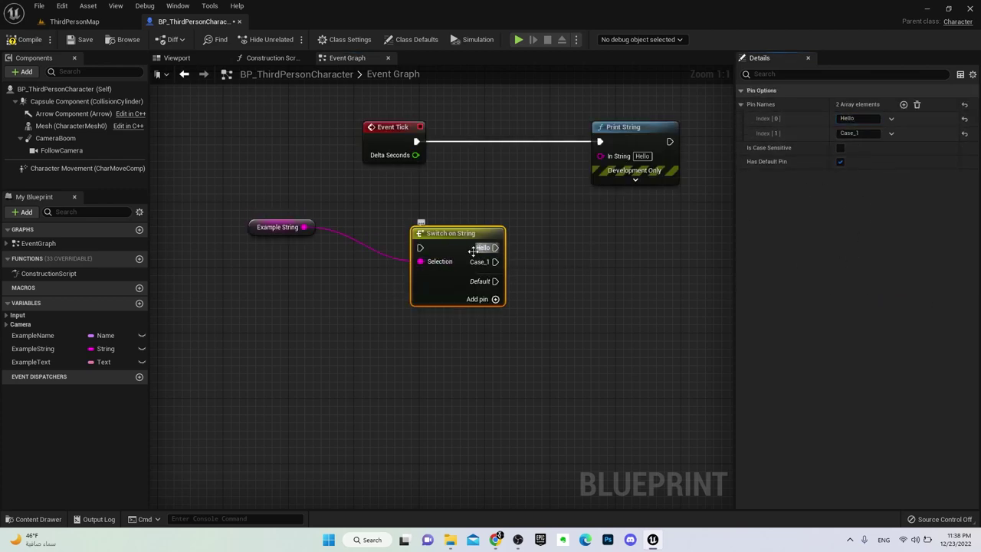
Name the second case Welcome, then select all nodes in the graph
{"action": "left_click_drag", "start_coordinate": [496, 248], "coordinate": [684, 249]}
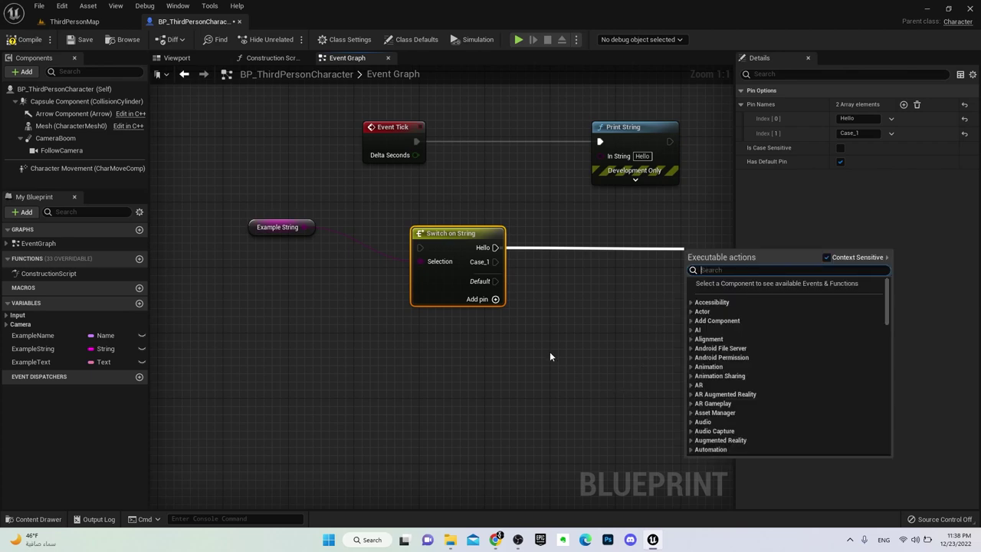
{"action": "left_click", "coordinate": [550, 355]}
{"action": "left_click_drag", "start_coordinate": [495, 282], "coordinate": [624, 223]}
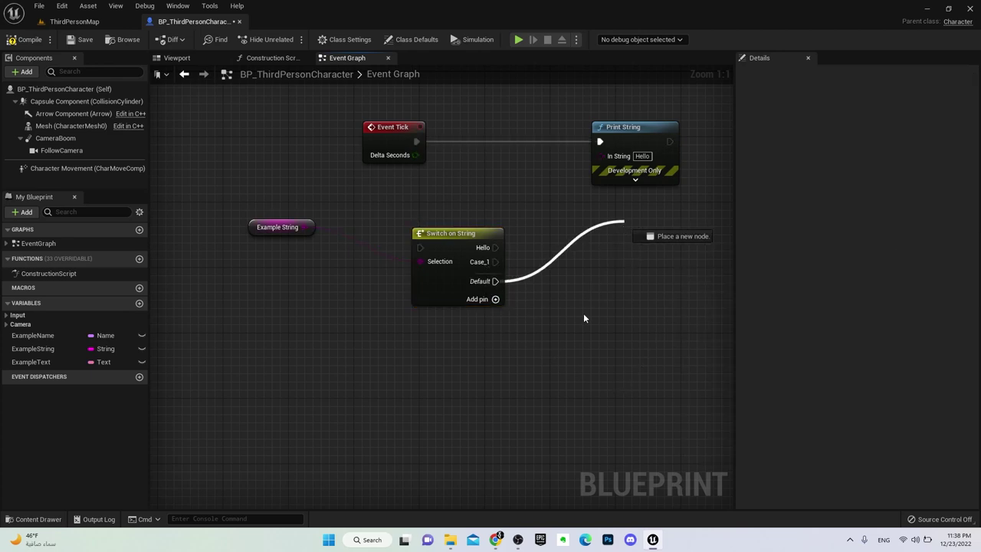
{"action": "left_click", "coordinate": [520, 391]}
{"action": "left_click", "coordinate": [440, 233]}
{"action": "left_click", "coordinate": [855, 133]}
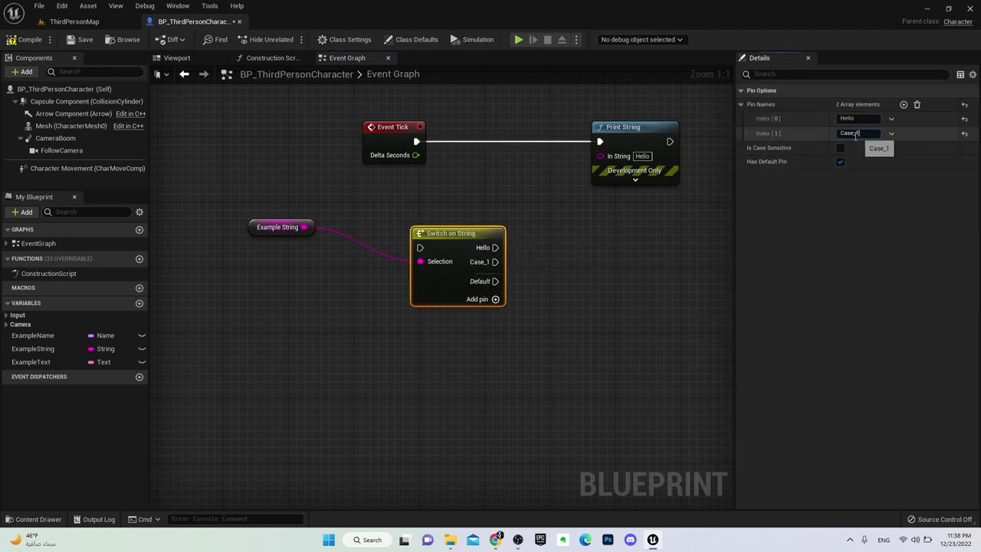
{"action": "type", "text": "Wel"}
{"action": "type", "text": "come"}
{"action": "left_click", "coordinate": [670, 253]}
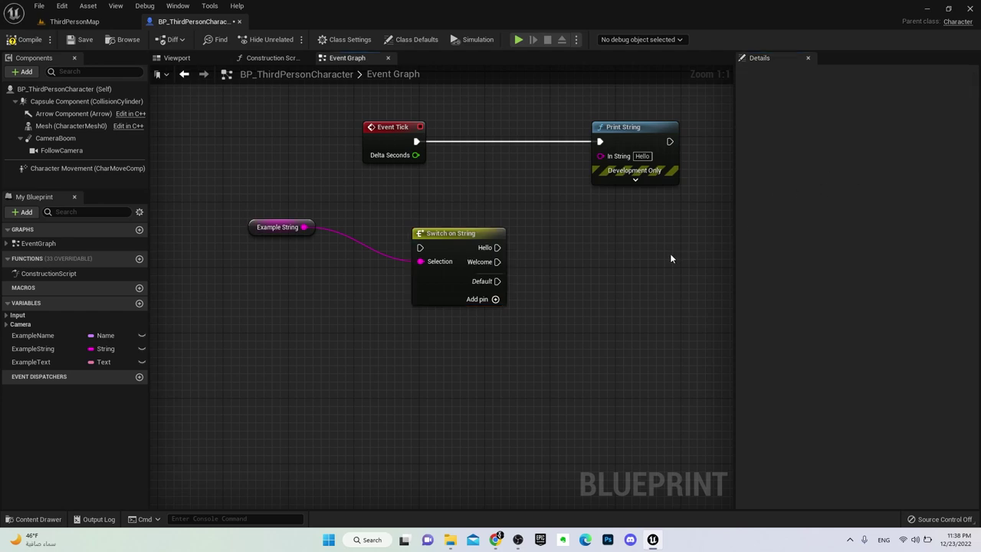
{"action": "left_click", "coordinate": [280, 227]}
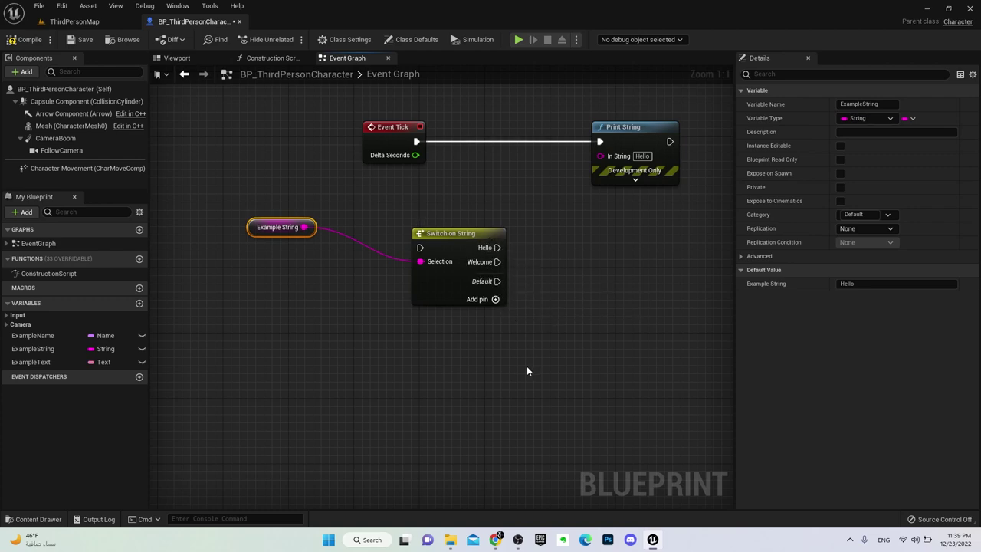
{"action": "left_click_drag", "start_coordinate": [411, 211], "coordinate": [528, 334]}
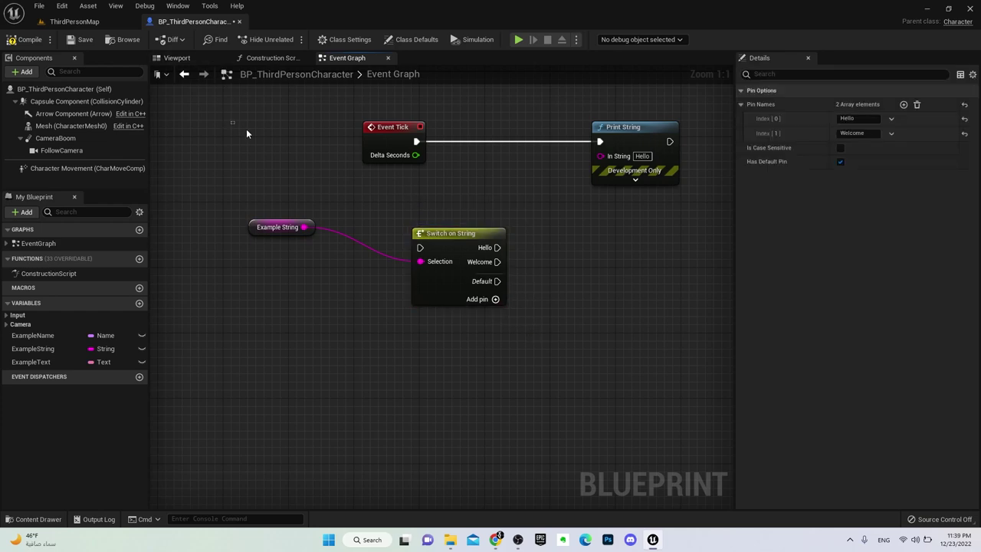
{"action": "left_click_drag", "start_coordinate": [246, 129], "coordinate": [622, 328]}
Delete the selected nodes and place an Example Name getter in the graph
{"action": "key", "text": "Delete"}
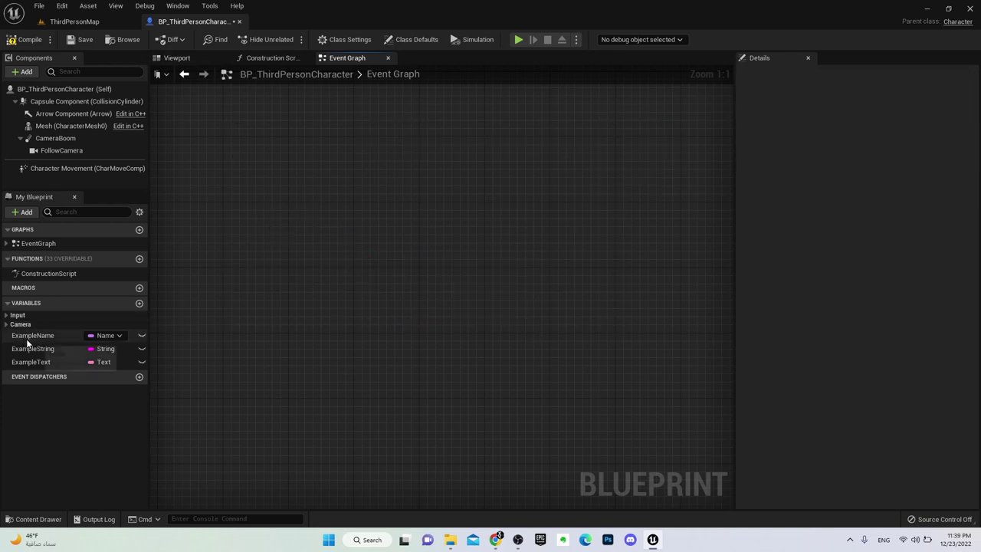
{"action": "mouse_move", "coordinate": [32, 335]}
{"action": "left_mouse_down"}
{"action": "mouse_move", "coordinate": [268, 245]}
{"action": "mouse_move", "coordinate": [455, 244]}
{"action": "left_mouse_up"}
{"action": "left_click", "coordinate": [292, 261]}
{"action": "left_click", "coordinate": [311, 266]}
Add an Equal node comparing Example Name against its default 'This is a Name Var'
{"action": "type", "text": "="}
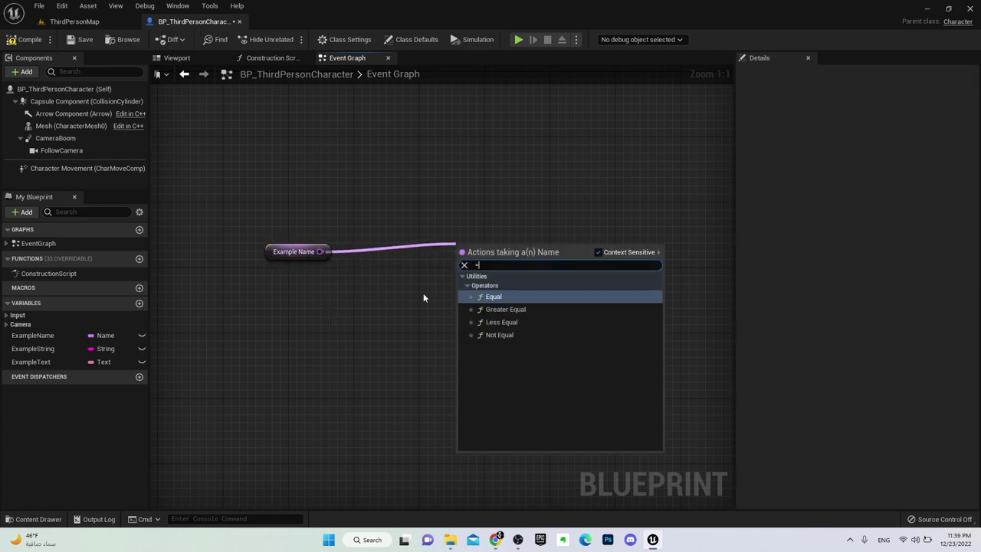
{"action": "type", "text": "="}
{"action": "left_click", "coordinate": [495, 297]}
{"action": "left_click_drag", "start_coordinate": [503, 261], "coordinate": [445, 261]}
{"action": "left_click", "coordinate": [414, 328]}
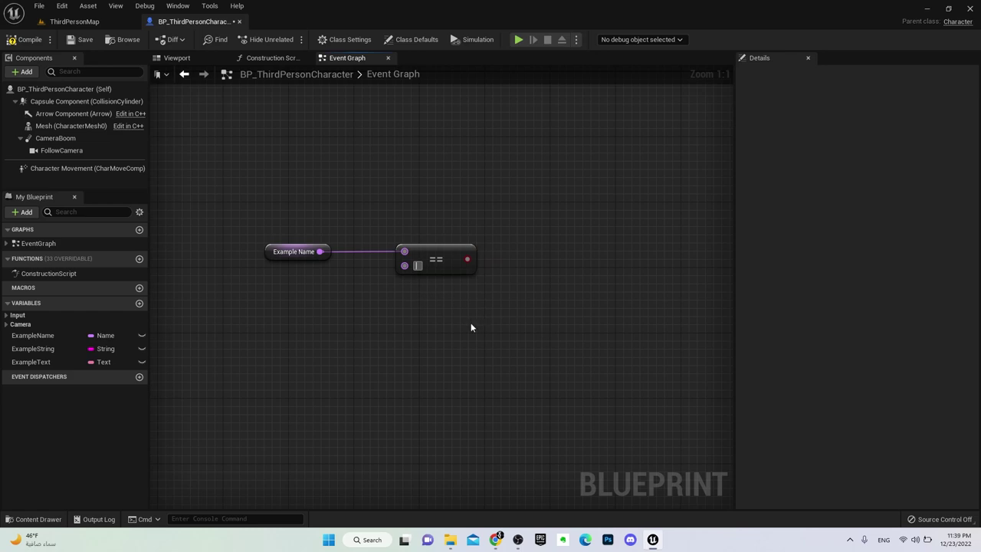
{"action": "left_click", "coordinate": [303, 252]}
{"action": "left_click_drag", "start_coordinate": [891, 270], "coordinate": [817, 270]}
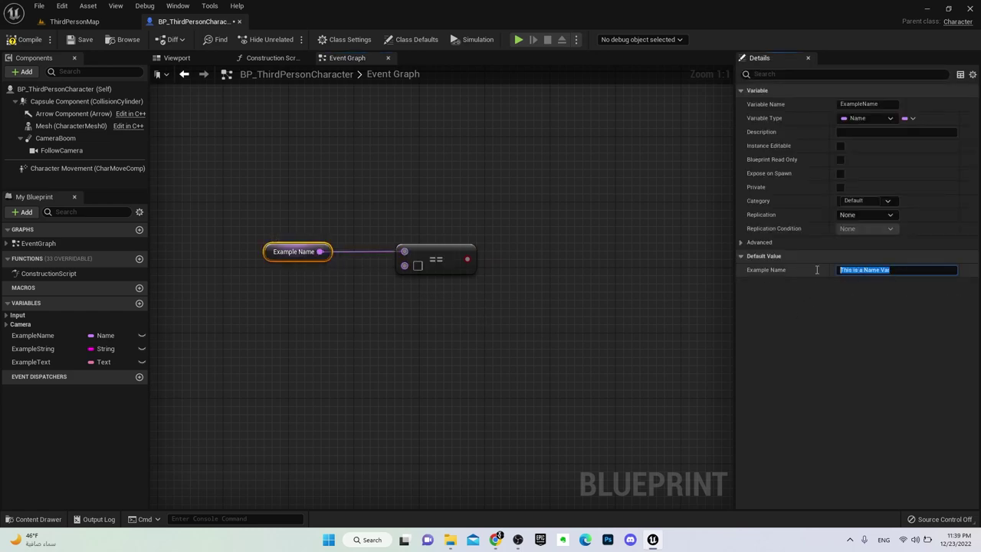
{"action": "key", "text": "ctrl+c"}
{"action": "left_click", "coordinate": [418, 265]}
{"action": "key", "text": "ctrl+v"}
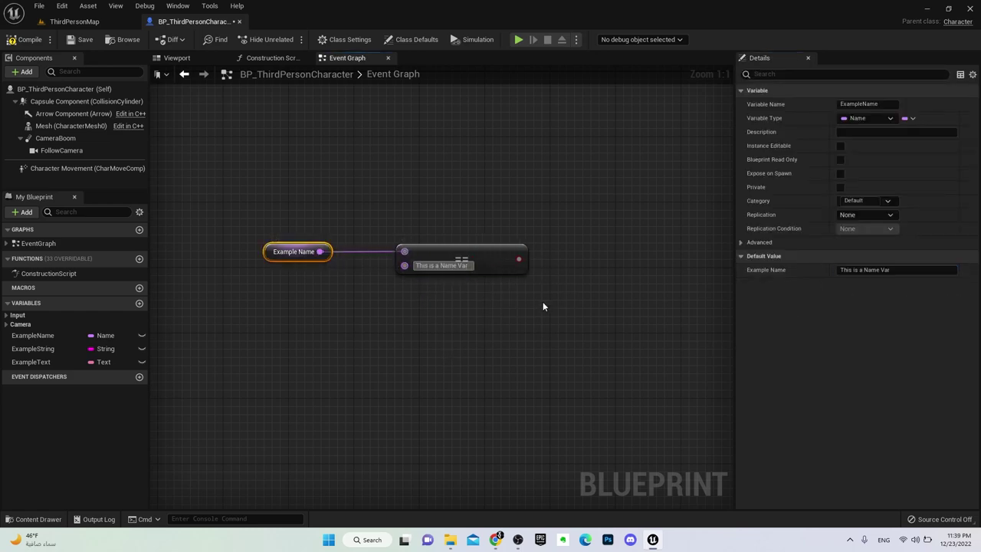
{"action": "left_click", "coordinate": [543, 306]}
Change the comparison value to 'sssssss', then delete the Equal node
{"action": "left_click_drag", "start_coordinate": [519, 259], "coordinate": [633, 227]}
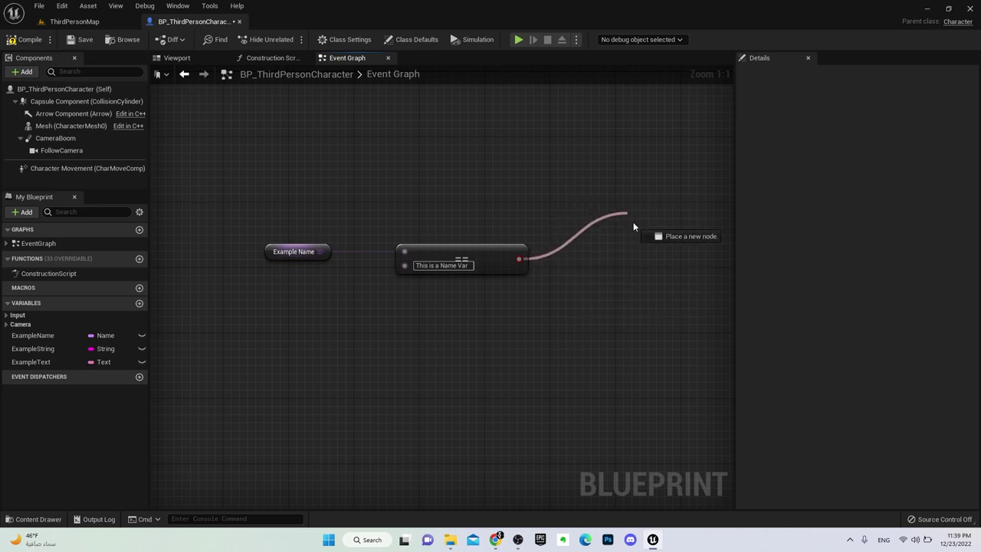
{"action": "mouse_move", "coordinate": [633, 227]}
{"action": "left_mouse_down"}
{"action": "mouse_move", "coordinate": [566, 253]}
{"action": "mouse_move", "coordinate": [575, 222]}
{"action": "left_mouse_up"}
{"action": "key", "text": "Escape"}
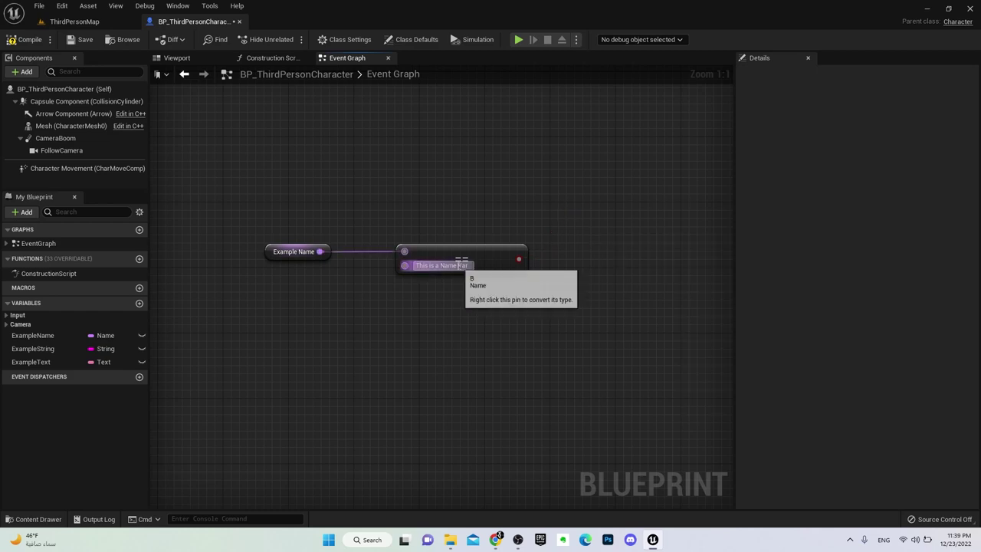
{"action": "left_click", "coordinate": [454, 267]}
{"action": "type", "text": "sssssss"}
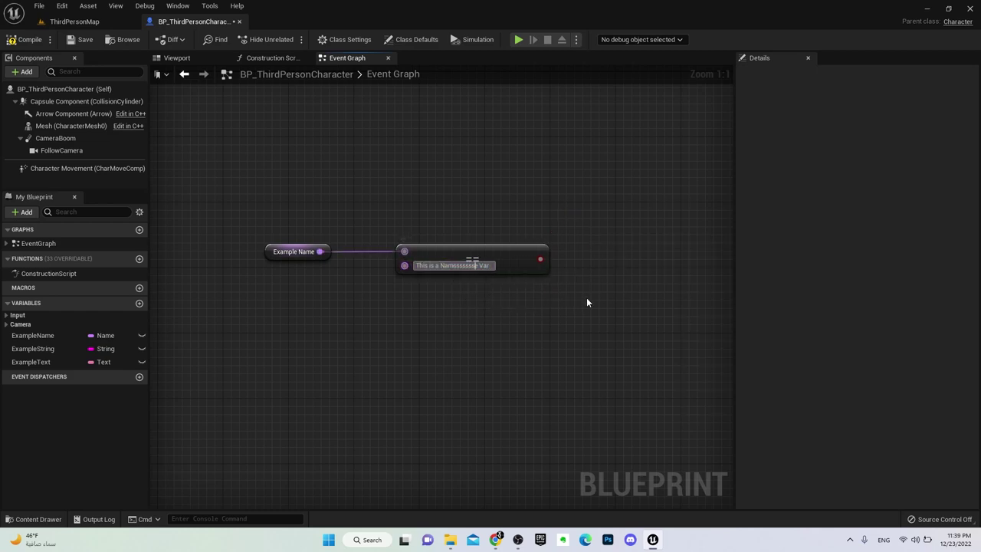
{"action": "mouse_move", "coordinate": [540, 258]}
{"action": "left_mouse_down"}
{"action": "mouse_move", "coordinate": [551, 273]}
{"action": "mouse_move", "coordinate": [650, 207]}
{"action": "left_mouse_up"}
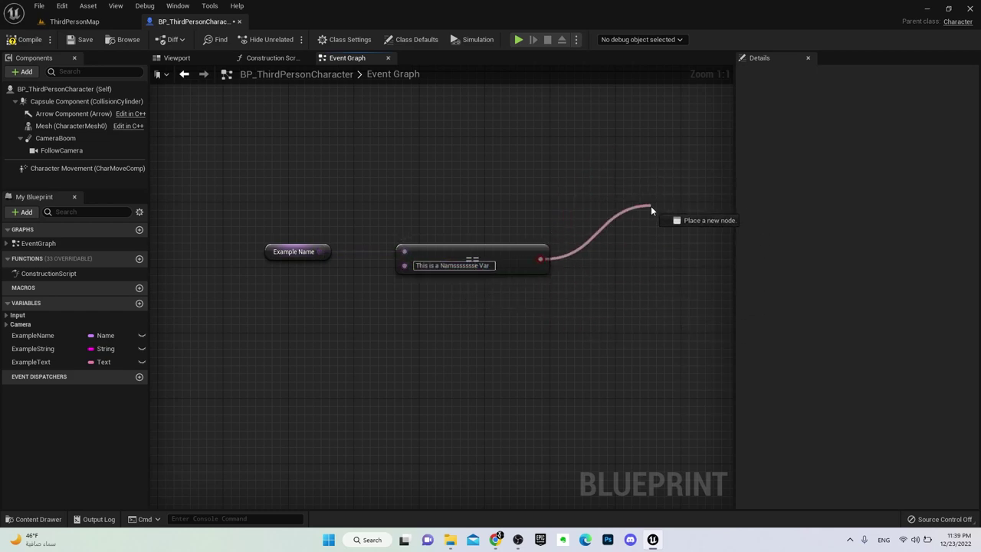
{"action": "left_click_drag", "start_coordinate": [372, 203], "coordinate": [590, 340]}
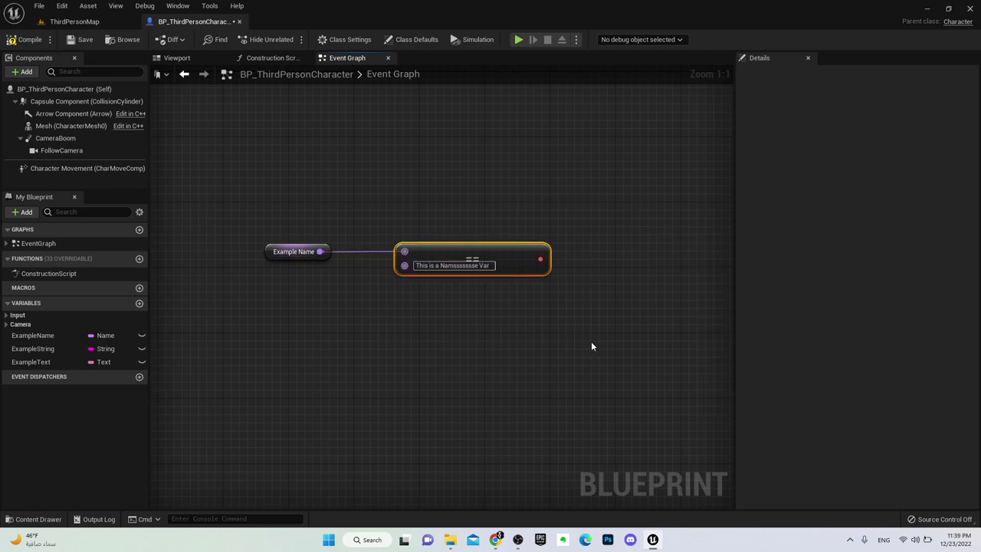
{"action": "key", "text": "Delete"}
{"action": "left_click_drag", "start_coordinate": [320, 251], "coordinate": [414, 259]}
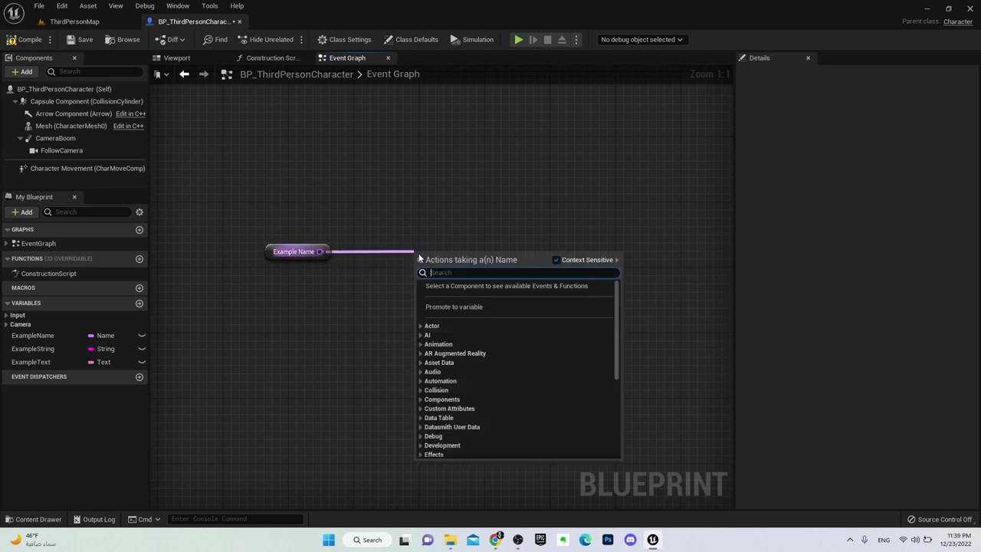
Place a Switch on Name node from Example Name with two case pins
{"action": "type", "text": "switch"}
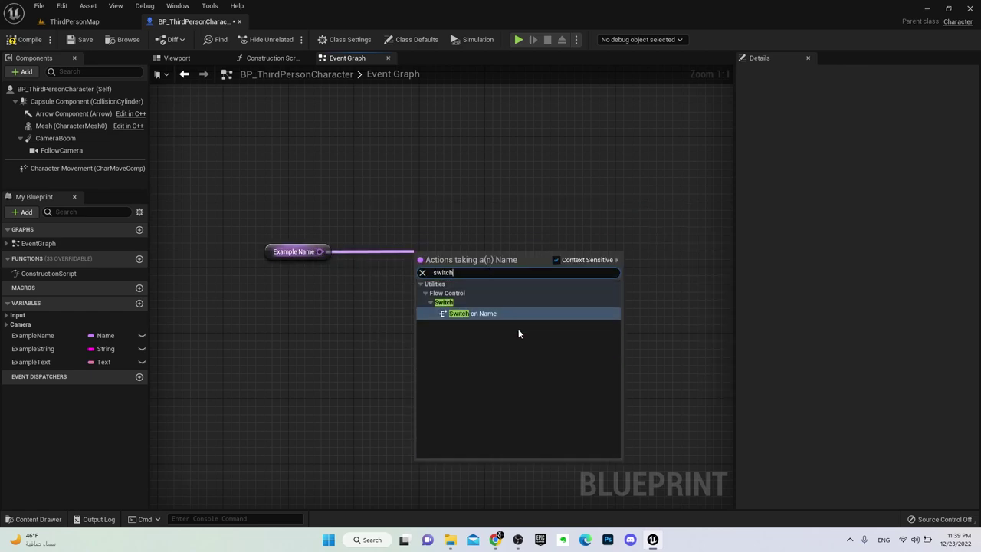
{"action": "key", "text": "Return"}
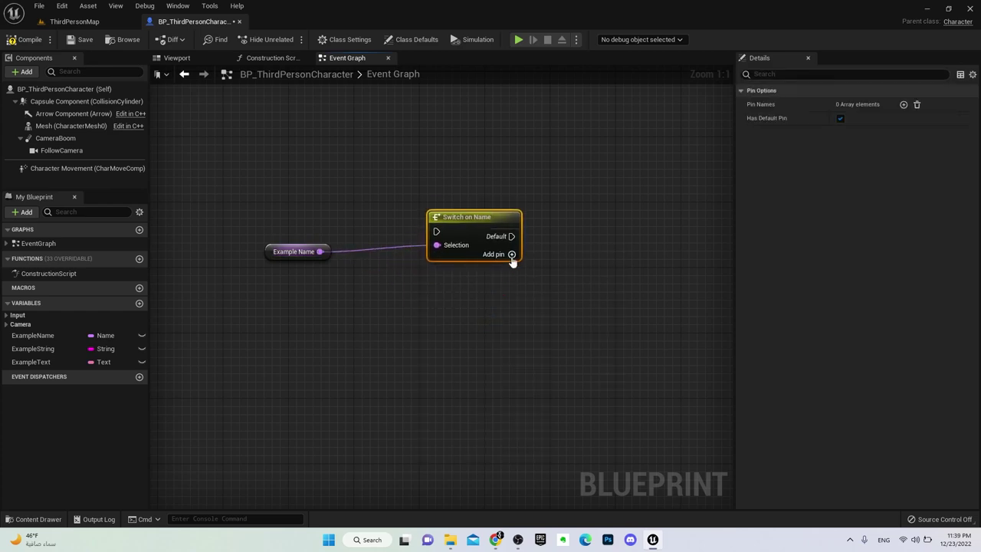
{"action": "left_click", "coordinate": [512, 254]}
{"action": "left_click", "coordinate": [512, 269]}
Set the first case name to 'This is a Name Var', copied from Example Name's default
{"action": "left_click", "coordinate": [290, 259]}
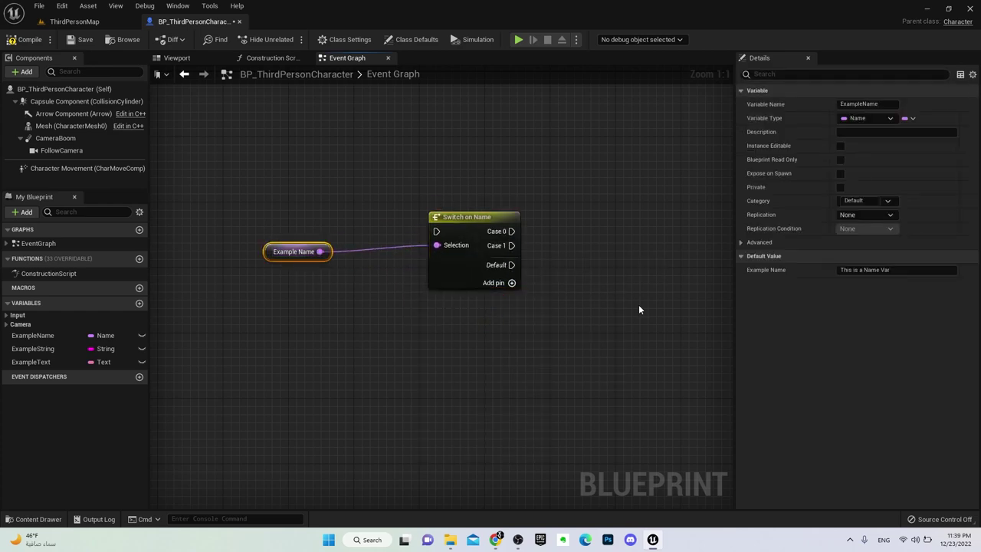
{"action": "left_click", "coordinate": [867, 270]}
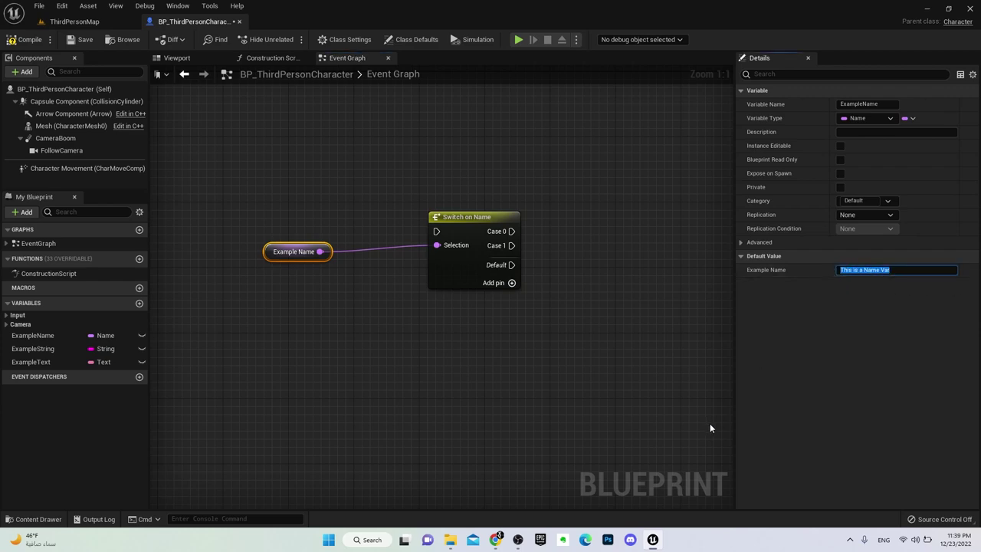
{"action": "left_click", "coordinate": [480, 233]}
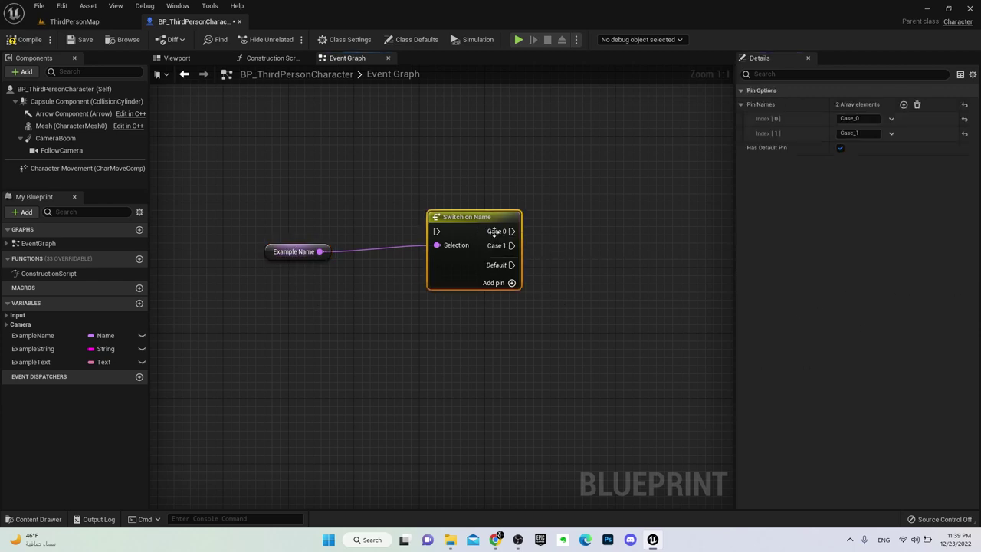
{"action": "left_click", "coordinate": [862, 118]}
{"action": "key", "text": "ctrl+v"}
{"action": "left_click", "coordinate": [613, 271]}
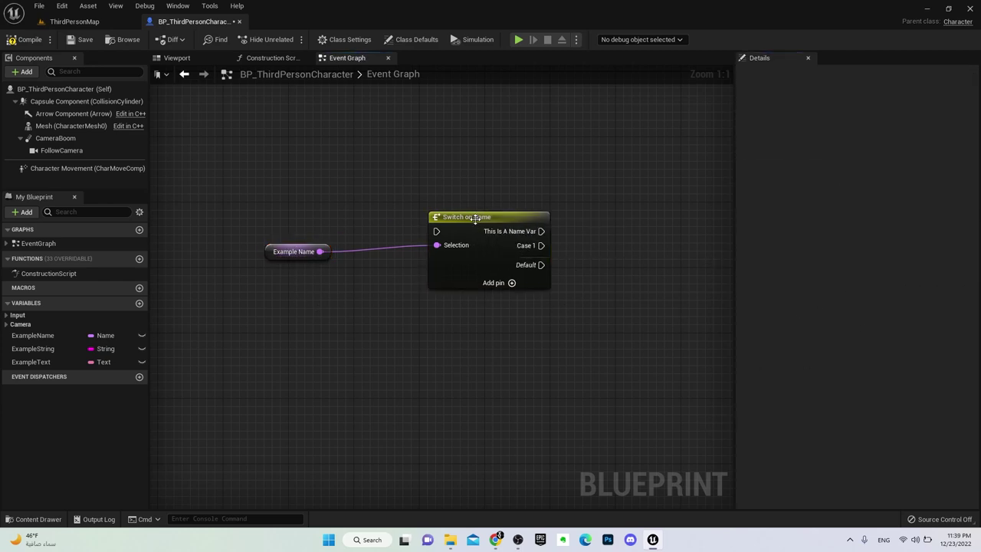
Try wires from the case and Default outputs, then delete both nodes
{"action": "left_click_drag", "start_coordinate": [541, 231], "coordinate": [607, 221]}
{"action": "left_click_drag", "start_coordinate": [606, 304], "coordinate": [600, 285]}
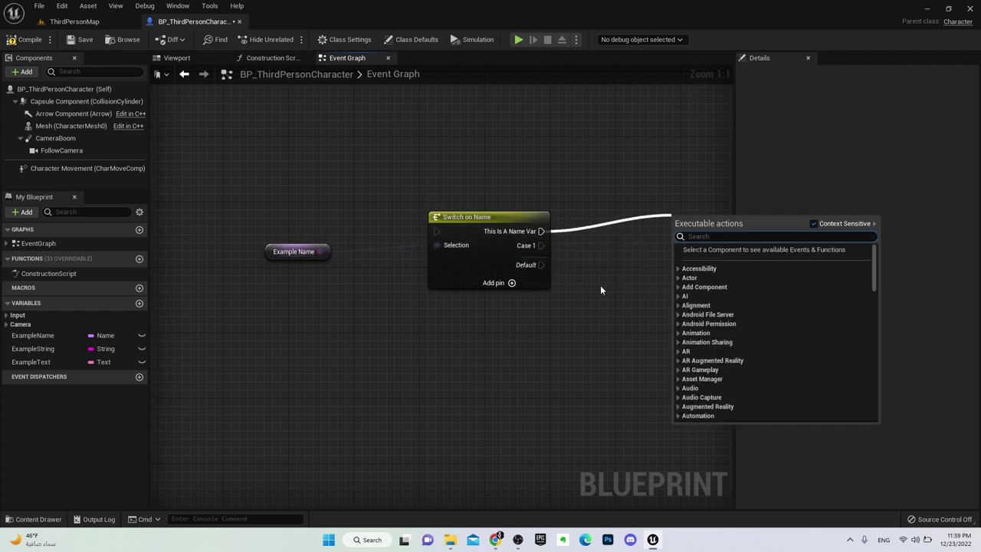
{"action": "key", "text": "Escape"}
{"action": "left_click_drag", "start_coordinate": [542, 265], "coordinate": [617, 267]}
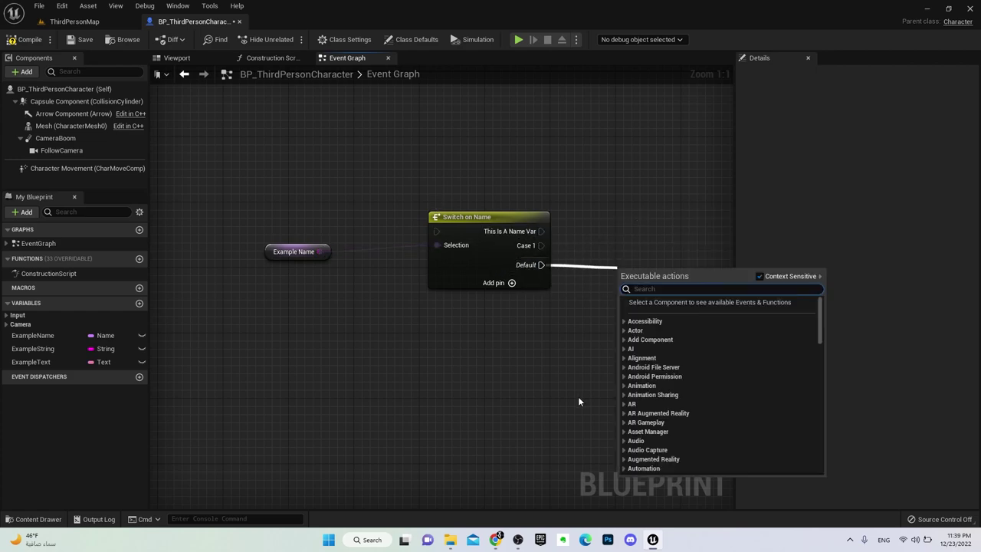
{"action": "key", "text": "Escape"}
{"action": "left_click_drag", "start_coordinate": [435, 310], "coordinate": [275, 171]}
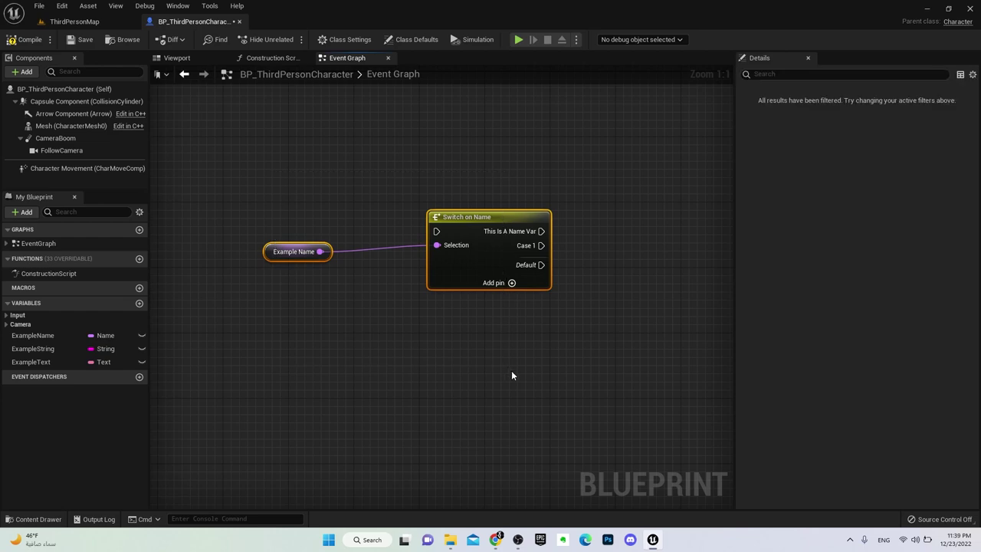
{"action": "key", "text": "Delete"}
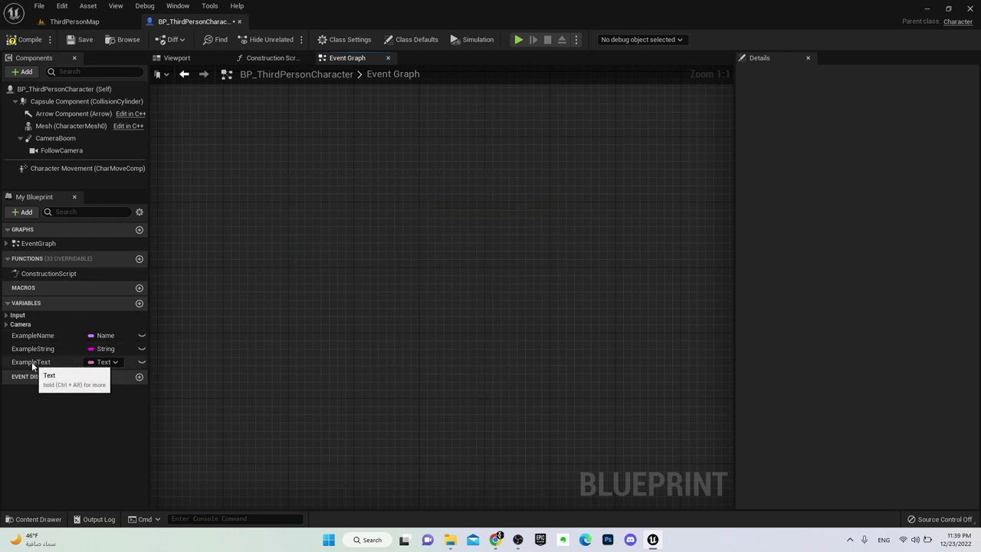
Place an Example Text getter, add a trial Equal node, then delete it
{"action": "mouse_move", "coordinate": [31, 367]}
{"action": "left_mouse_down"}
{"action": "mouse_move", "coordinate": [293, 193]}
{"action": "mouse_move", "coordinate": [428, 206]}
{"action": "left_mouse_up"}
{"action": "left_click", "coordinate": [328, 210]}
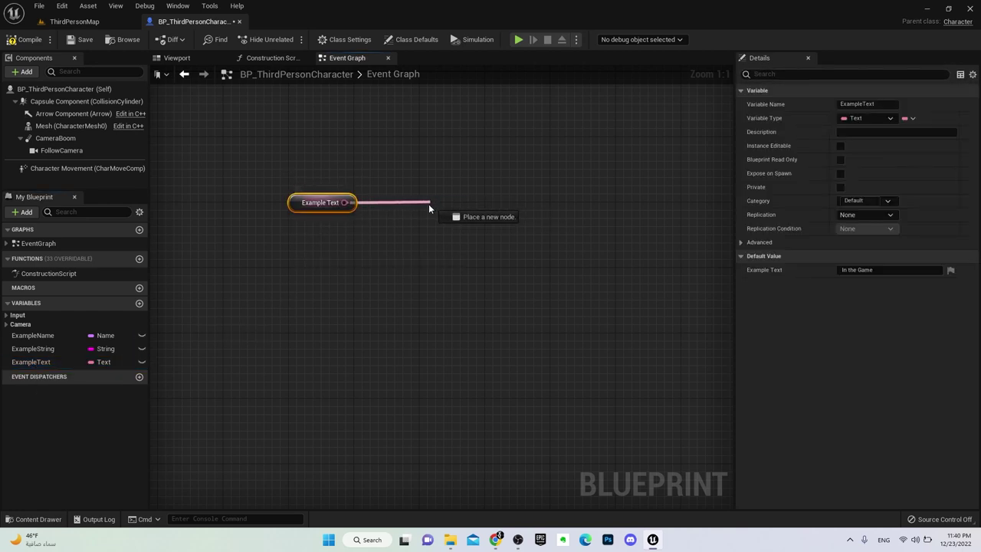
{"action": "left_click_drag", "start_coordinate": [345, 202], "coordinate": [417, 213]}
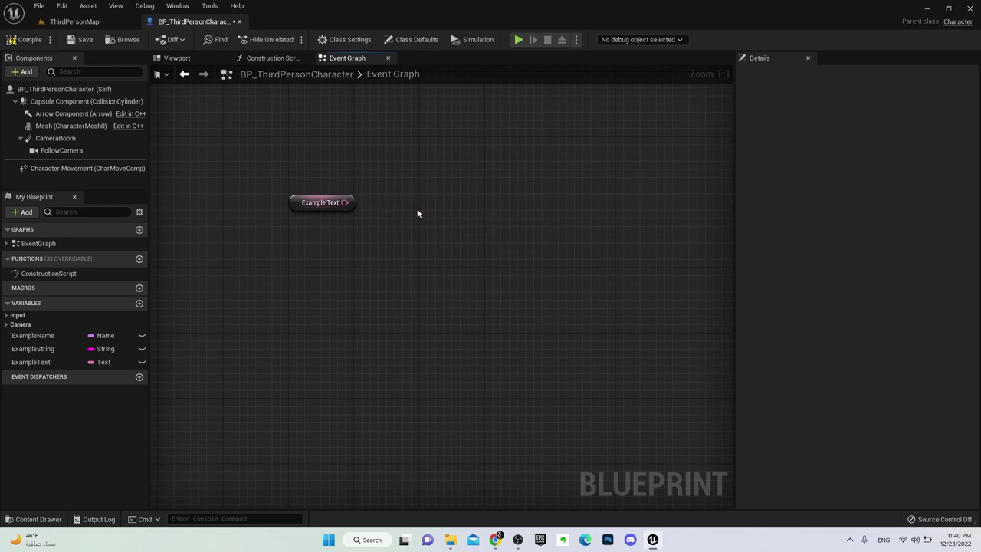
{"action": "left_click_drag", "start_coordinate": [346, 202], "coordinate": [398, 199]}
{"action": "type", "text": "=="}
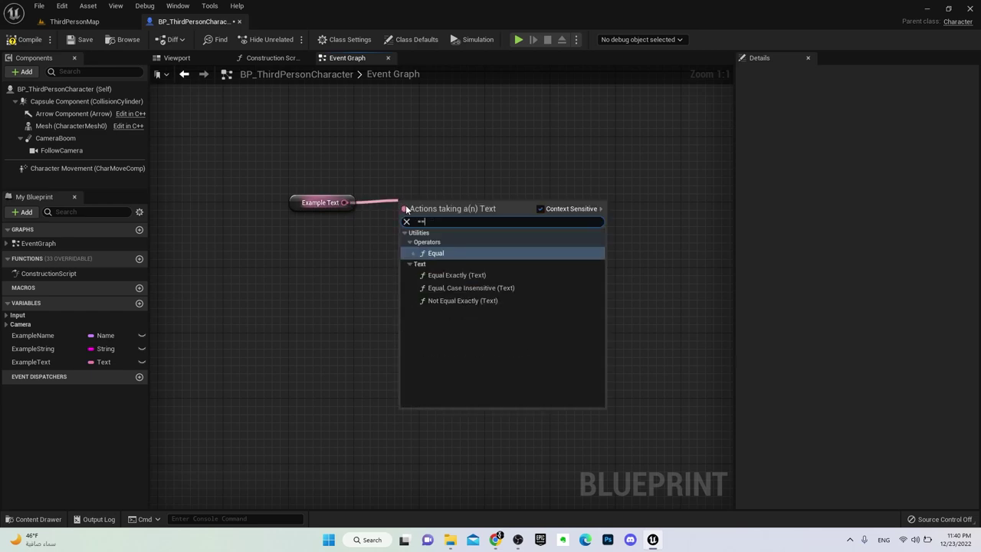
{"action": "left_click", "coordinate": [436, 253]}
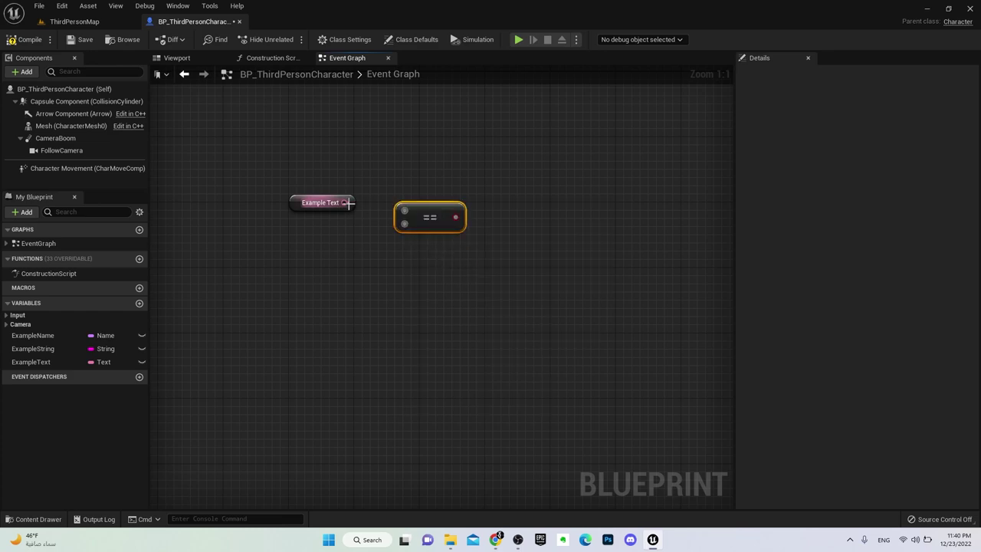
{"action": "left_click", "coordinate": [405, 188]}
{"action": "key", "text": "Delete"}
Add Equal Exactly (Text) and Equal (Text) nodes from Example Text, default 'In the Game'
{"action": "left_click_drag", "start_coordinate": [345, 203], "coordinate": [446, 200]}
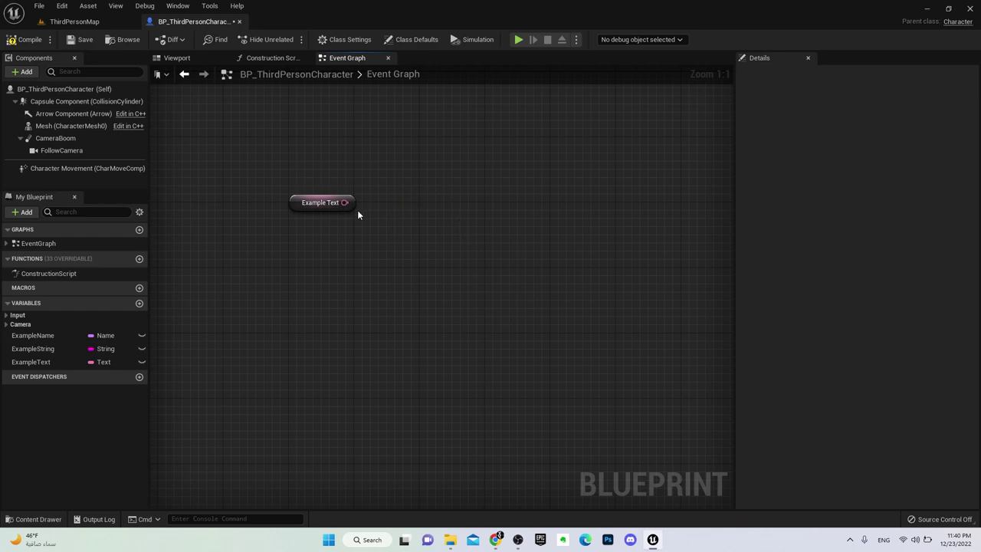
{"action": "left_click_drag", "start_coordinate": [344, 202], "coordinate": [454, 201]}
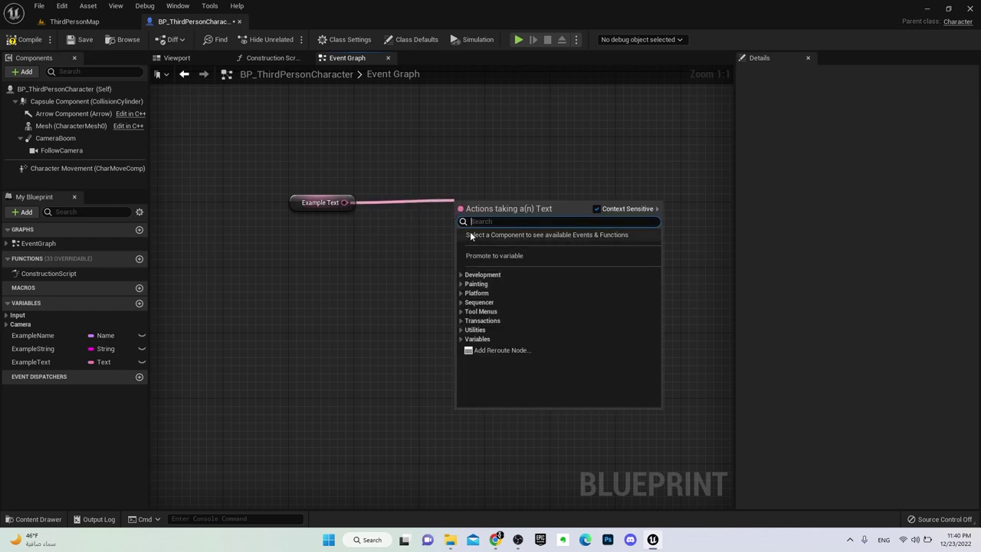
{"action": "type", "text": "=="}
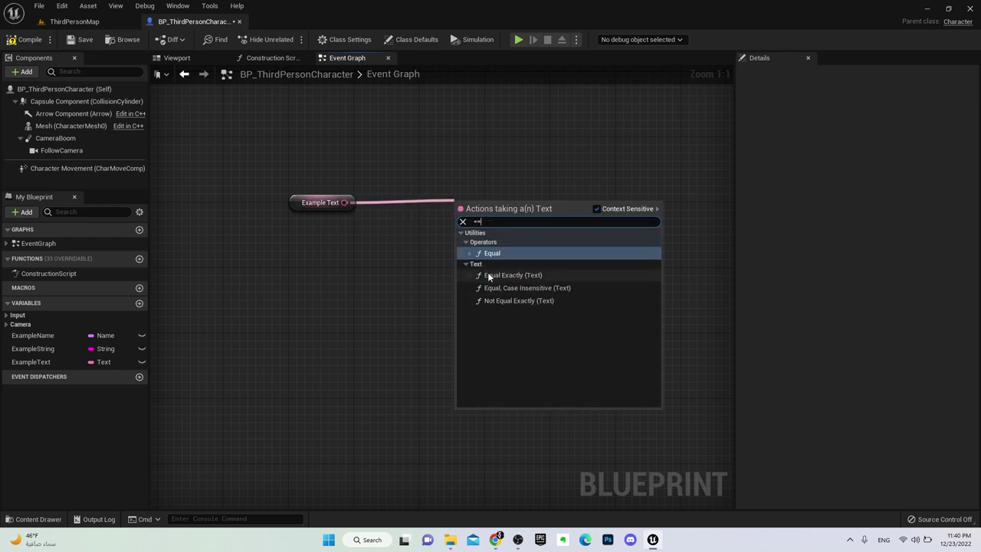
{"action": "left_click", "coordinate": [498, 274]}
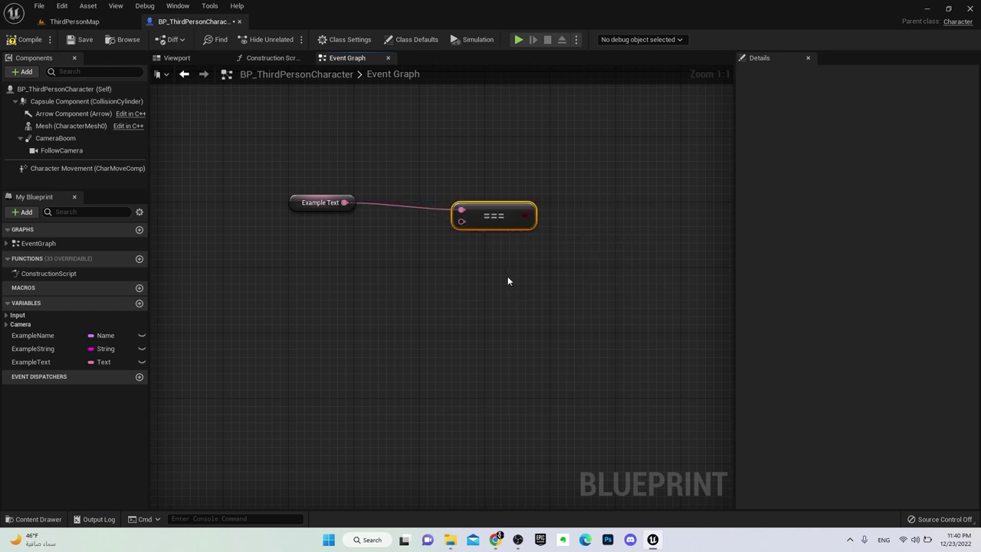
{"action": "left_click", "coordinate": [325, 203]}
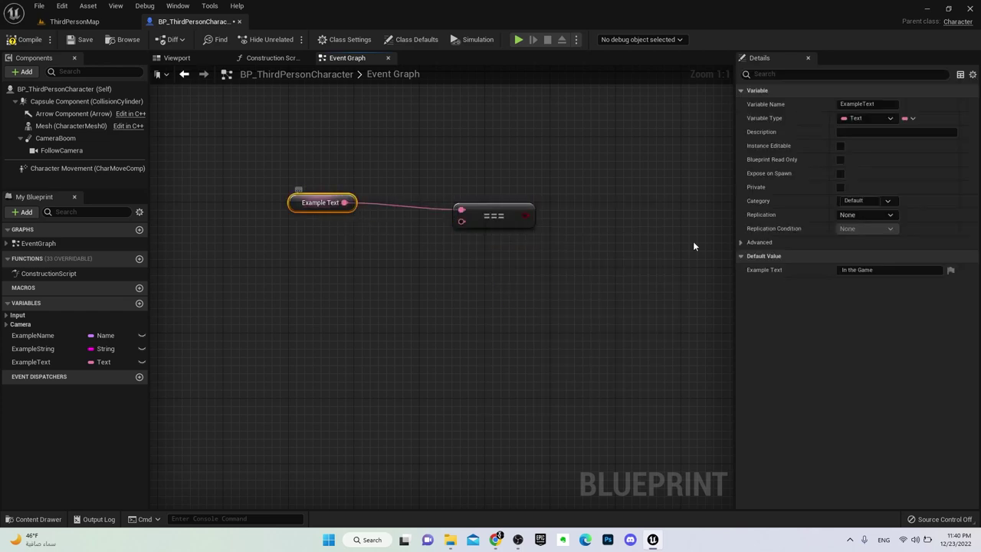
{"action": "left_click", "coordinate": [843, 270]}
{"action": "left_click_drag", "start_coordinate": [344, 202], "coordinate": [436, 271]}
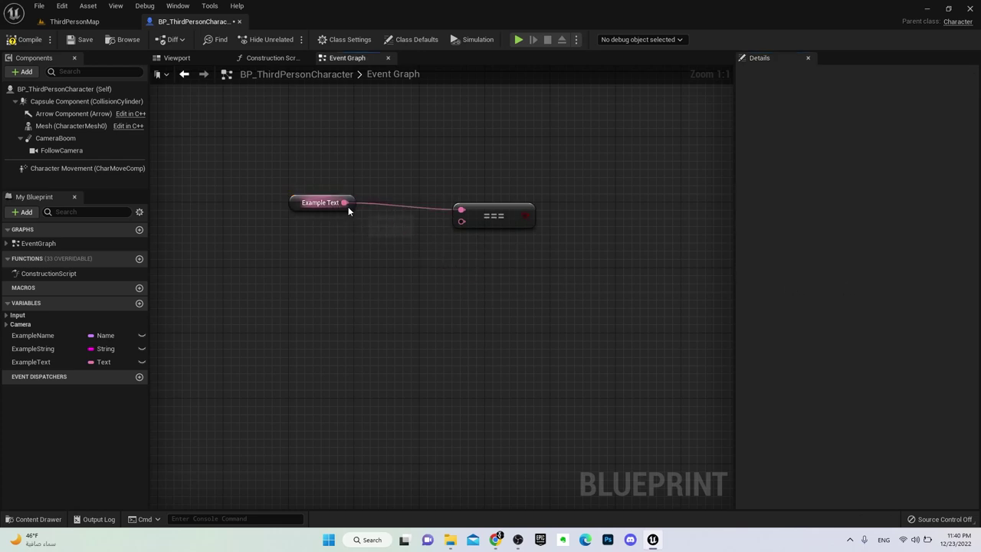
{"action": "left_click_drag", "start_coordinate": [344, 203], "coordinate": [442, 271]}
{"action": "type", "text": "=="}
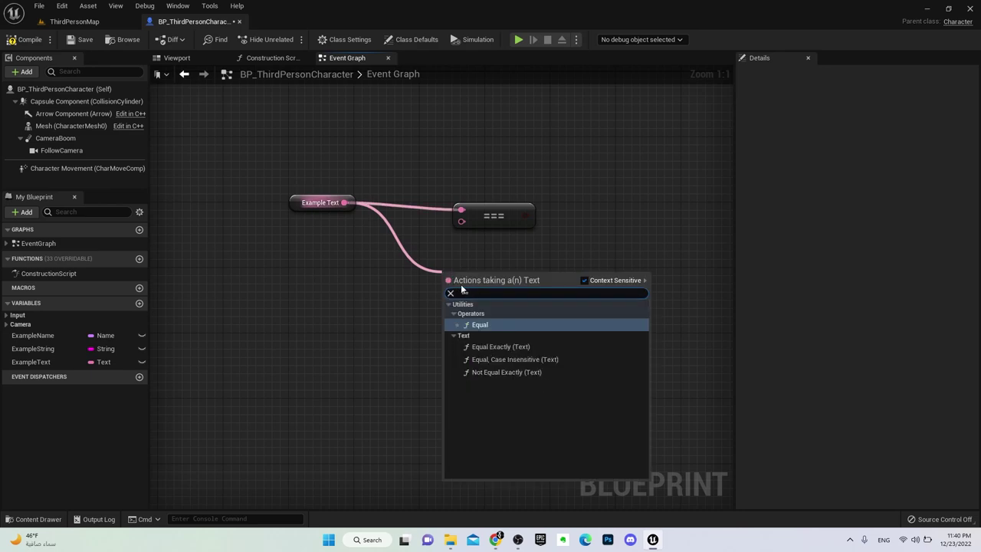
{"action": "left_click", "coordinate": [530, 361]}
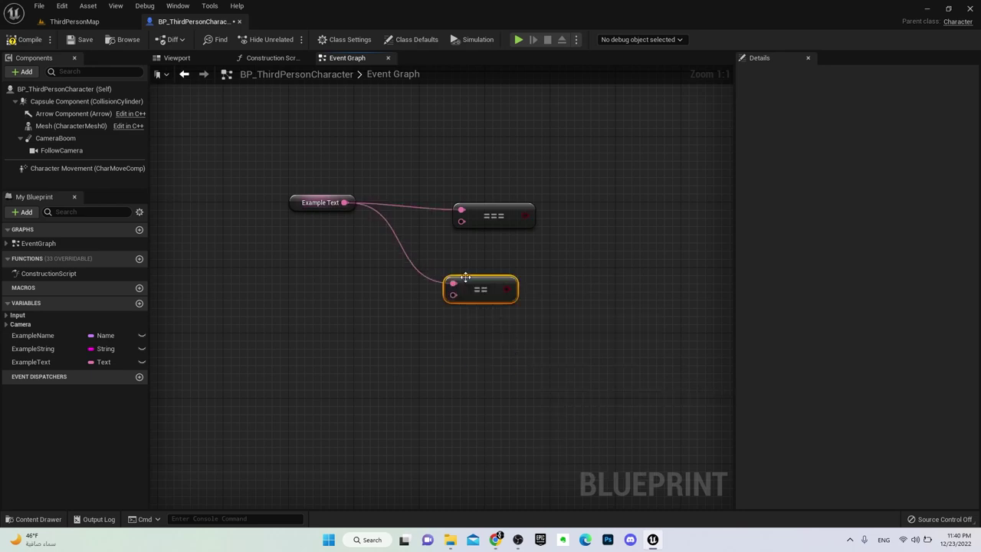
Try connections on the == node, then delete both the === and == nodes
{"action": "left_click", "coordinate": [316, 203]}
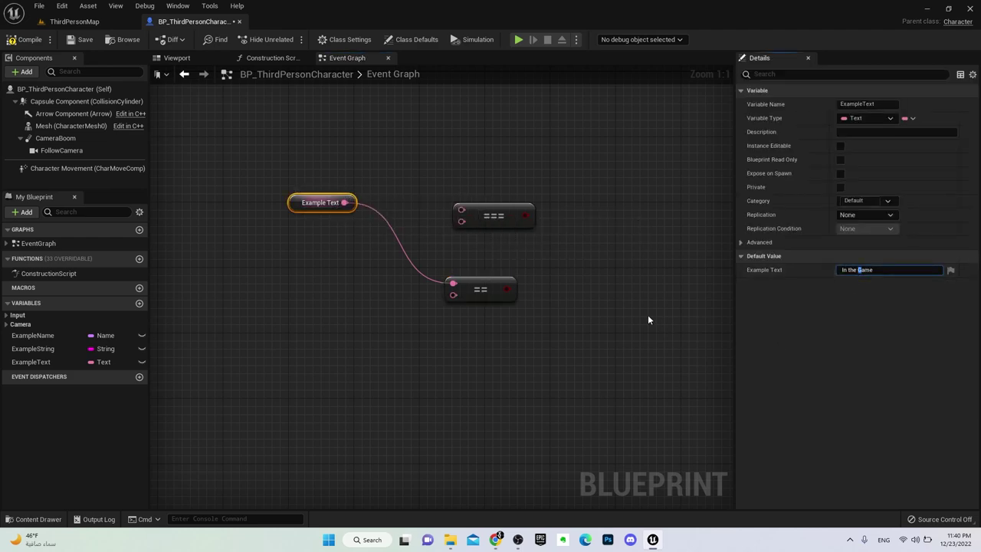
{"action": "left_click_drag", "start_coordinate": [453, 295], "coordinate": [394, 332]}
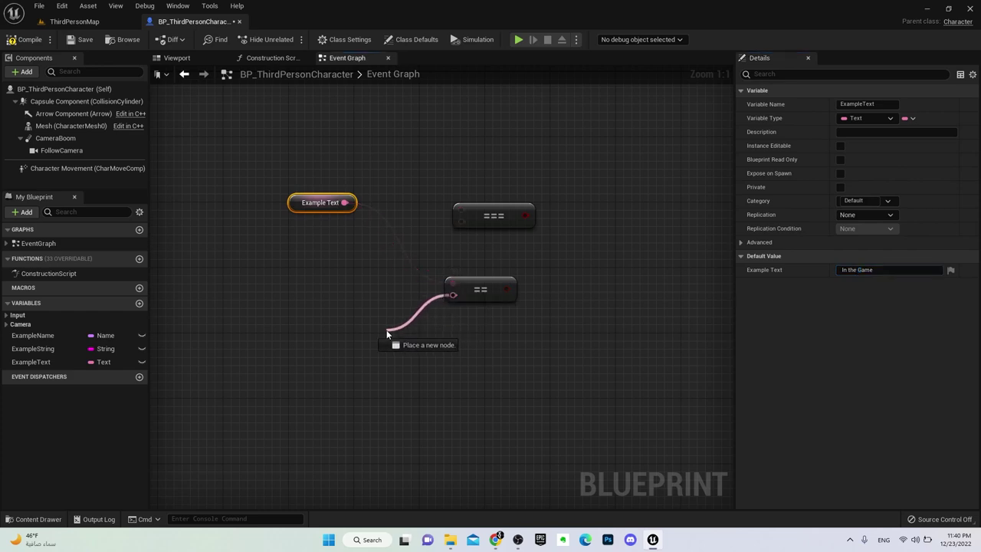
{"action": "left_click", "coordinate": [415, 374]}
{"action": "left_click_drag", "start_coordinate": [438, 204], "coordinate": [538, 333]}
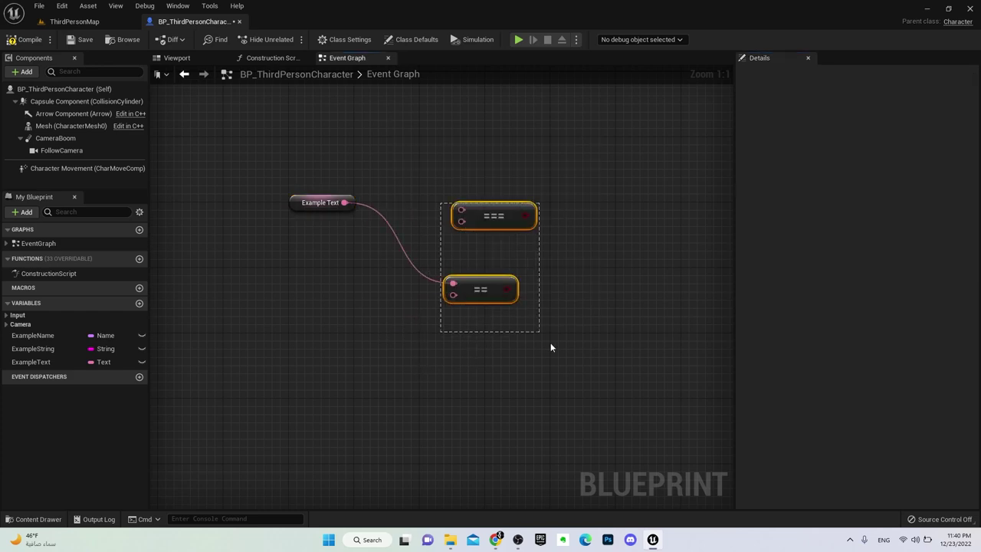
{"action": "left_click", "coordinate": [503, 321]}
{"action": "left_click_drag", "start_coordinate": [506, 294], "coordinate": [621, 230]}
{"action": "left_click_drag", "start_coordinate": [466, 145], "coordinate": [574, 326]}
{"action": "key", "text": "Delete"}
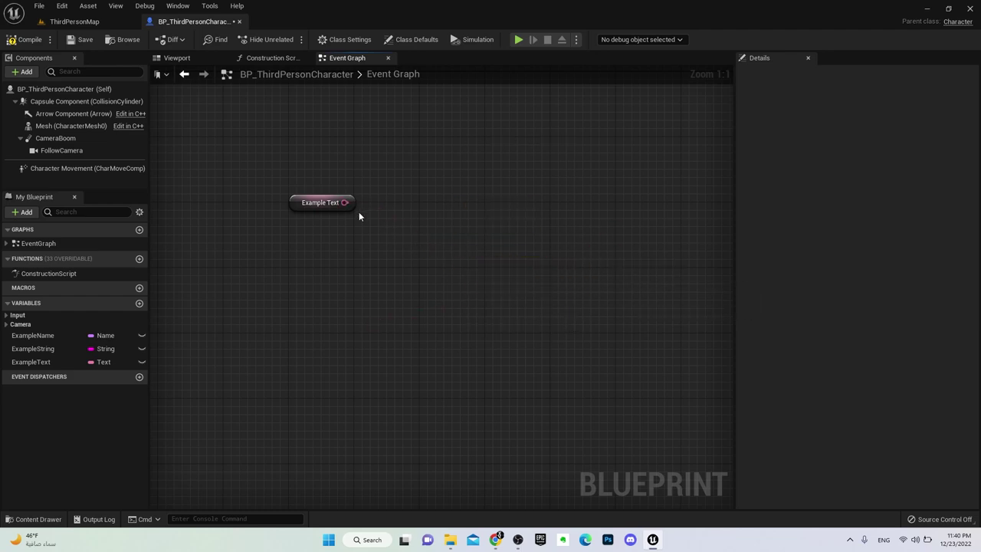
Add a Not Equal Exactly (Text) node from Example Text, test its pins, then delete it
{"action": "left_click_drag", "start_coordinate": [344, 203], "coordinate": [407, 234]}
{"action": "type", "text": "=="}
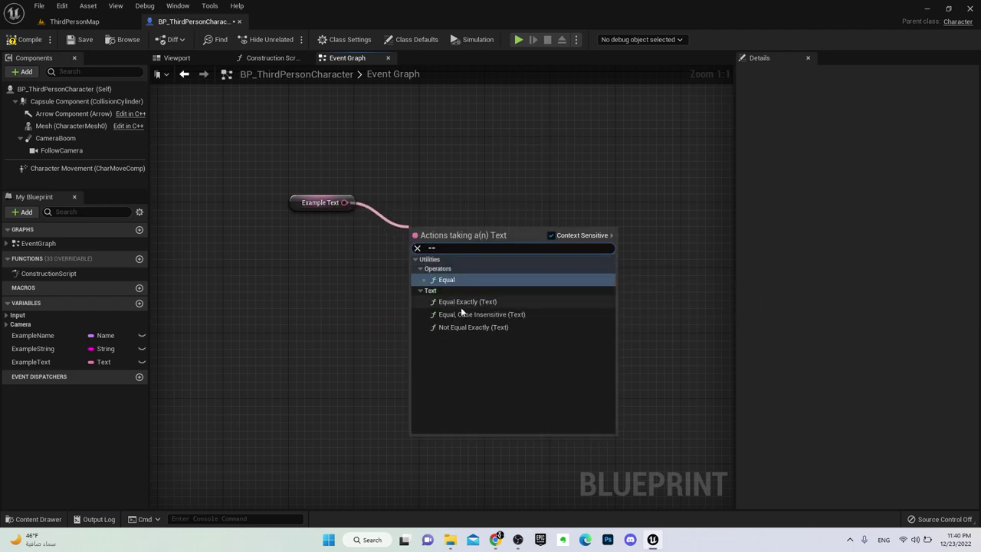
{"action": "left_click", "coordinate": [458, 327]}
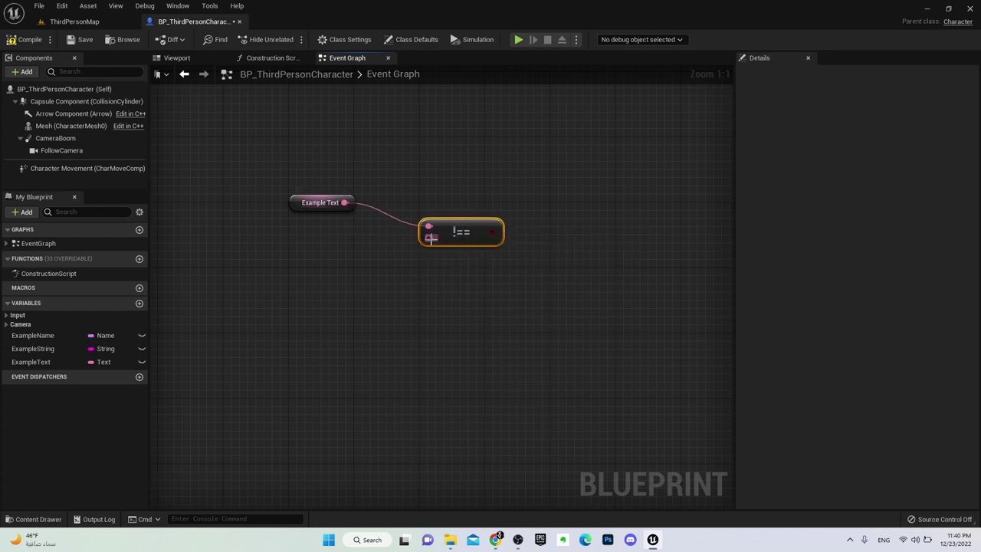
{"action": "left_click_drag", "start_coordinate": [429, 238], "coordinate": [362, 300]}
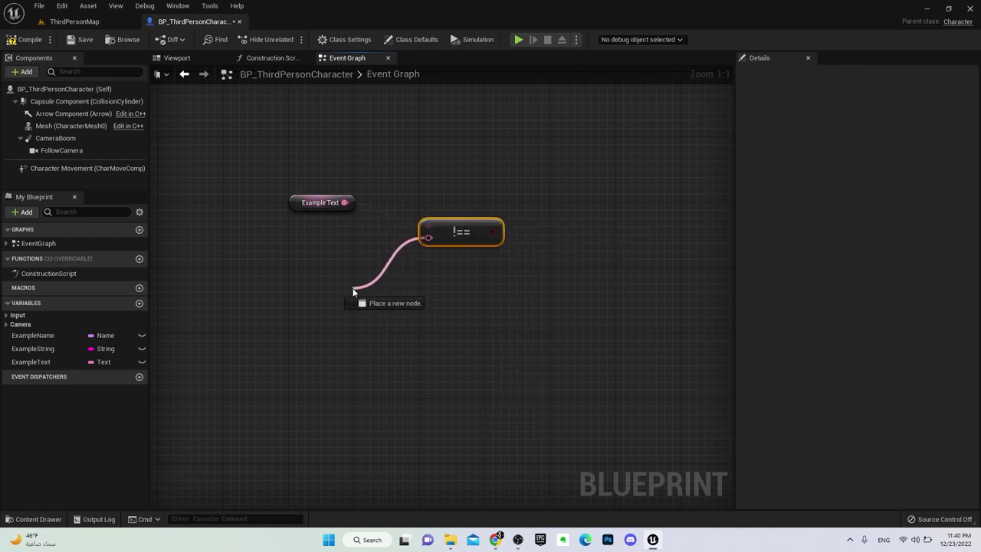
{"action": "left_click_drag", "start_coordinate": [365, 274], "coordinate": [357, 290]}
{"action": "left_click", "coordinate": [465, 285]}
{"action": "left_click_drag", "start_coordinate": [428, 226], "coordinate": [344, 203]}
{"action": "left_click", "coordinate": [316, 197]}
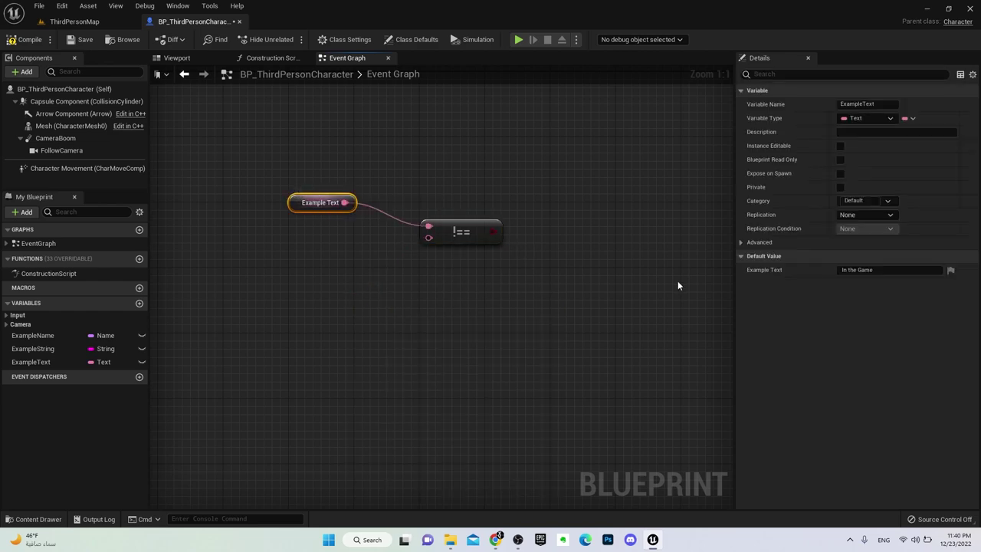
{"action": "left_click_drag", "start_coordinate": [492, 231], "coordinate": [634, 215]}
{"action": "left_click", "coordinate": [599, 319]}
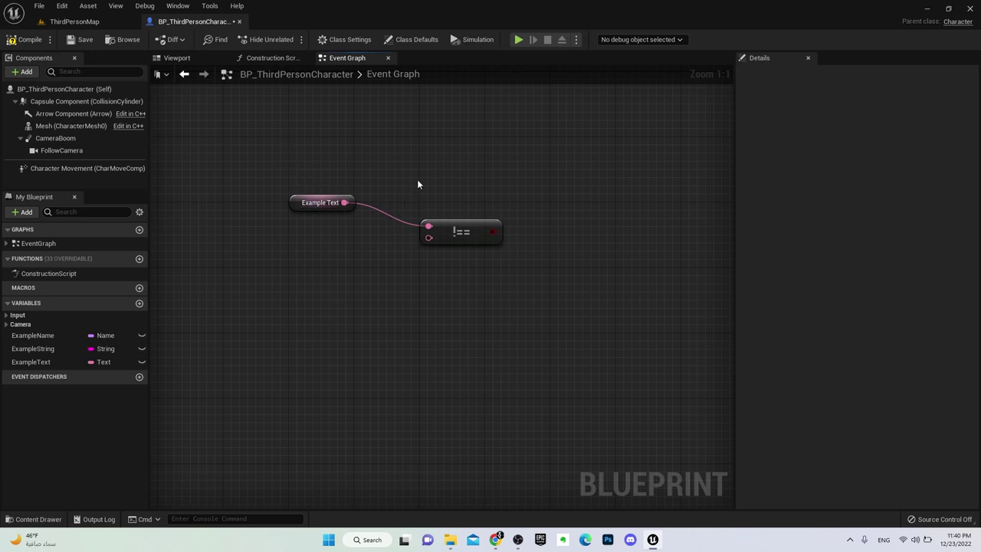
{"action": "left_click", "coordinate": [460, 231]}
{"action": "key", "text": "Delete"}
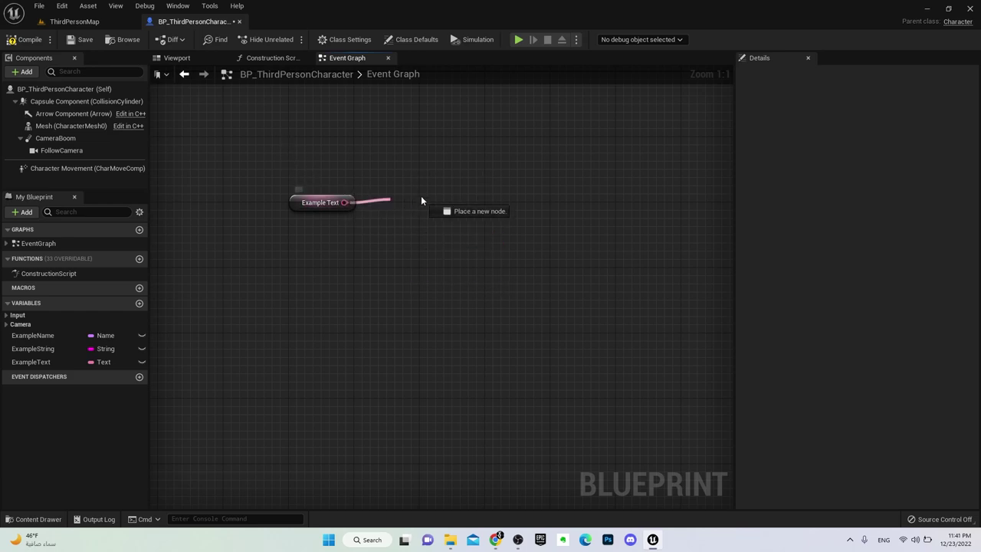
{"action": "left_click_drag", "start_coordinate": [349, 201], "coordinate": [466, 196]}
{"action": "type", "text": "app"}
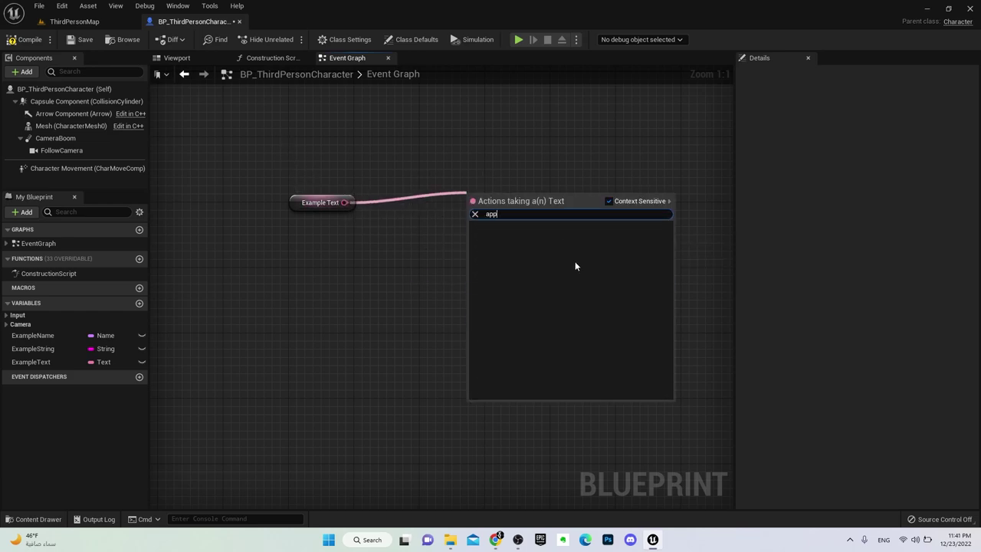
{"action": "left_click", "coordinate": [326, 308]}
{"action": "left_click_drag", "start_coordinate": [33, 349], "coordinate": [386, 309]}
{"action": "left_click", "coordinate": [280, 338]}
{"action": "type", "text": "app"}
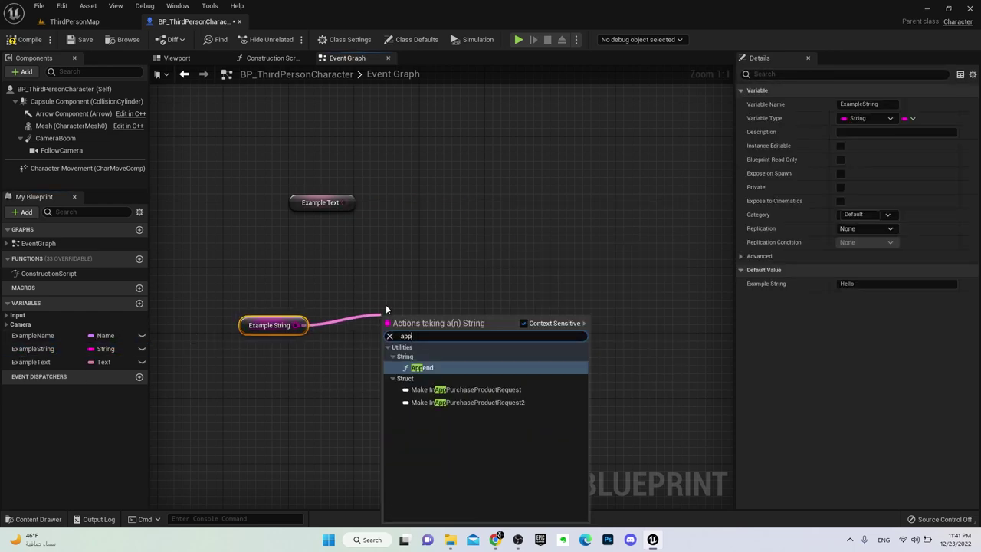
{"action": "key", "text": "Return"}
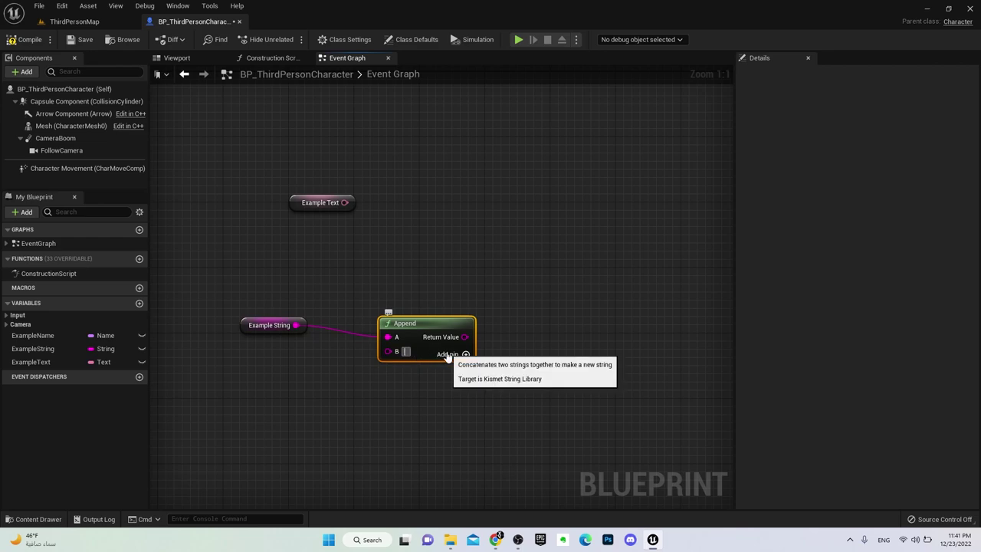
{"action": "type", "text": "world"}
{"action": "left_click", "coordinate": [345, 361]}
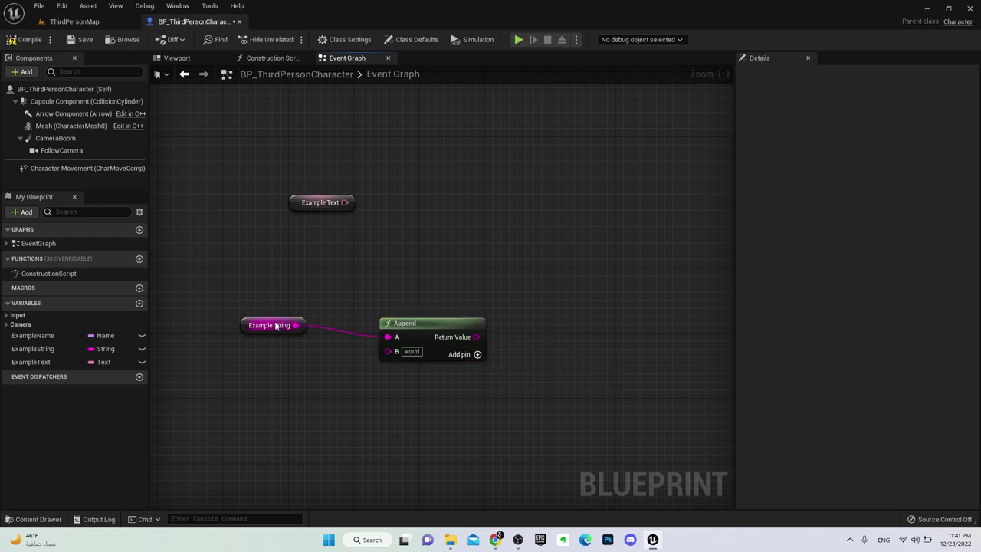
{"action": "left_click", "coordinate": [245, 328]}
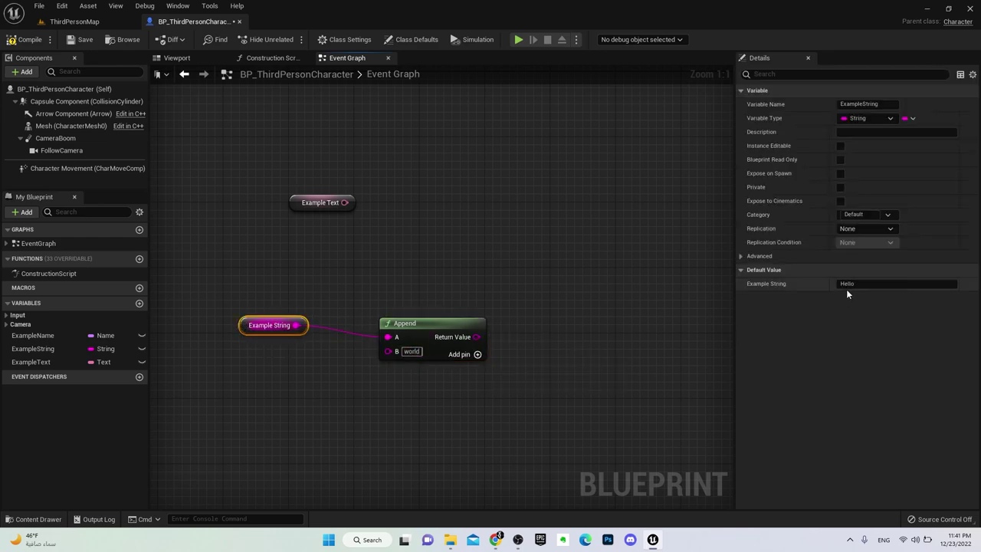
{"action": "left_click", "coordinate": [411, 309]}
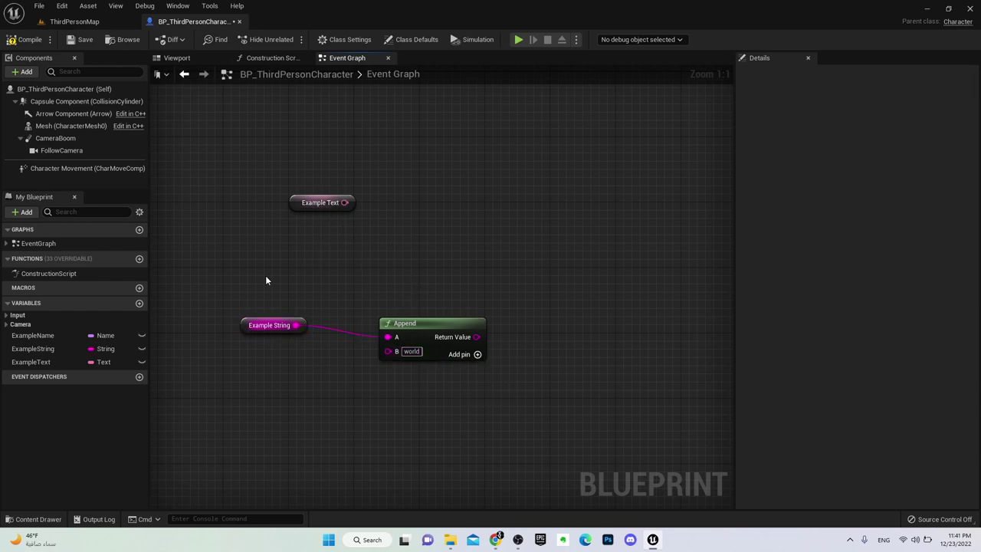
{"action": "left_click_drag", "start_coordinate": [266, 281], "coordinate": [474, 401]}
{"action": "key", "text": "Delete"}
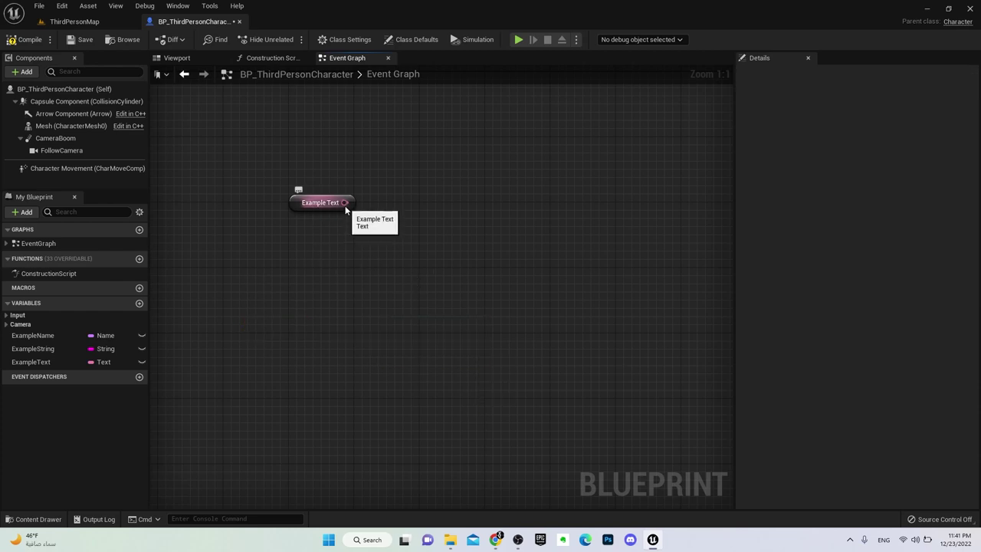
Add a Format Text node wired from Example Text's output
{"action": "left_click_drag", "start_coordinate": [344, 202], "coordinate": [429, 215]}
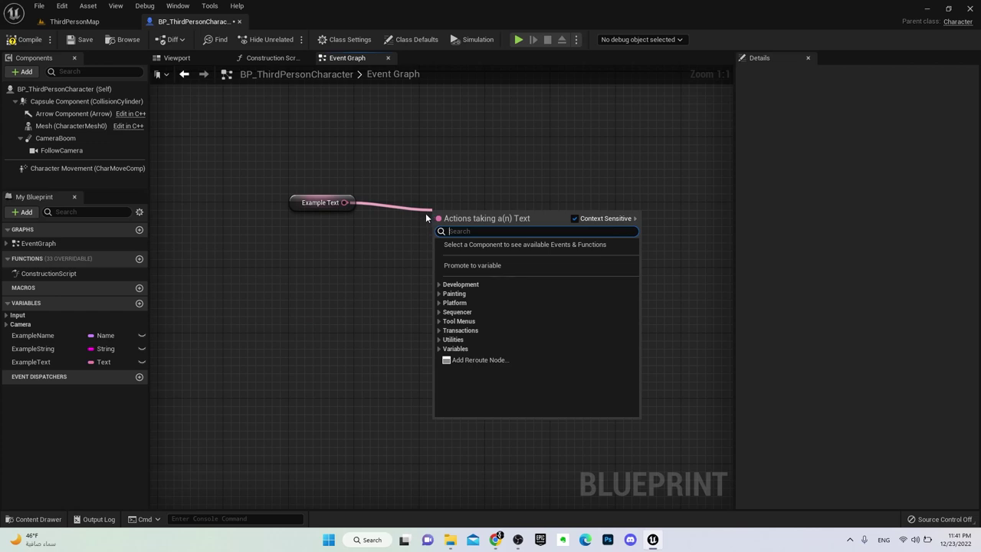
{"action": "type", "text": "format"}
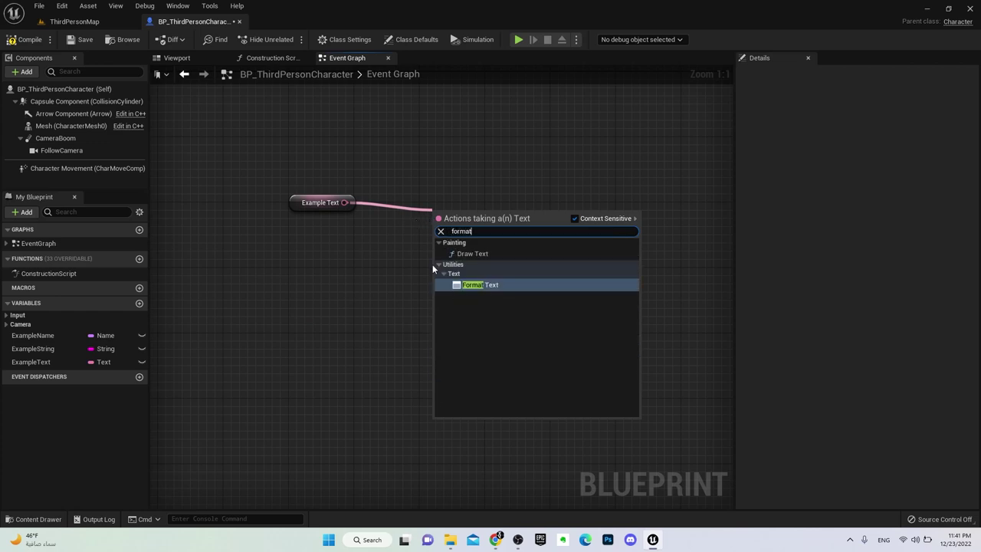
{"action": "left_click", "coordinate": [489, 289]}
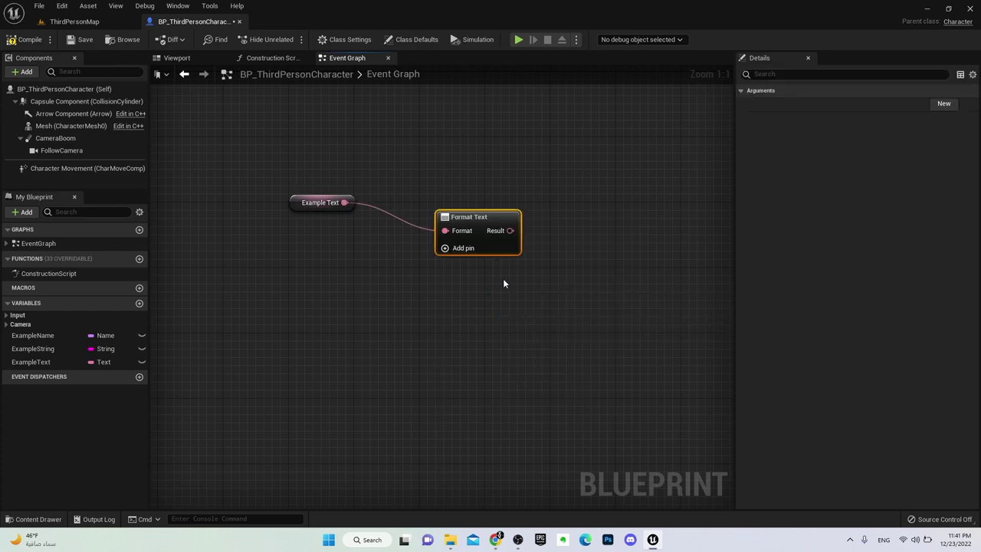
{"action": "left_click_drag", "start_coordinate": [474, 218], "coordinate": [474, 200]}
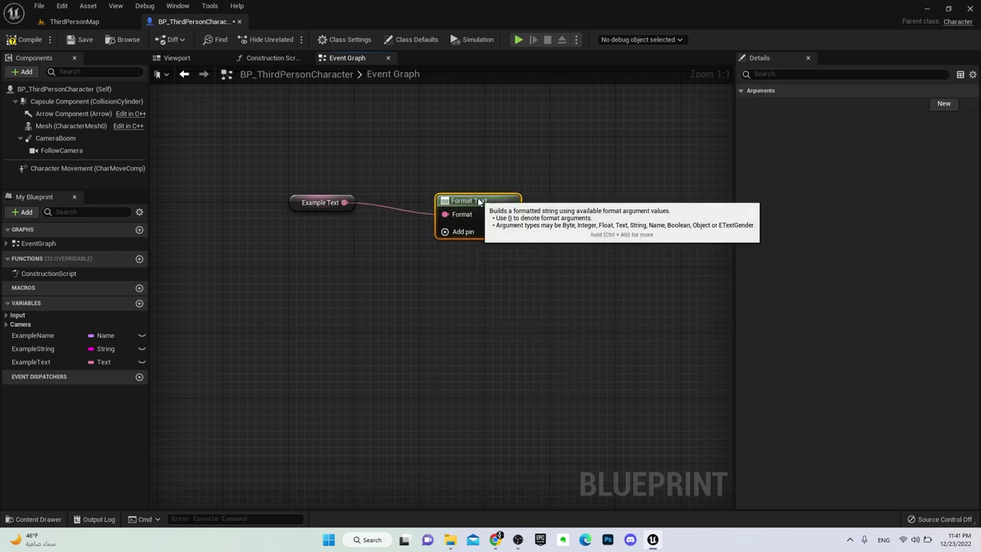
{"action": "left_click", "coordinate": [696, 131]}
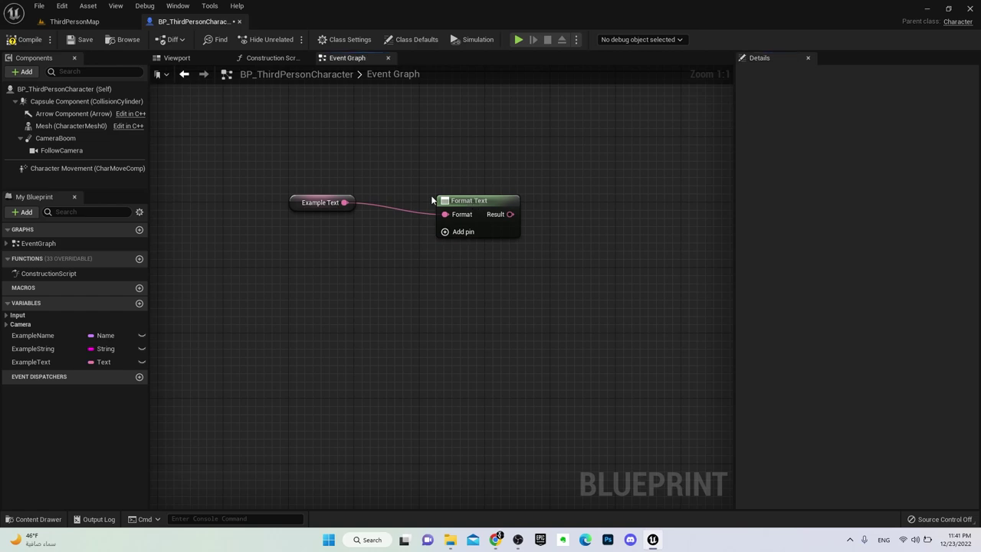
Add then remove a format argument, disconnect Example Text, and place it below-left of Format Text
{"action": "left_click", "coordinate": [465, 199]}
{"action": "left_click", "coordinate": [948, 105]}
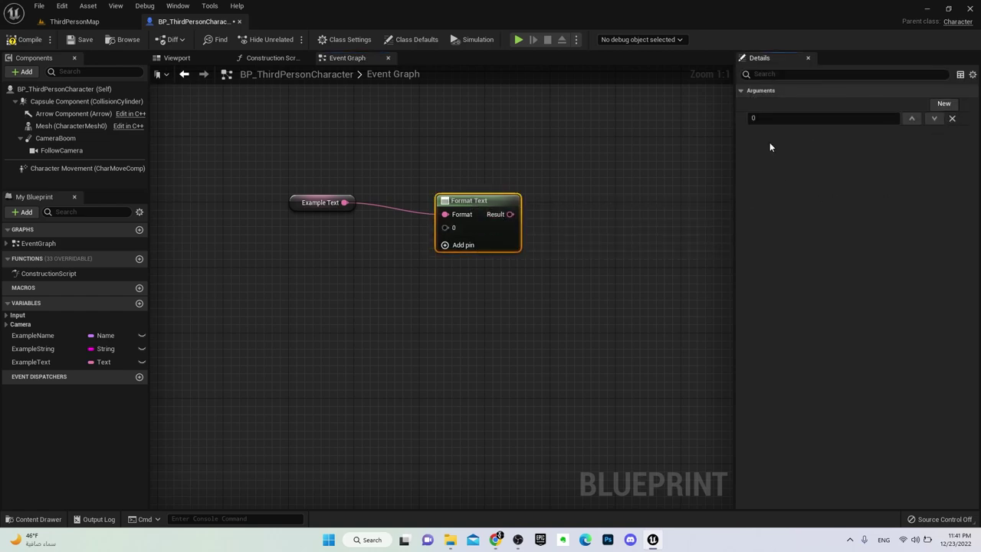
{"action": "left_click", "coordinate": [952, 119]}
{"action": "left_click", "coordinate": [446, 215], "text": "alt"}
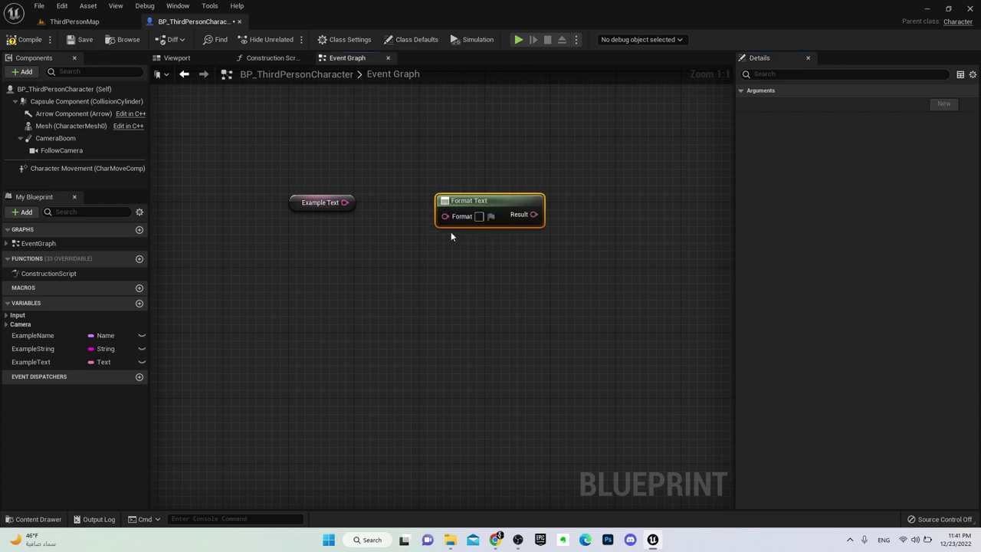
{"action": "left_click_drag", "start_coordinate": [446, 198], "coordinate": [421, 232]}
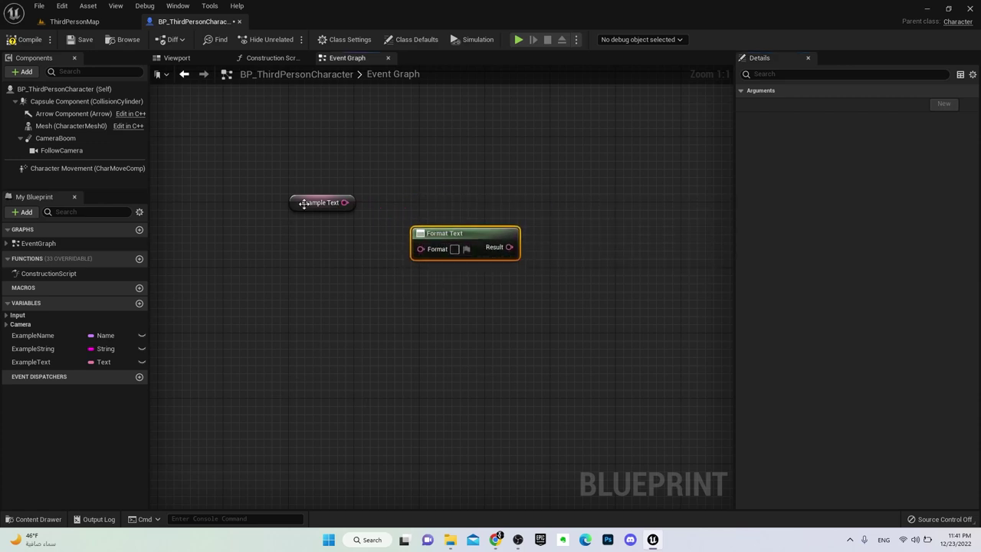
{"action": "left_click_drag", "start_coordinate": [300, 209], "coordinate": [294, 291]}
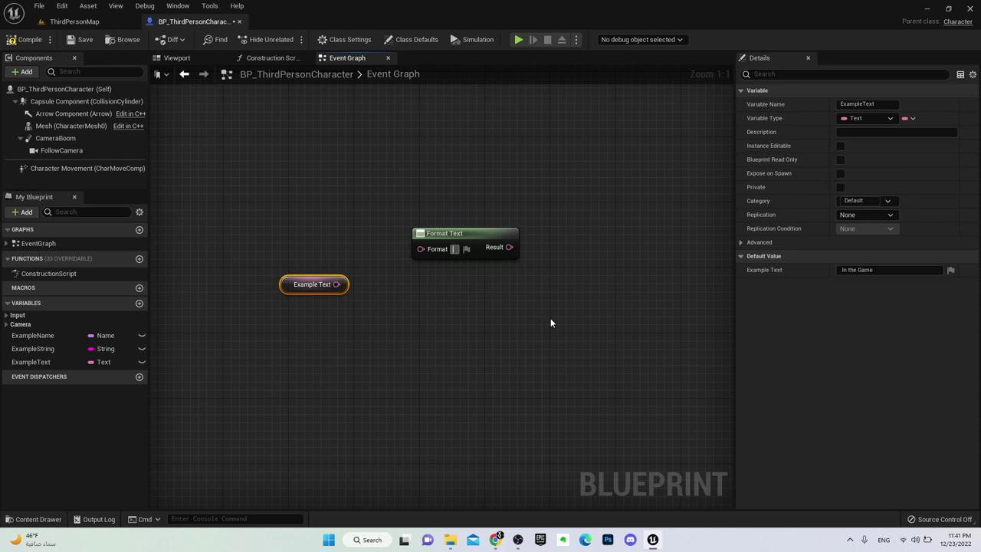
Replace the trial 'Hello' with 'This Item Name is' in the Format Text format field
{"action": "type", "text": "Hello"}
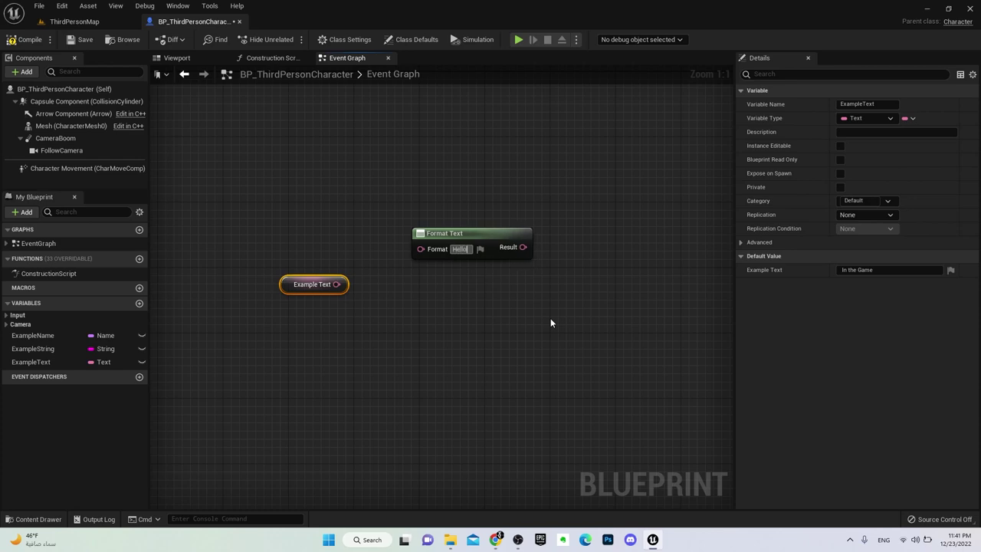
{"action": "key", "text": "BackSpace"}
{"action": "key", "text": "BackSpace"}
{"action": "key", "text": "BackSpace"}
{"action": "key", "text": "BackSpace"}
{"action": "key", "text": "BackSpace"}
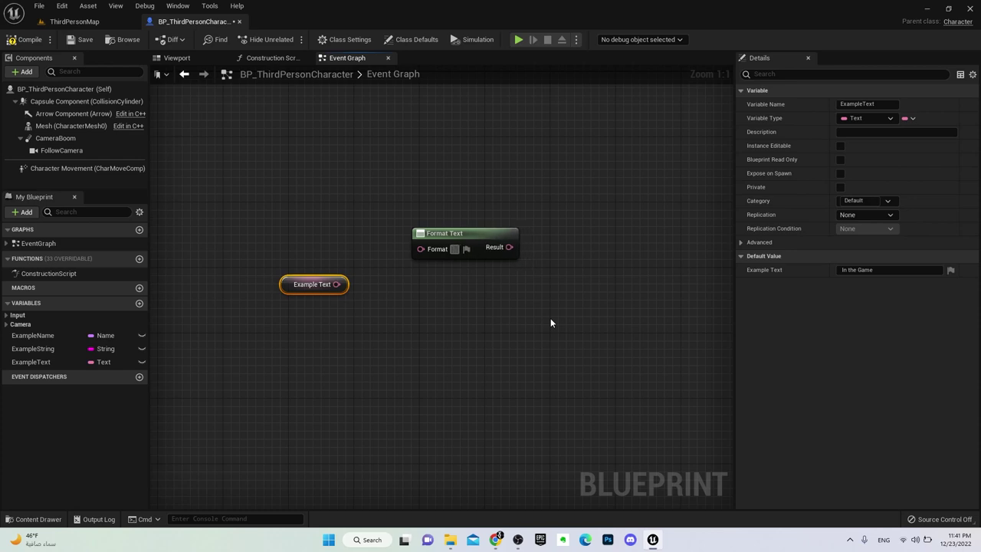
{"action": "type", "text": "This is"}
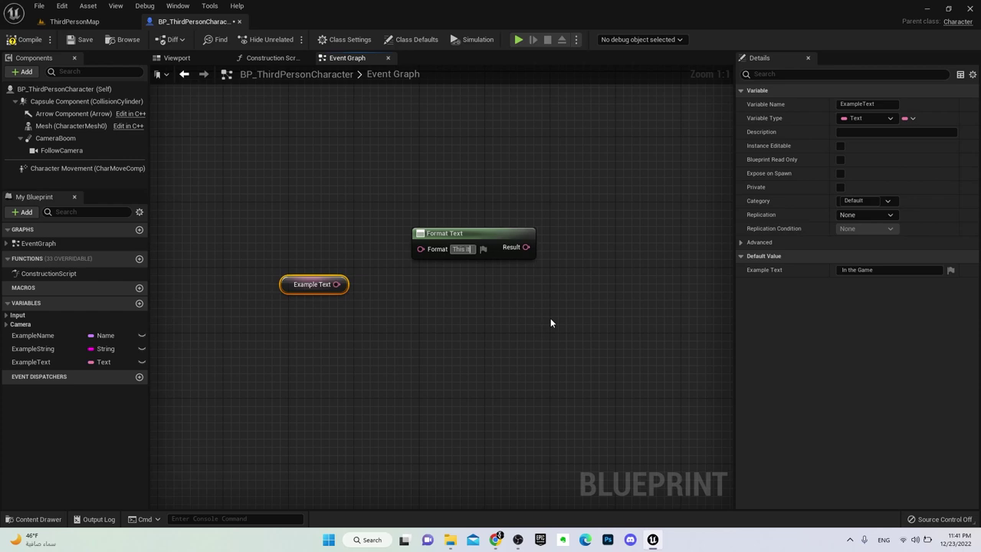
{"action": "type", "text": "tem"}
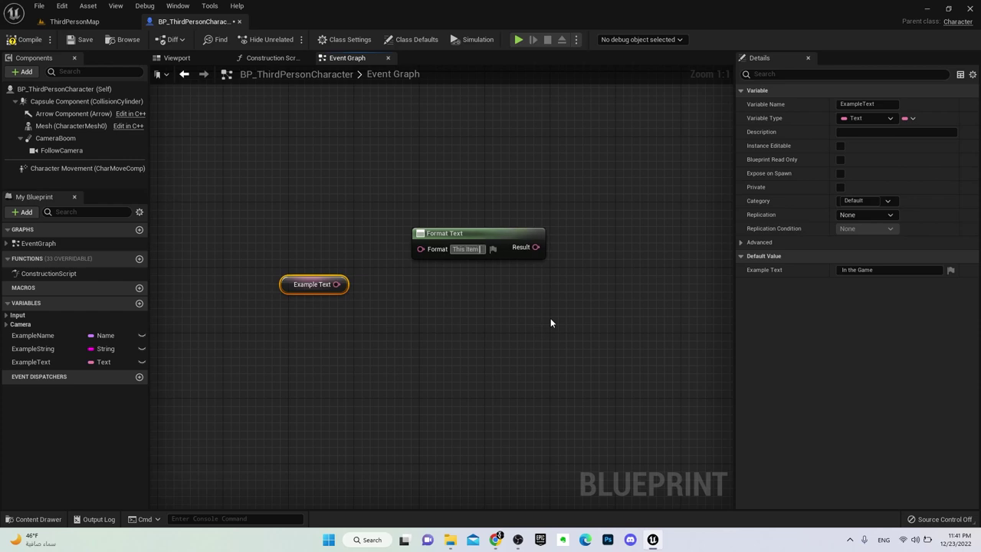
{"action": "type", "text": " Name "}
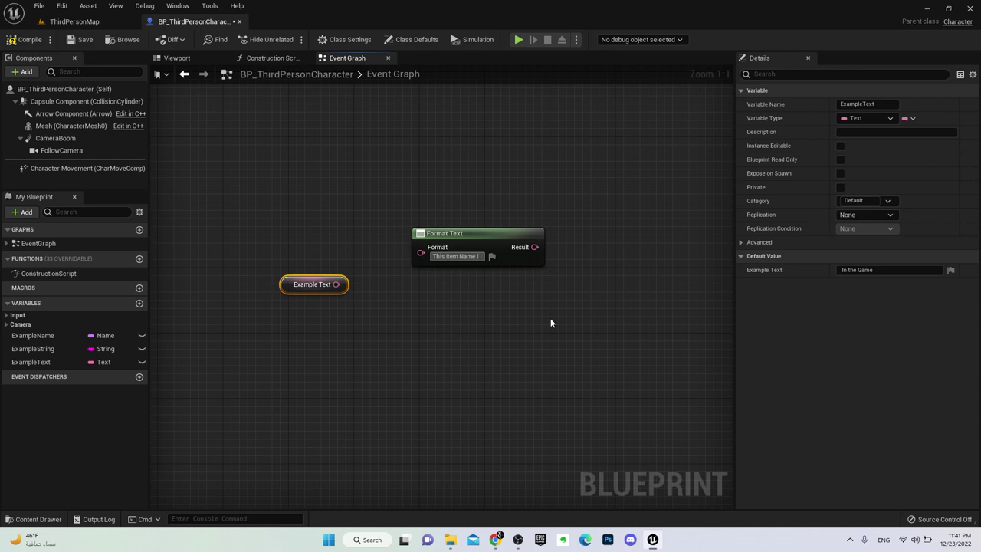
{"action": "type", "text": "s"}
Set the Example Text getter's default value to Bow in Details
{"action": "left_click", "coordinate": [362, 295]}
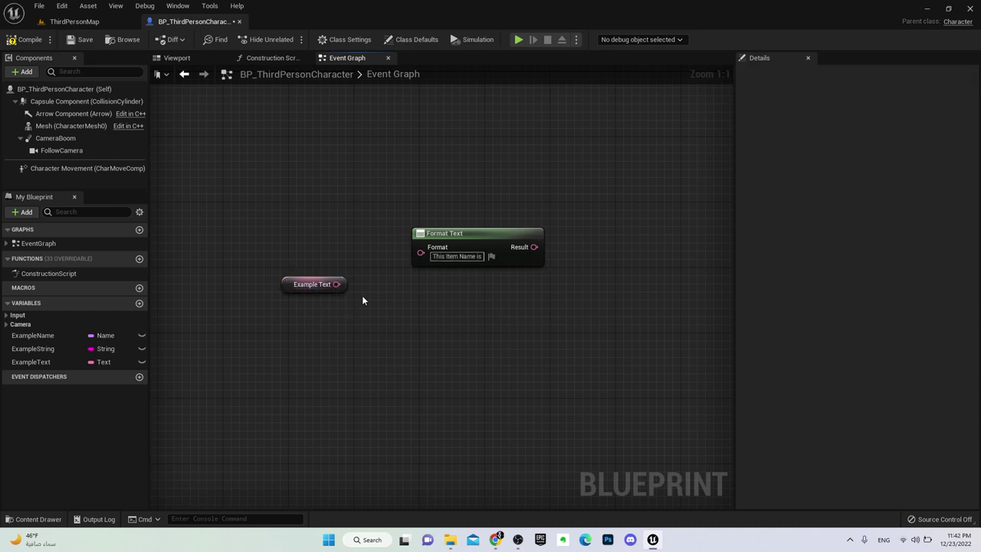
{"action": "left_click", "coordinate": [311, 284]}
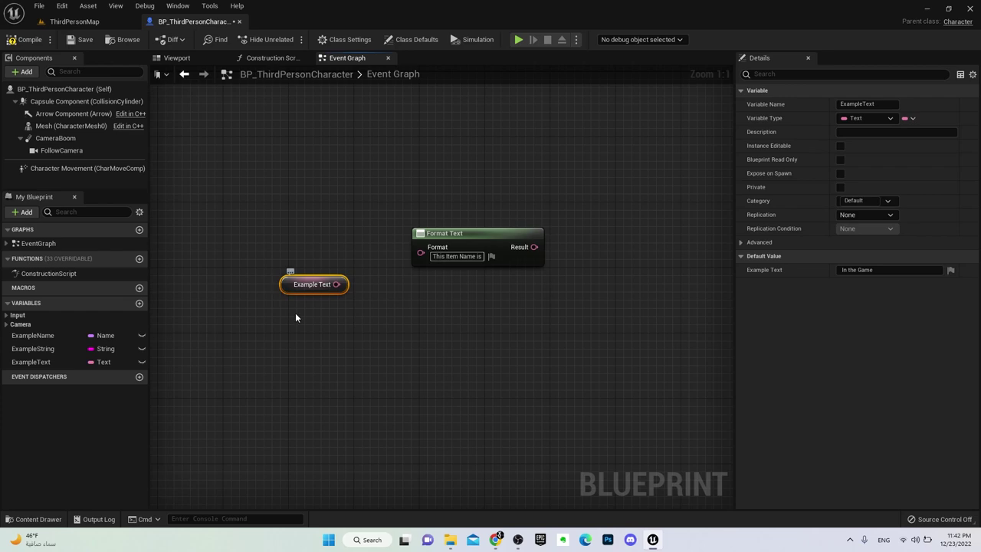
{"action": "left_click", "coordinate": [882, 269]}
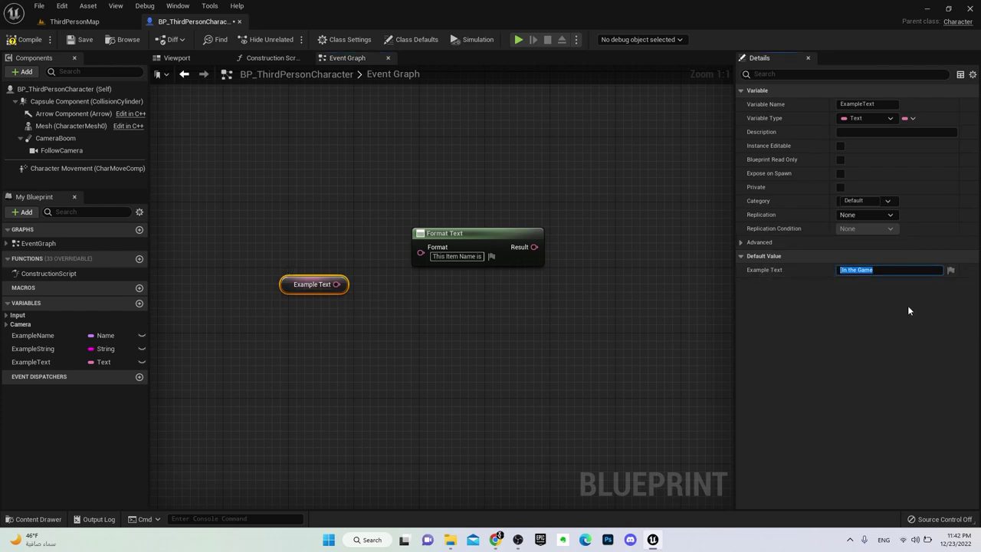
{"action": "key", "text": "BackSpace"}
{"action": "type", "text": "Bow"}
{"action": "left_click", "coordinate": [535, 364]}
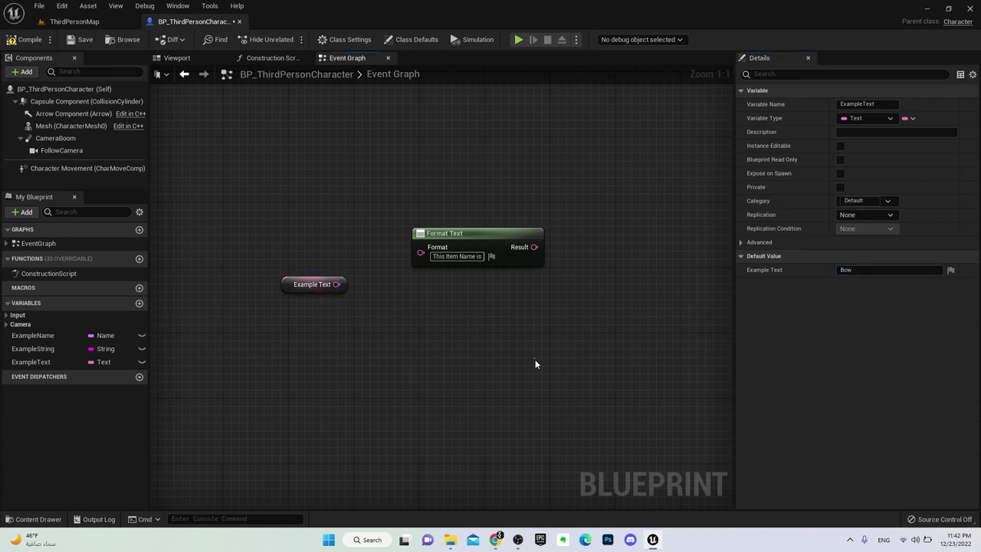
Extend the format to 'This Item Name is {Weapon}', creating a Weapon input
{"action": "left_click", "coordinate": [475, 256]}
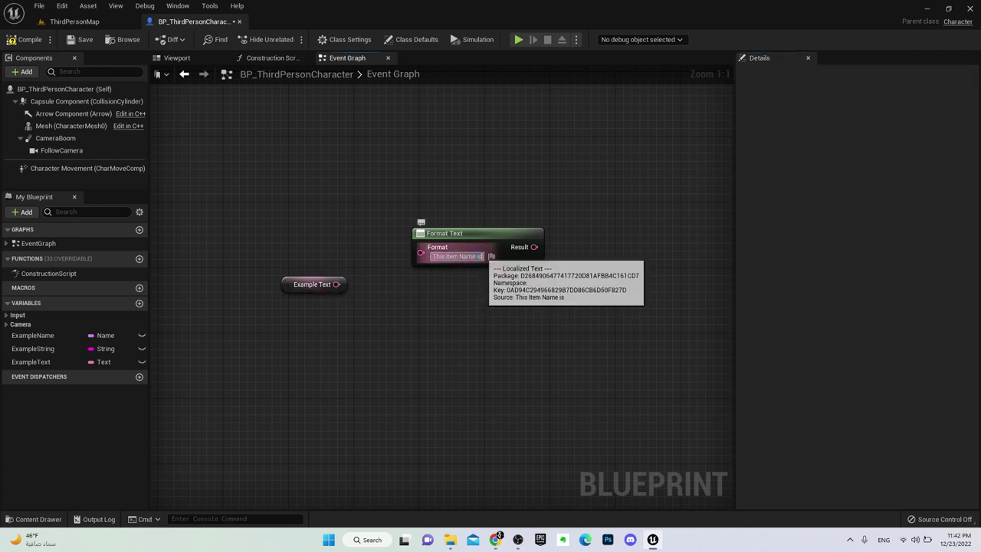
{"action": "left_click", "coordinate": [496, 292]}
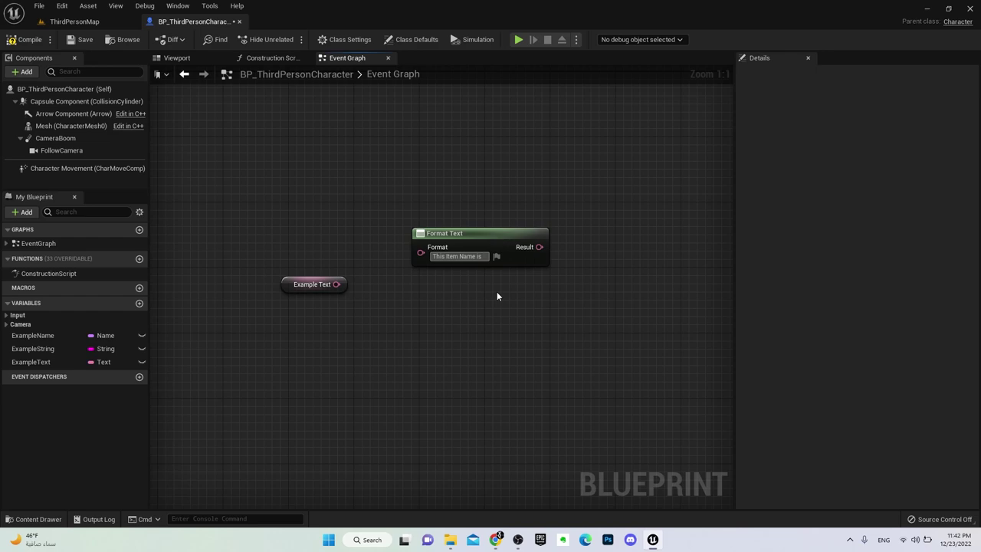
{"action": "type", "text": "{}"}
{"action": "left_click", "coordinate": [486, 276]}
{"action": "type", "text": "Weapon"}
{"action": "key", "text": "Return"}
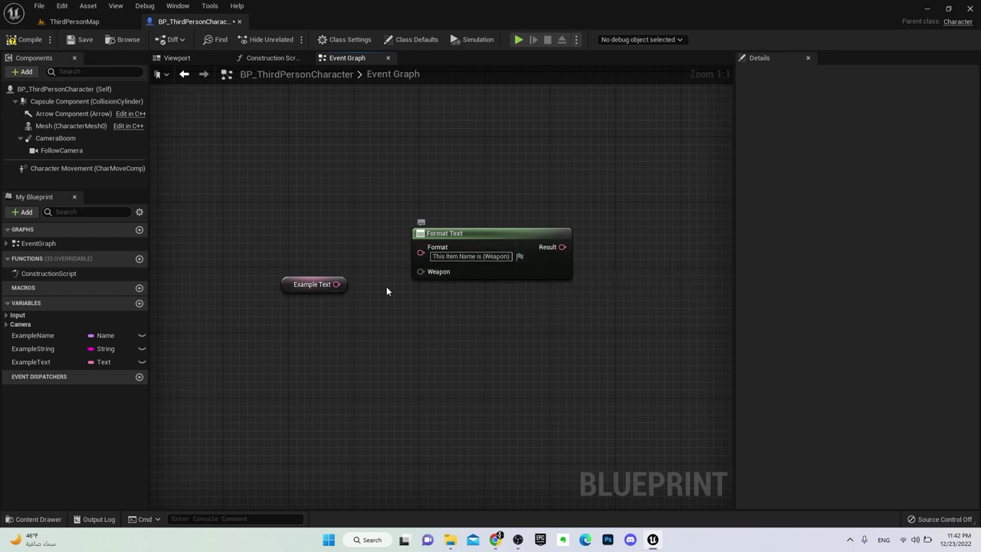
Wire Example Text into the Weapon input and add an Event Tick node
{"action": "left_click_drag", "start_coordinate": [336, 284], "coordinate": [420, 272]}
{"action": "right_click", "coordinate": [430, 156]}
{"action": "type", "text": "even"}
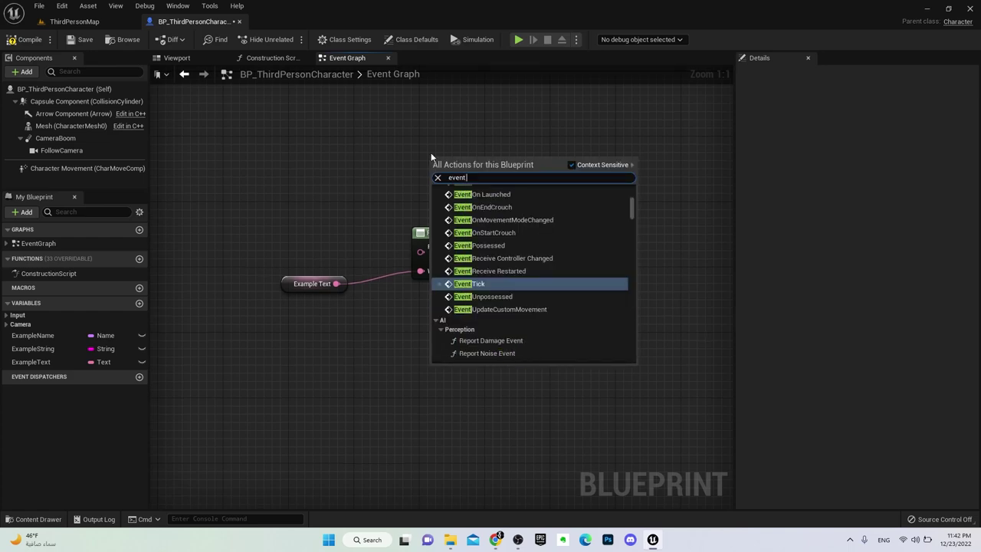
{"action": "type", "text": "ti"}
{"action": "key", "text": "Return"}
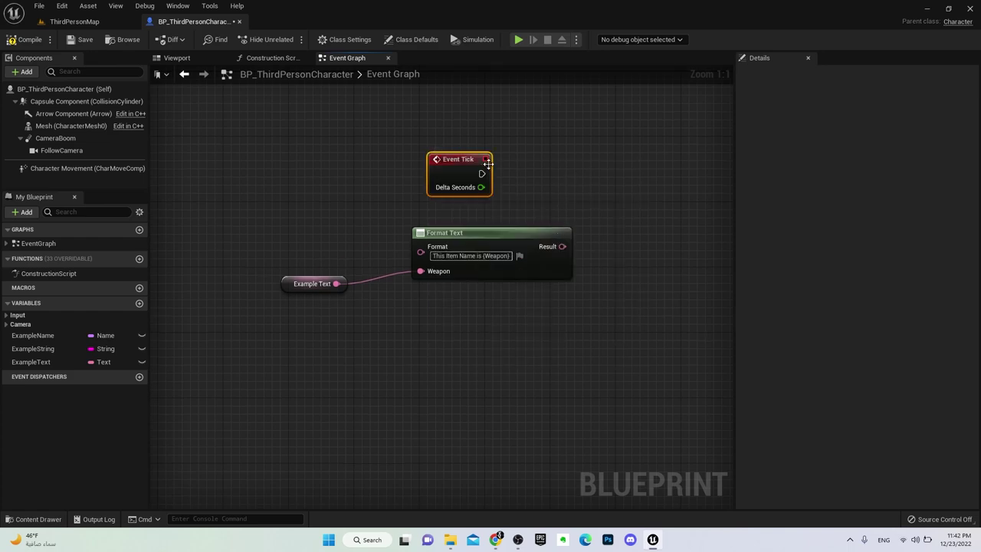
Drive a Print String from Event Tick, fed by Format Text's Result, and reposition nodes
{"action": "left_click_drag", "start_coordinate": [482, 173], "coordinate": [640, 171]}
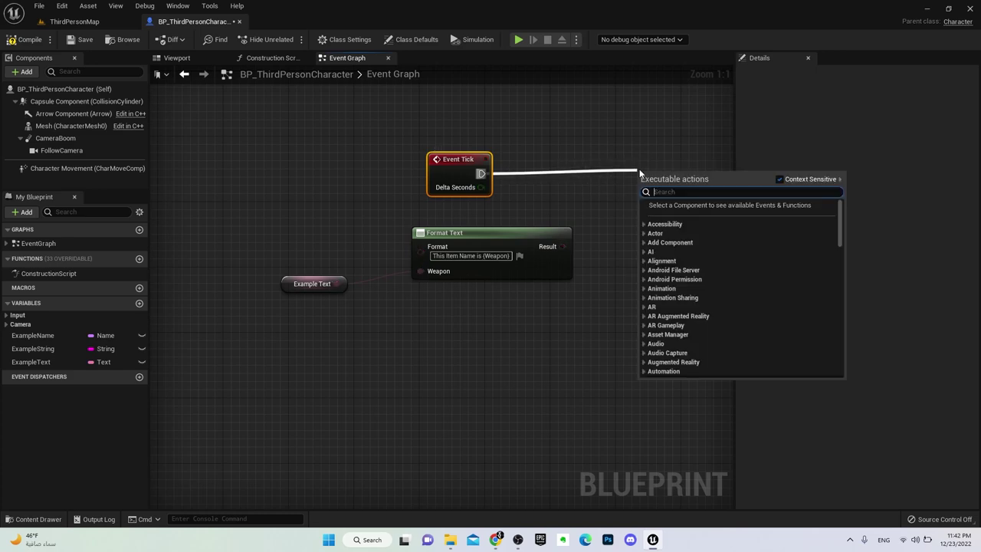
{"action": "type", "text": "print"}
{"action": "key", "text": "Return"}
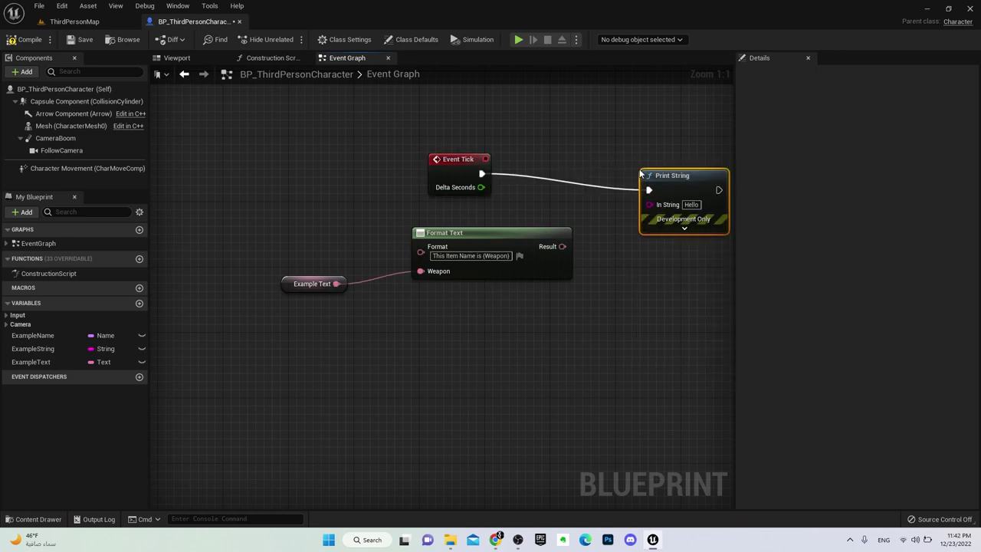
{"action": "left_click_drag", "start_coordinate": [562, 246], "coordinate": [649, 205]}
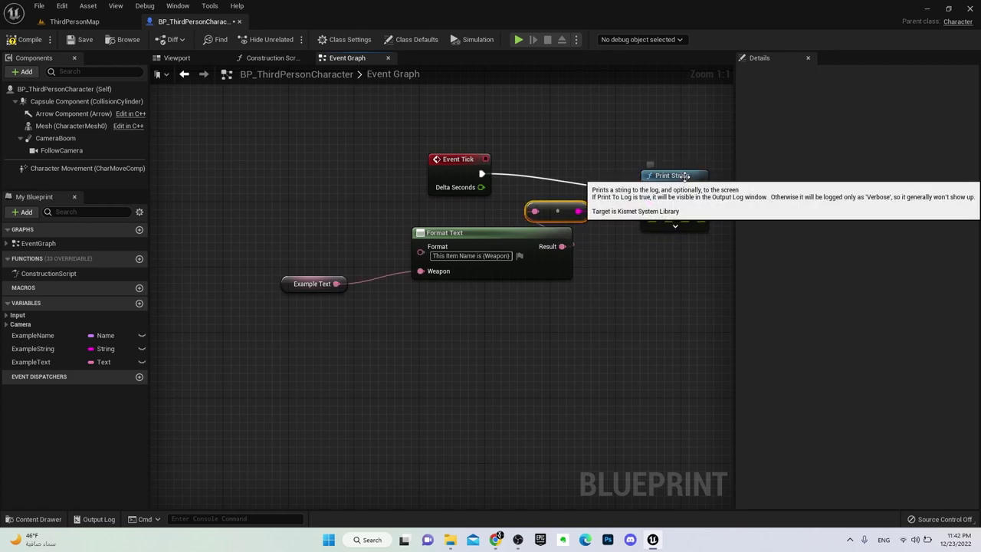
{"action": "left_click_drag", "start_coordinate": [467, 243], "coordinate": [392, 226]}
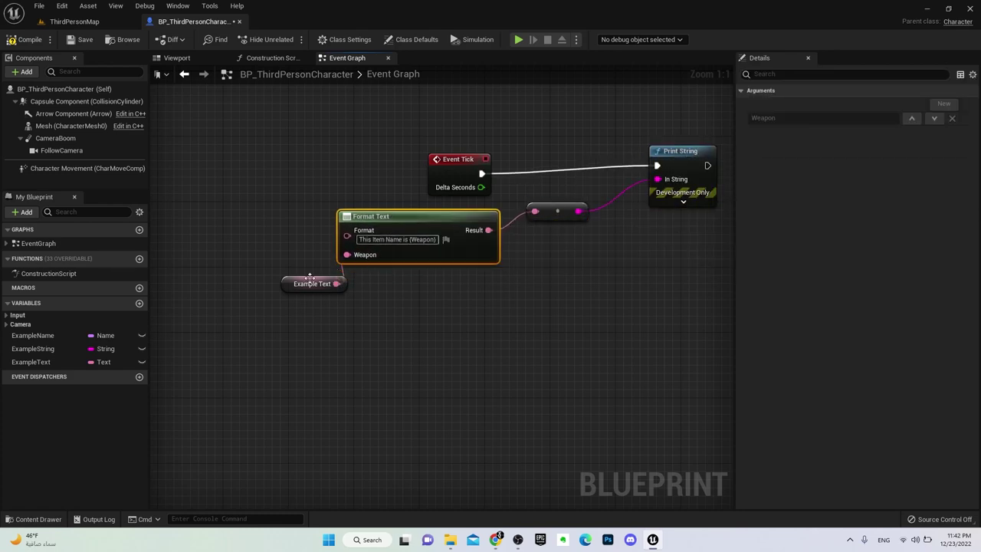
{"action": "mouse_move", "coordinate": [311, 282]}
{"action": "left_mouse_down"}
{"action": "mouse_move", "coordinate": [263, 273]}
{"action": "mouse_move", "coordinate": [347, 255]}
{"action": "left_mouse_up"}
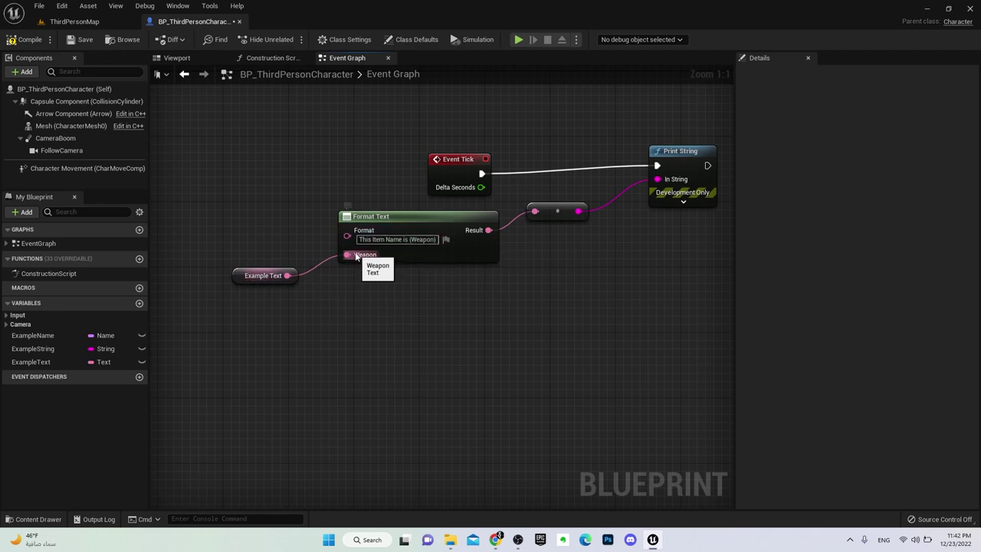
{"action": "left_click", "coordinate": [268, 272]}
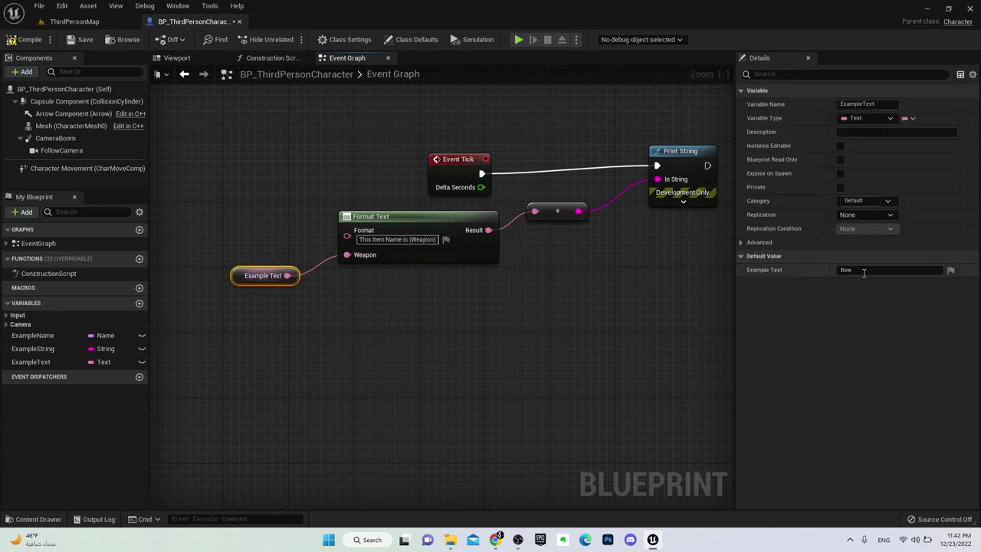
{"action": "left_click", "coordinate": [424, 340]}
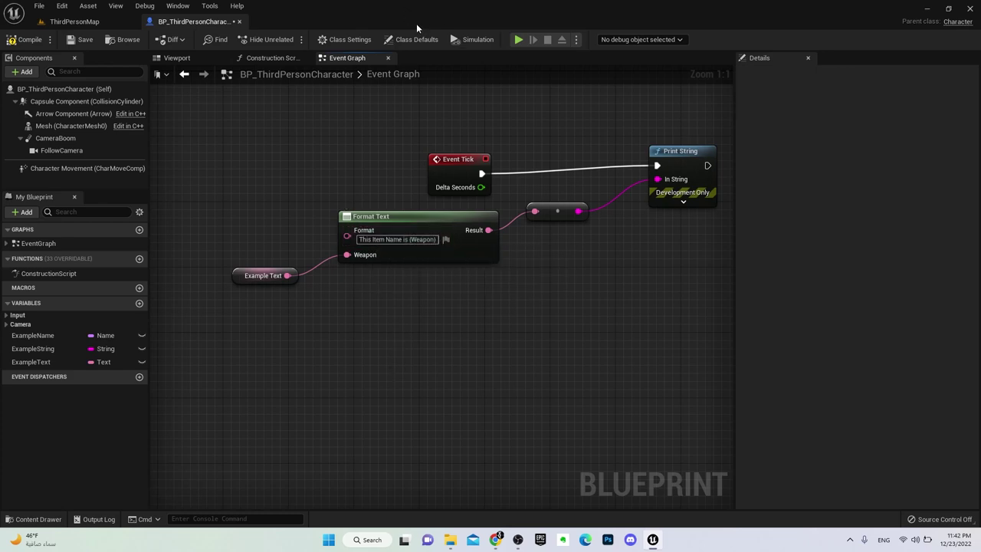
{"action": "left_click", "coordinate": [518, 39]}
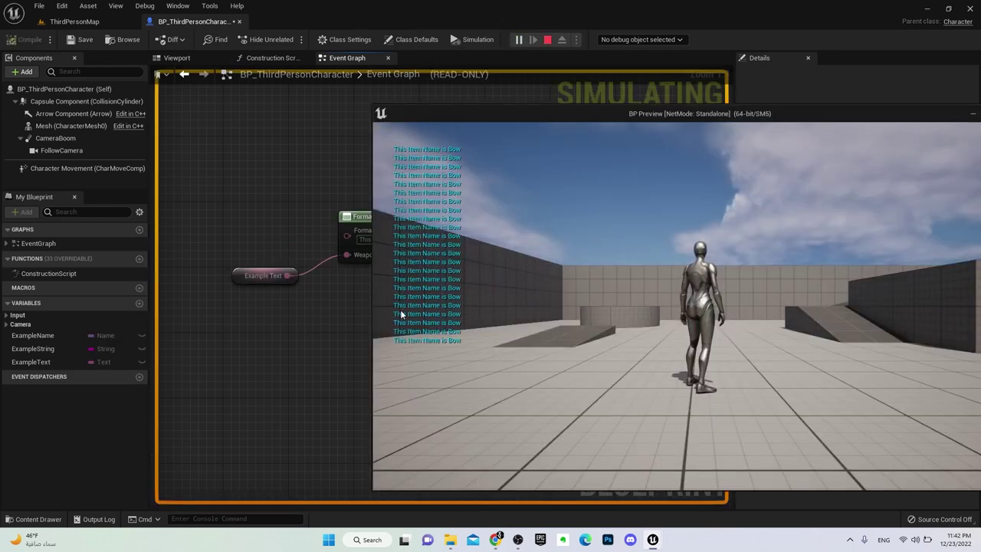
{"action": "key", "text": "Escape"}
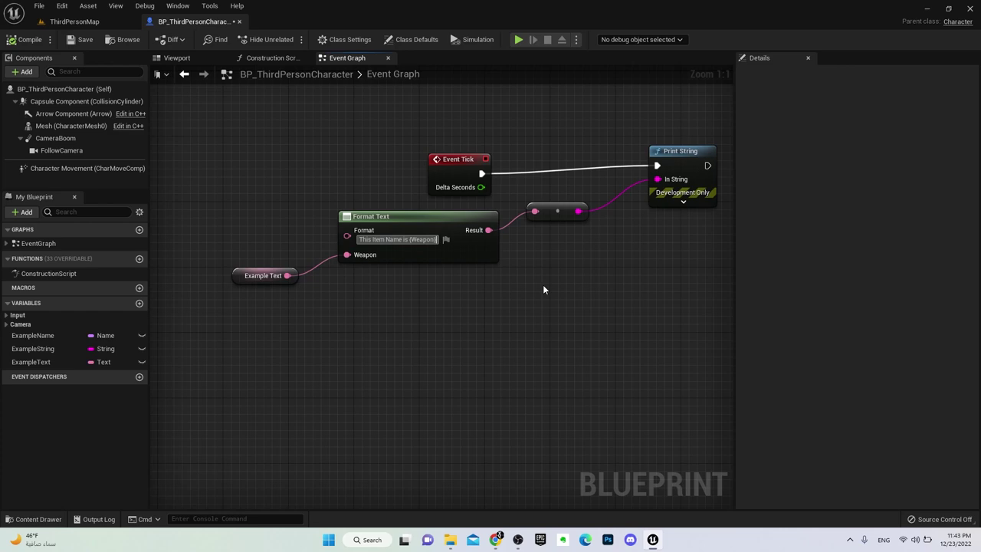
Append ' and make damage equal to {damage}' to the Format Text format string
{"action": "type", "text": "and make damage"}
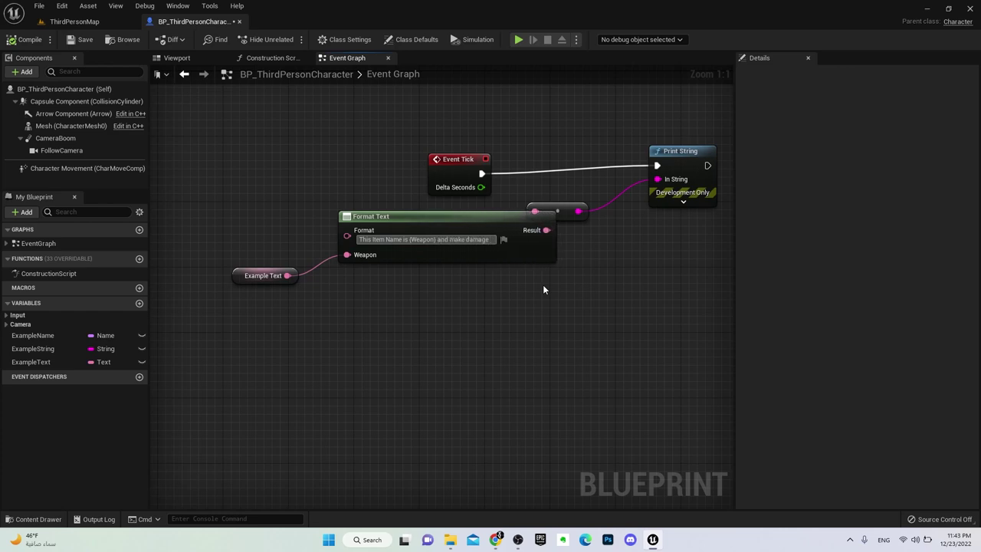
{"action": "type", "text": " equal "}
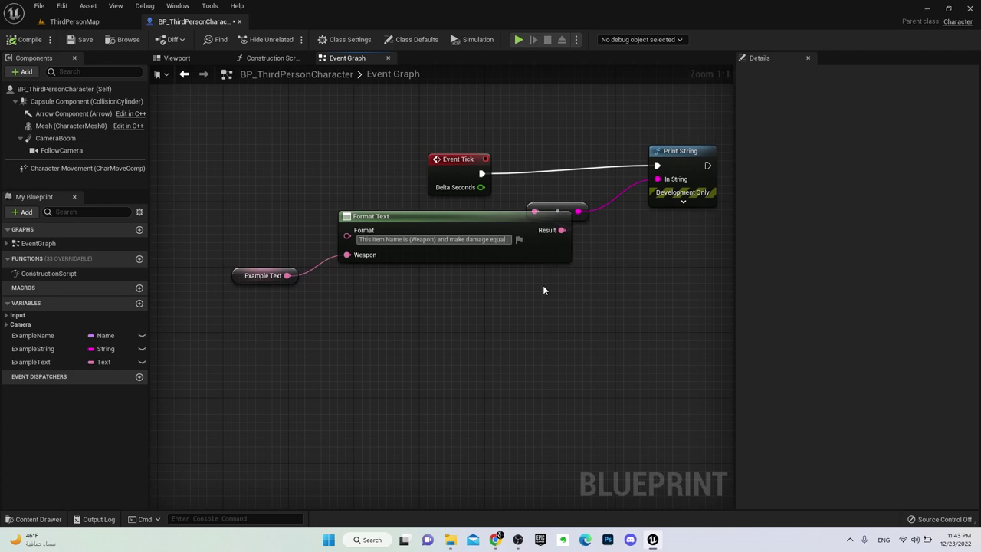
{"action": "type", "text": "to {"}
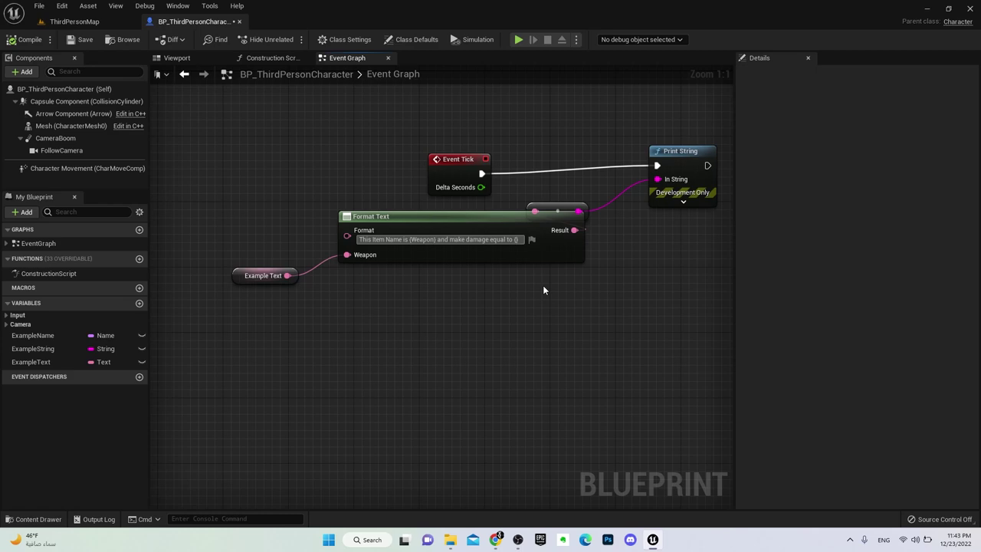
{"action": "type", "text": "damage}"}
Feed an Example String getter into the damage input, set its default to 11, and compile
{"action": "key", "text": "Return"}
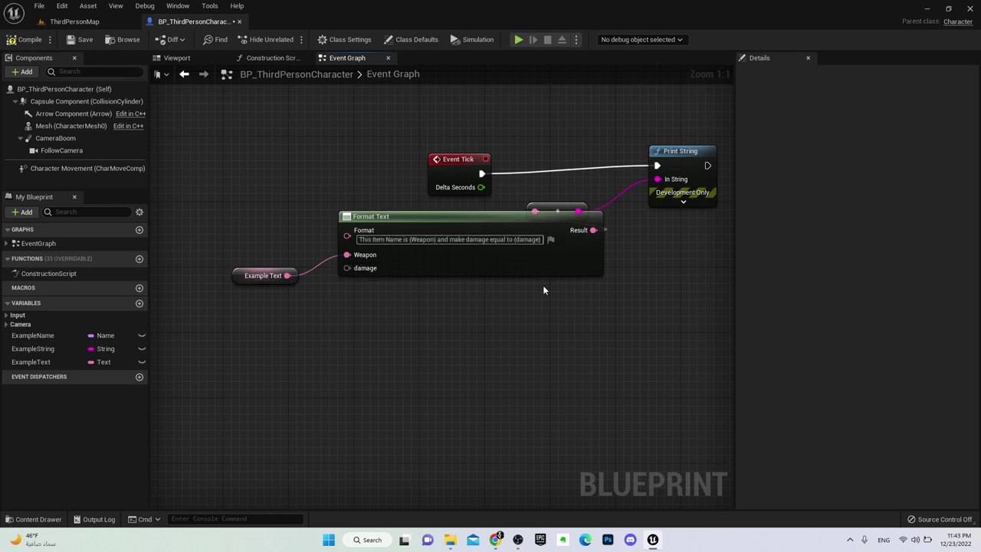
{"action": "left_click_drag", "start_coordinate": [256, 272], "coordinate": [240, 239]}
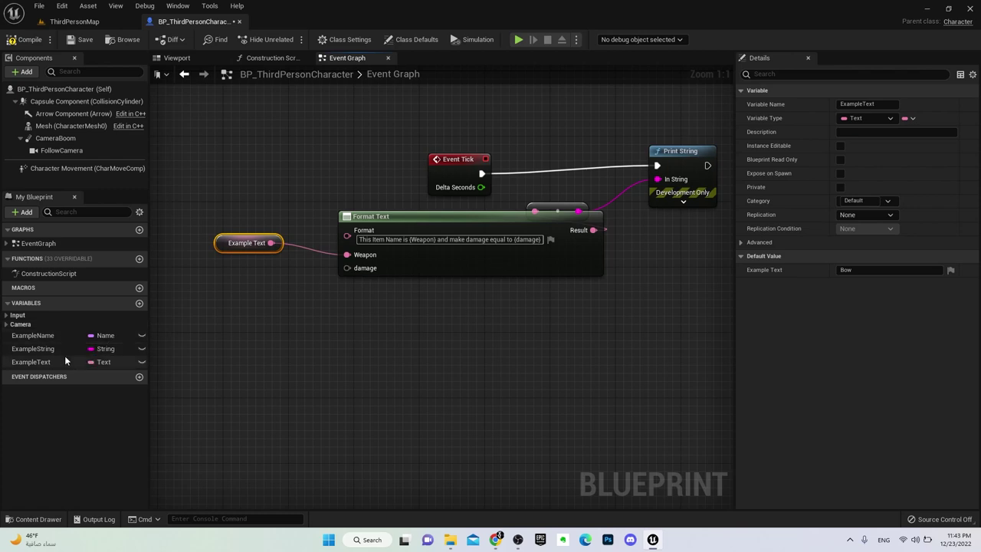
{"action": "mouse_move", "coordinate": [33, 349]}
{"action": "left_mouse_down"}
{"action": "mouse_move", "coordinate": [289, 322]}
{"action": "mouse_move", "coordinate": [350, 271]}
{"action": "left_mouse_up"}
{"action": "left_click", "coordinate": [288, 320]}
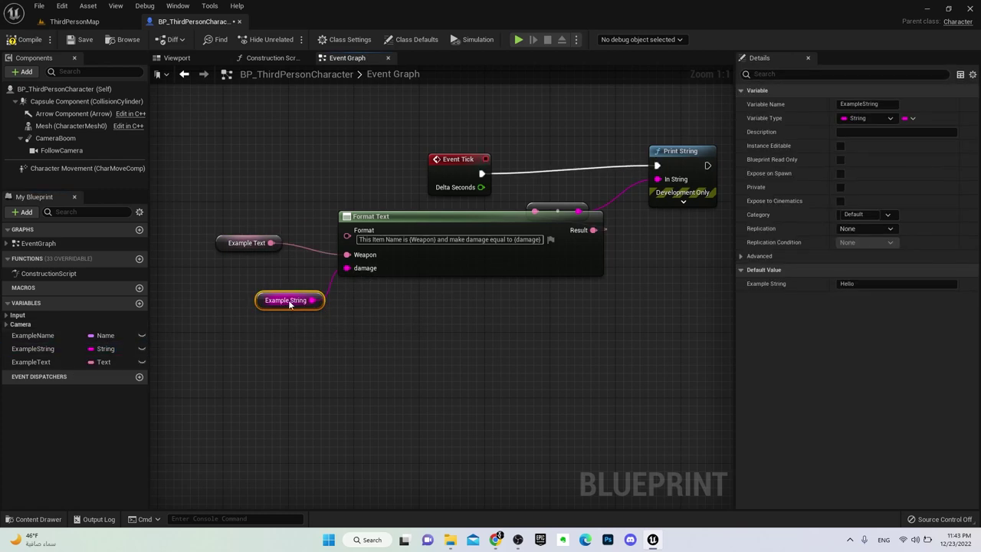
{"action": "left_click", "coordinate": [882, 284]}
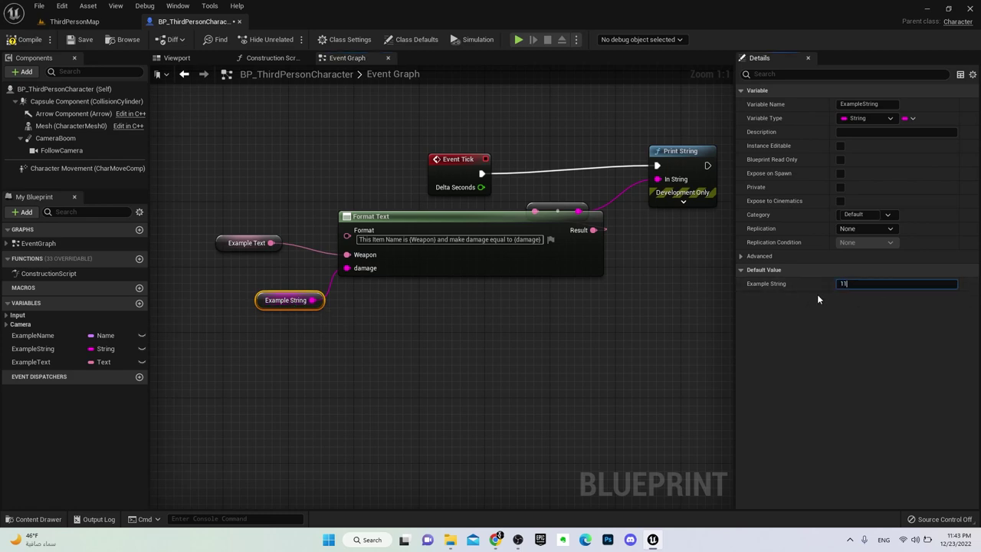
{"action": "left_click", "coordinate": [567, 399]}
{"action": "left_click", "coordinate": [29, 41]}
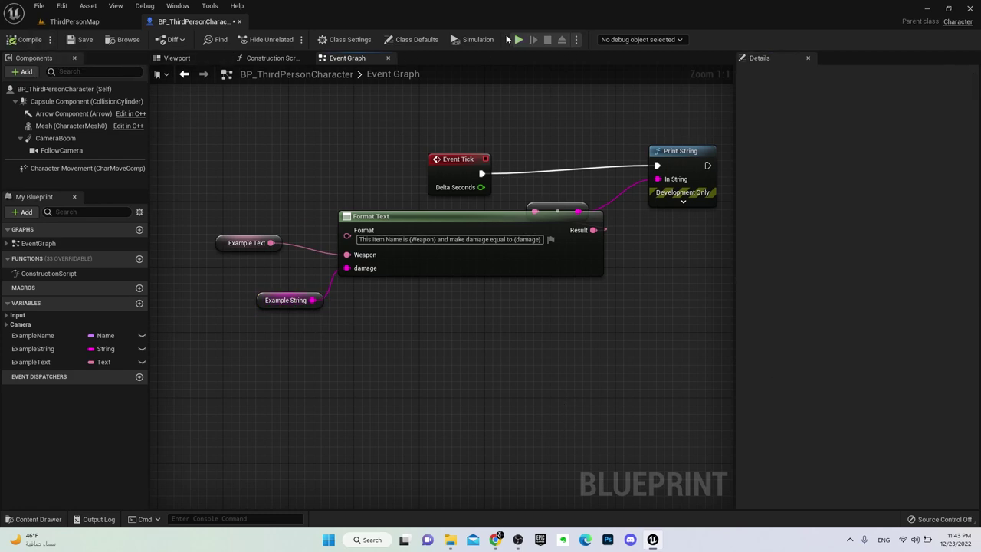
{"action": "left_click", "coordinate": [515, 41]}
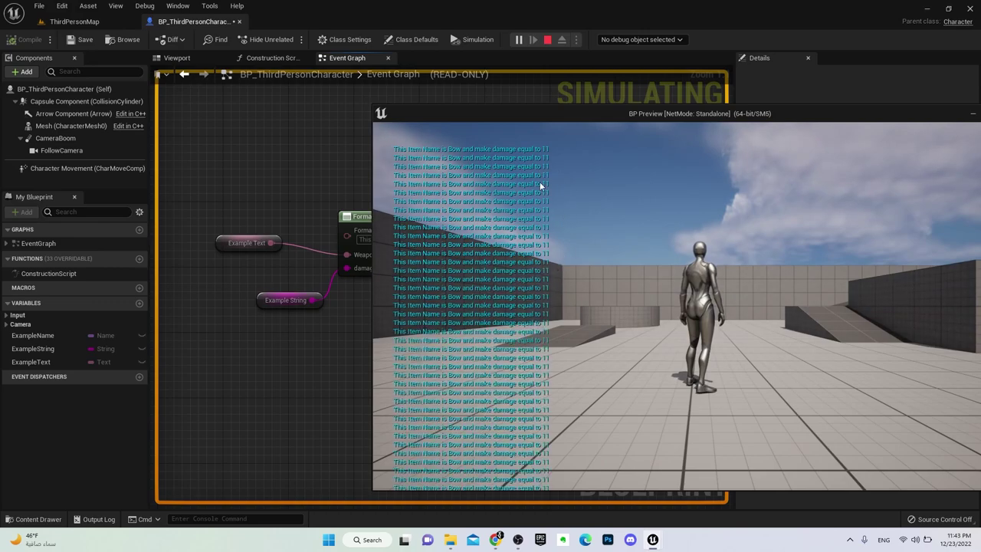
{"action": "key", "text": "Escape"}
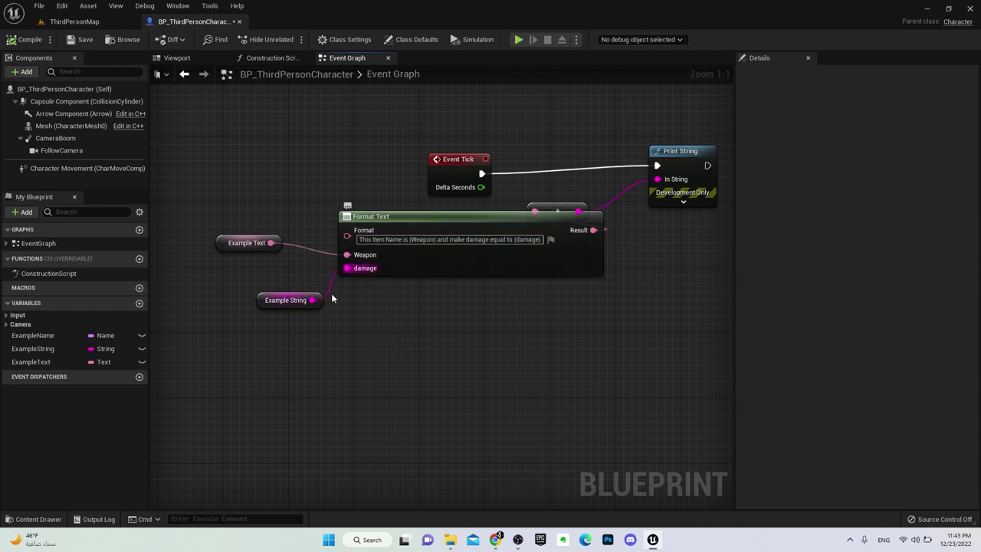
Move Example String beneath Example Text and reposition Event Tick, the reroute node and Format Text
{"action": "left_click", "coordinate": [272, 301]}
{"action": "left_click_drag", "start_coordinate": [272, 301], "coordinate": [240, 286]}
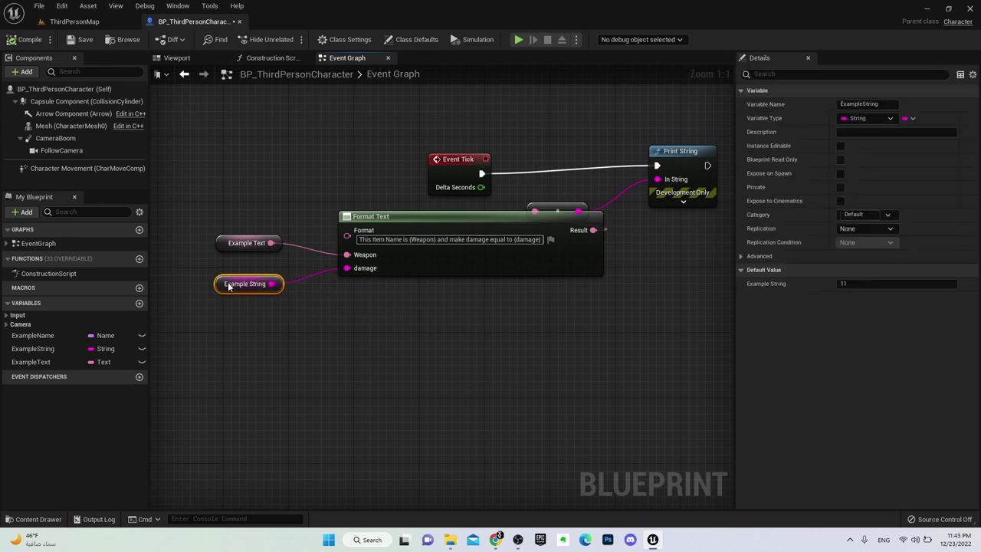
{"action": "left_click", "coordinate": [298, 347]}
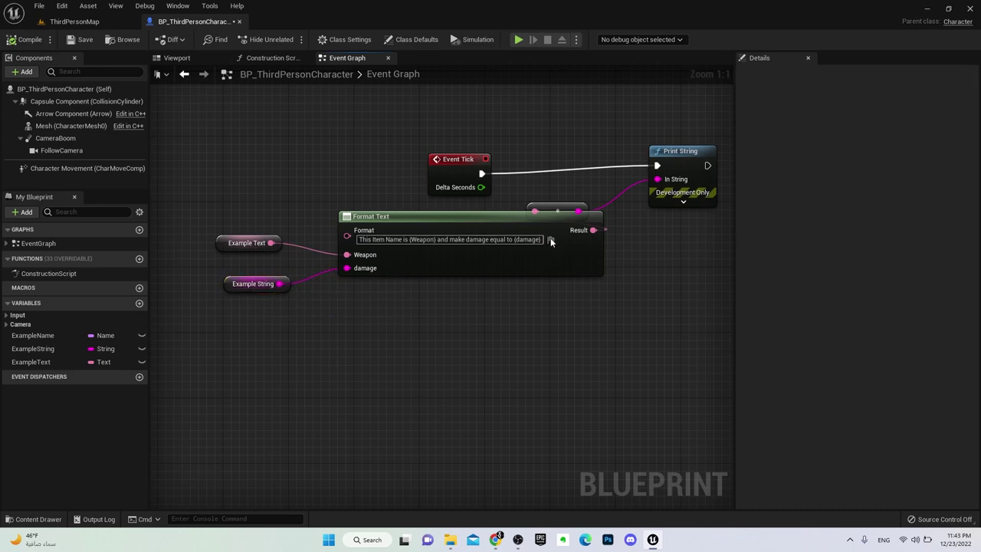
{"action": "left_click_drag", "start_coordinate": [545, 211], "coordinate": [561, 194]}
{"action": "mouse_move", "coordinate": [462, 163]}
{"action": "left_mouse_down"}
{"action": "mouse_move", "coordinate": [419, 147]}
{"action": "mouse_move", "coordinate": [420, 155]}
{"action": "left_mouse_up"}
{"action": "left_click_drag", "start_coordinate": [580, 193], "coordinate": [604, 185]}
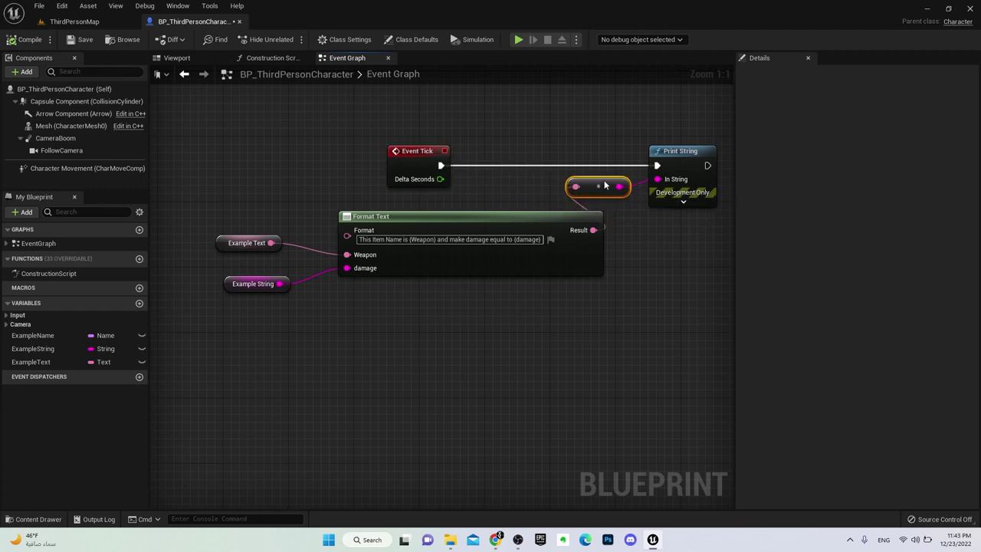
{"action": "left_click_drag", "start_coordinate": [536, 218], "coordinate": [494, 218]}
{"action": "left_click_drag", "start_coordinate": [183, 195], "coordinate": [371, 320]}
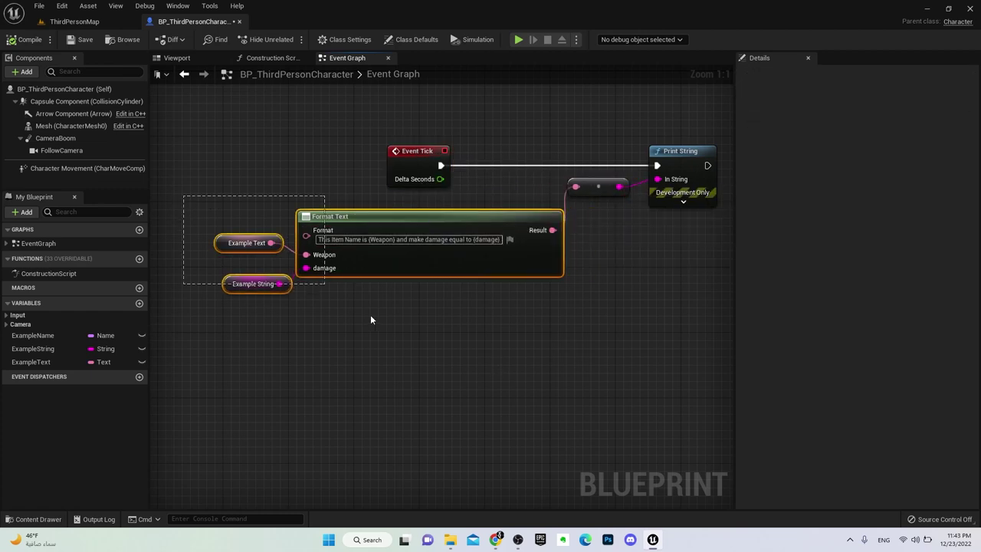
{"action": "mouse_move", "coordinate": [422, 233]}
{"action": "left_mouse_down"}
{"action": "mouse_move", "coordinate": [400, 232]}
{"action": "mouse_move", "coordinate": [416, 218]}
{"action": "left_mouse_up"}
{"action": "left_click", "coordinate": [338, 279]}
{"action": "left_click", "coordinate": [445, 303]}
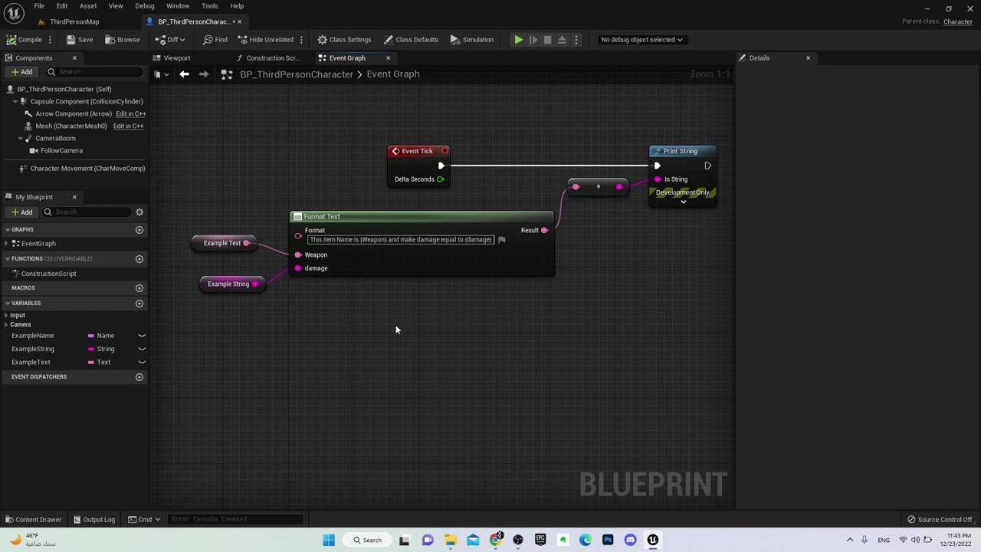
Nudge Example Text, check its default value, then marquee-select every node in the graph
{"action": "left_click_drag", "start_coordinate": [228, 237], "coordinate": [236, 245]}
{"action": "left_click", "coordinate": [298, 373]}
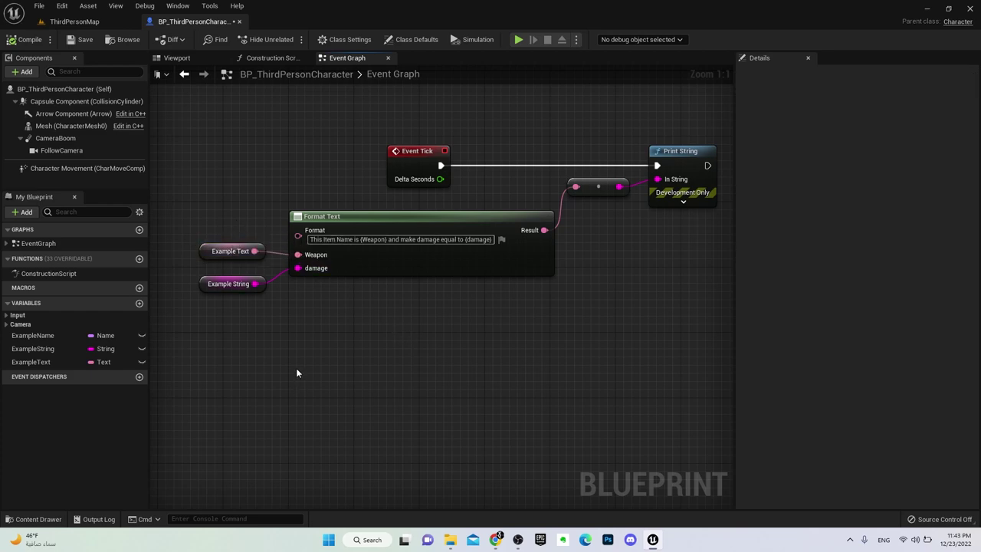
{"action": "left_click", "coordinate": [230, 251]}
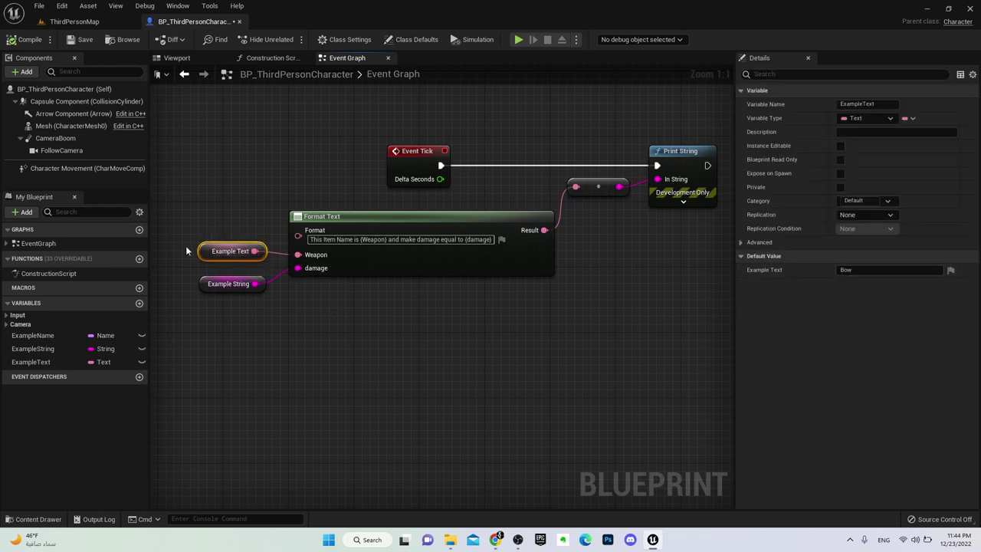
{"action": "mouse_move", "coordinate": [486, 240]}
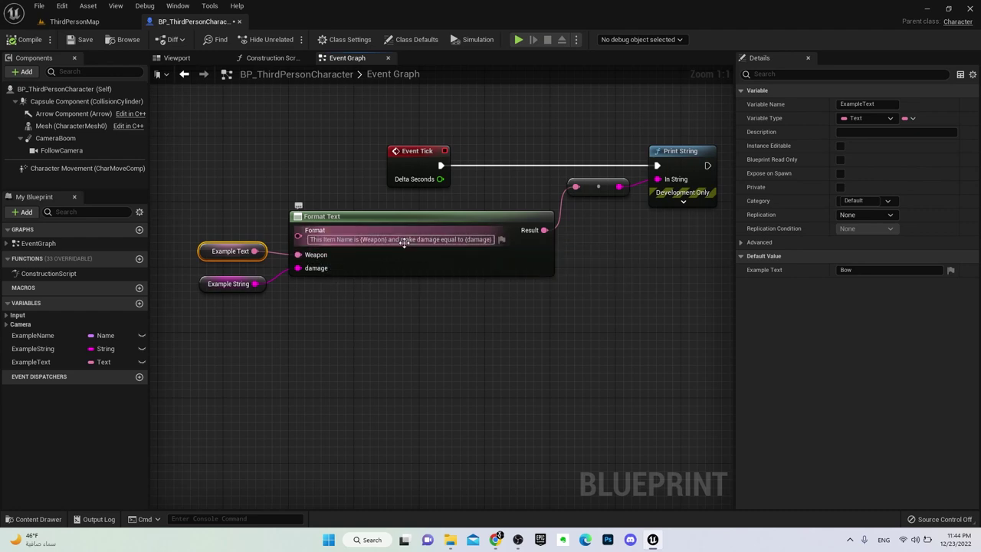
{"action": "left_click", "coordinate": [483, 438]}
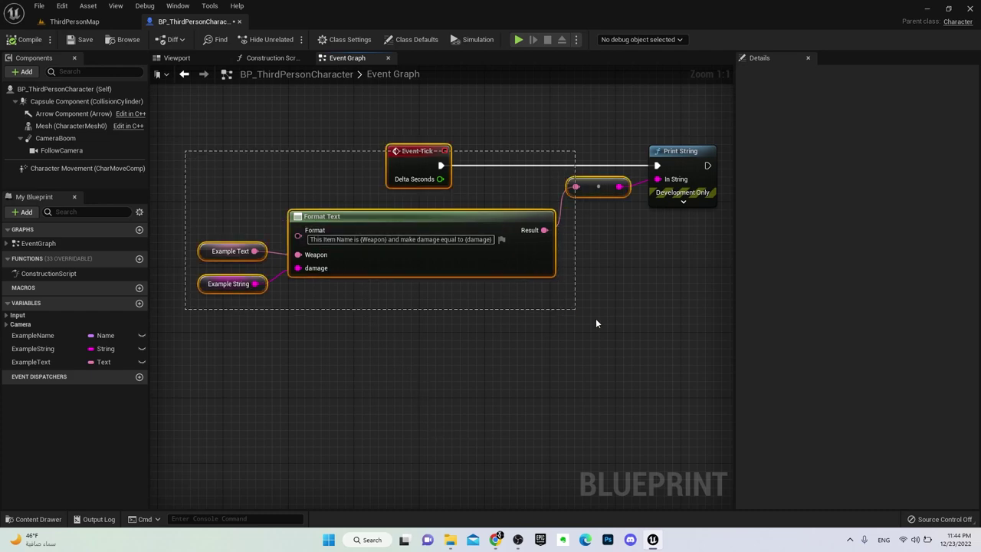
{"action": "left_click_drag", "start_coordinate": [183, 155], "coordinate": [677, 344]}
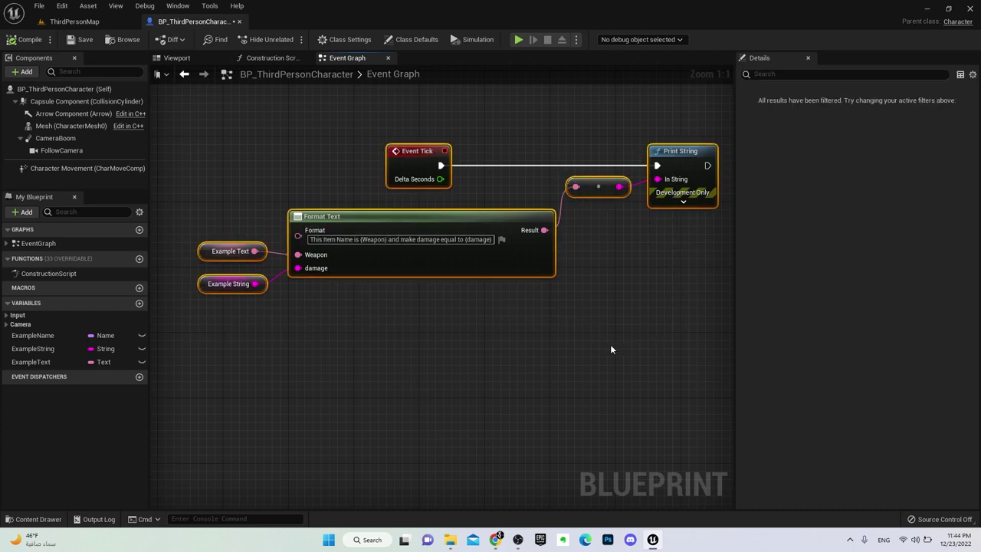
Delete the selected nodes and place stacked getters for ExampleName, ExampleString and ExampleText
{"action": "key", "text": "Delete"}
{"action": "left_click_drag", "start_coordinate": [35, 335], "coordinate": [435, 204]}
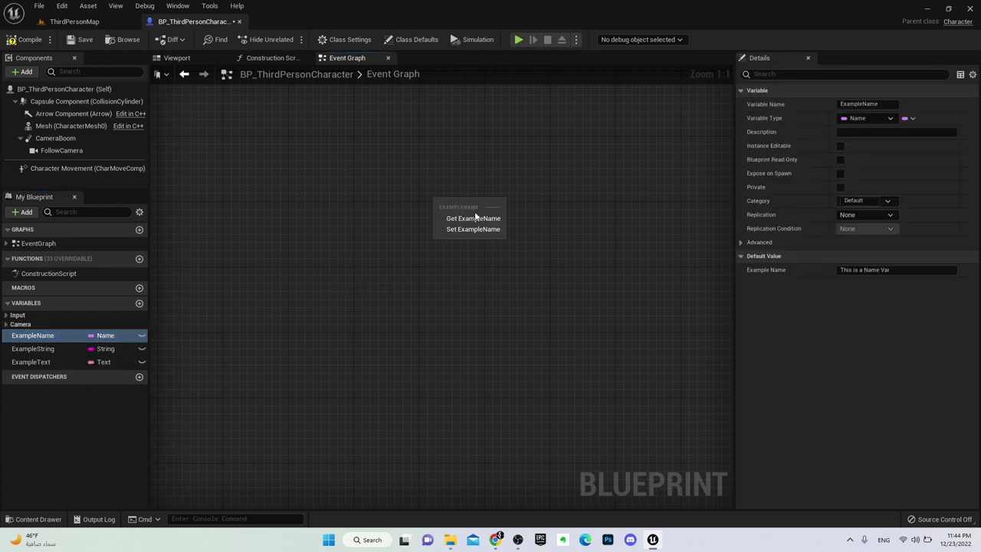
{"action": "left_click", "coordinate": [471, 217]}
{"action": "mouse_move", "coordinate": [35, 349]}
{"action": "left_mouse_down"}
{"action": "mouse_move", "coordinate": [294, 322]}
{"action": "mouse_move", "coordinate": [434, 256]}
{"action": "left_mouse_up"}
{"action": "left_click", "coordinate": [469, 273]}
{"action": "left_click_drag", "start_coordinate": [59, 363], "coordinate": [438, 325]}
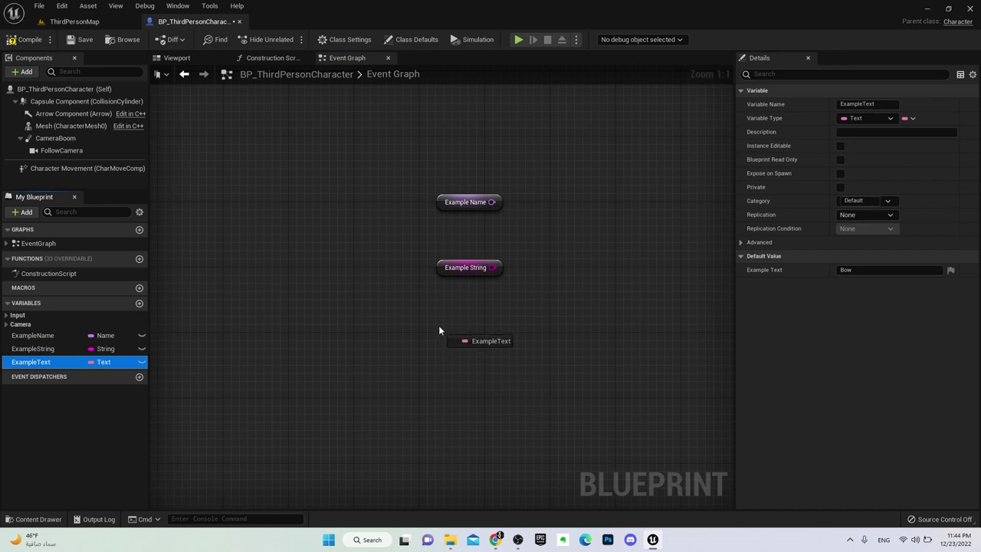
{"action": "left_click", "coordinate": [469, 346]}
{"action": "left_click_drag", "start_coordinate": [416, 179], "coordinate": [498, 213]}
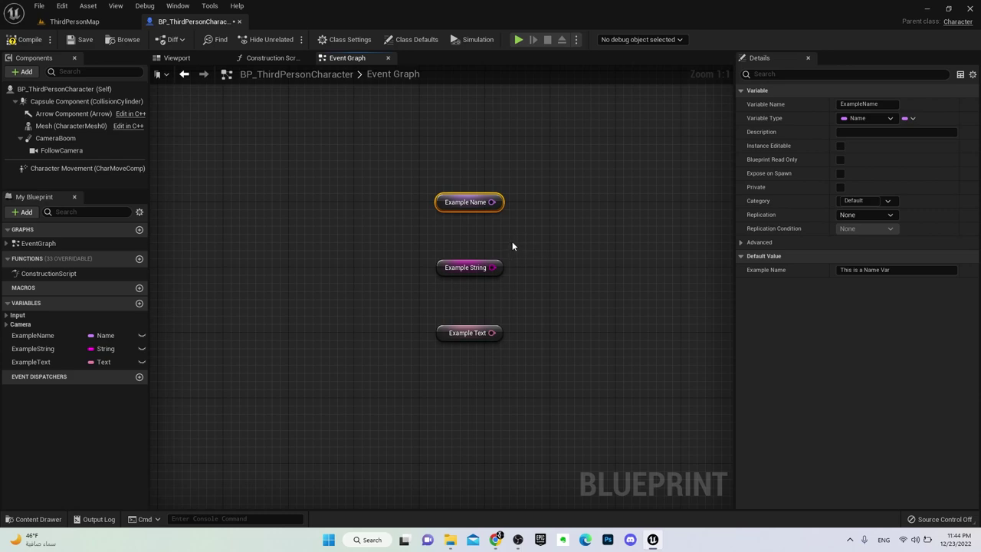
{"action": "left_click", "coordinate": [519, 251]}
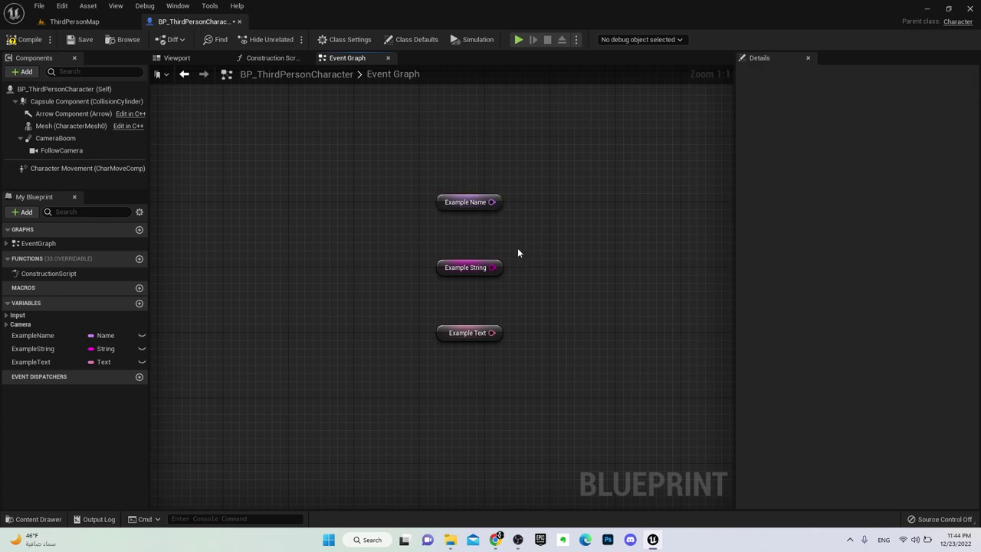
{"action": "left_click_drag", "start_coordinate": [431, 217], "coordinate": [551, 235]}
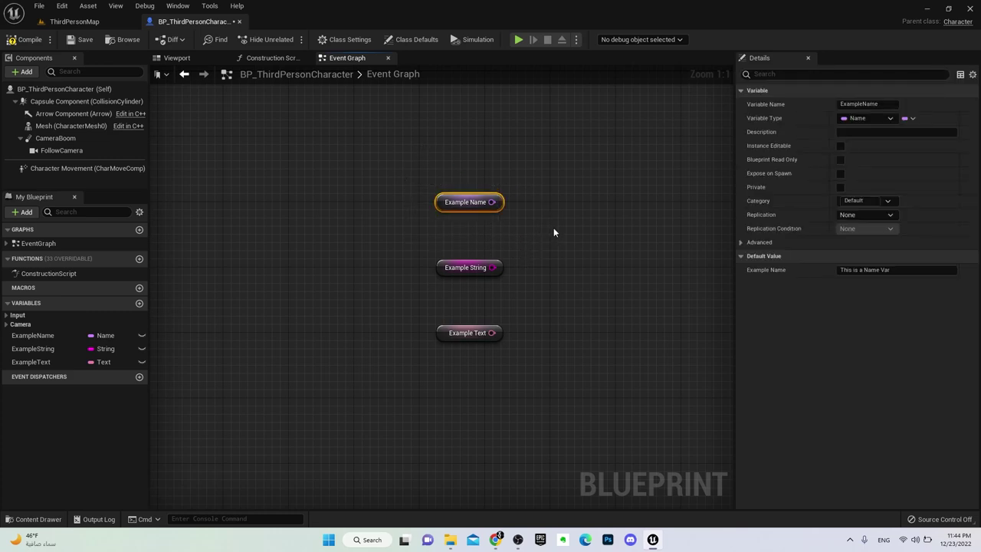
{"action": "left_click", "coordinate": [469, 230]}
{"action": "left_click_drag", "start_coordinate": [431, 238], "coordinate": [566, 301]}
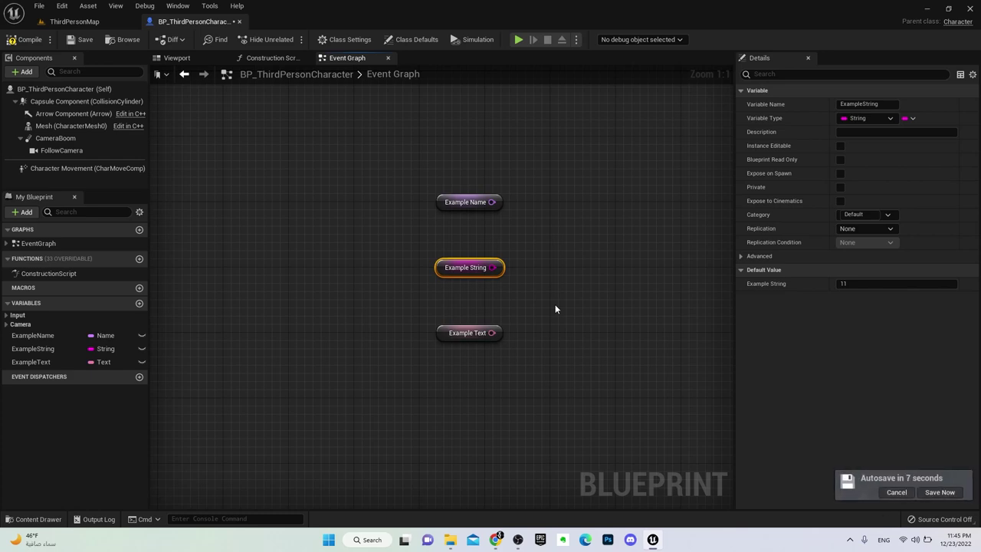
{"action": "left_click_drag", "start_coordinate": [408, 306], "coordinate": [537, 368]}
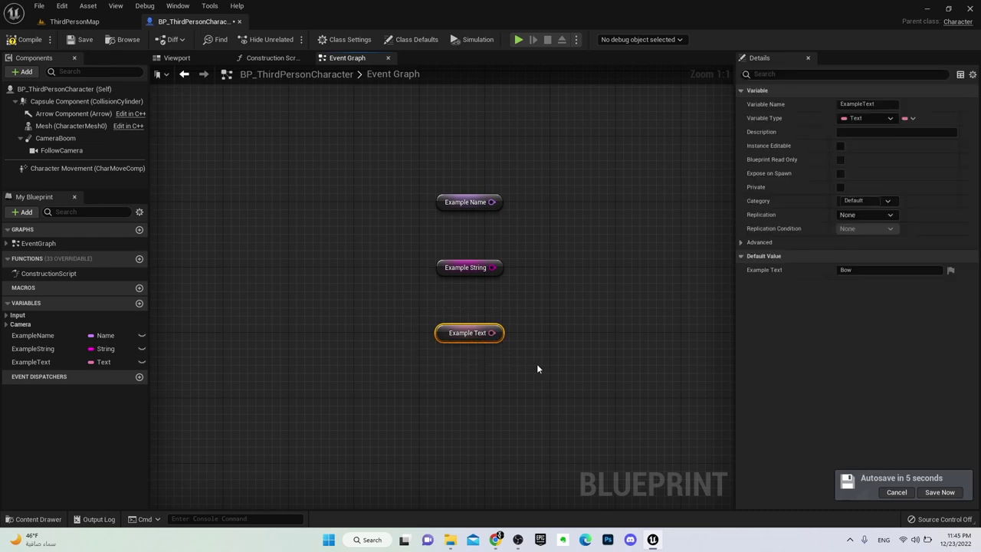
{"action": "left_click", "coordinate": [897, 492]}
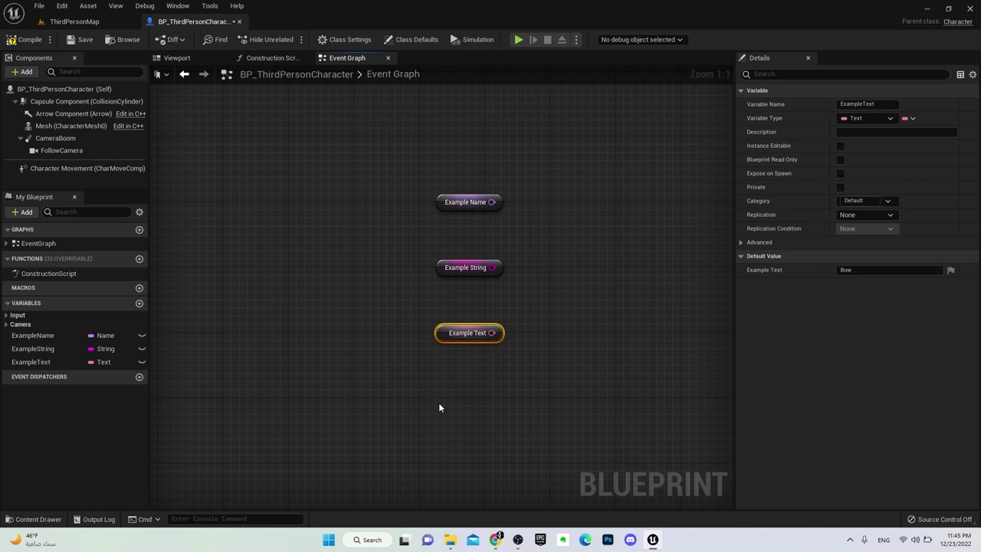
{"action": "left_click", "coordinate": [438, 403]}
{"action": "left_click", "coordinate": [469, 332]}
{"action": "left_click", "coordinate": [557, 405]}
{"action": "left_click", "coordinate": [450, 335]}
{"action": "left_click_drag", "start_coordinate": [450, 336], "coordinate": [451, 344]}
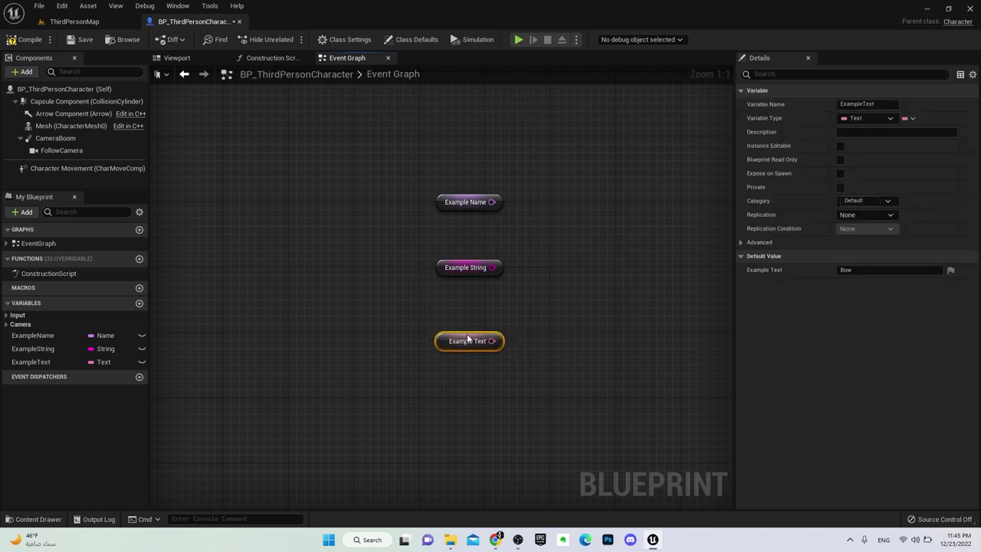
{"action": "left_click", "coordinate": [464, 371]}
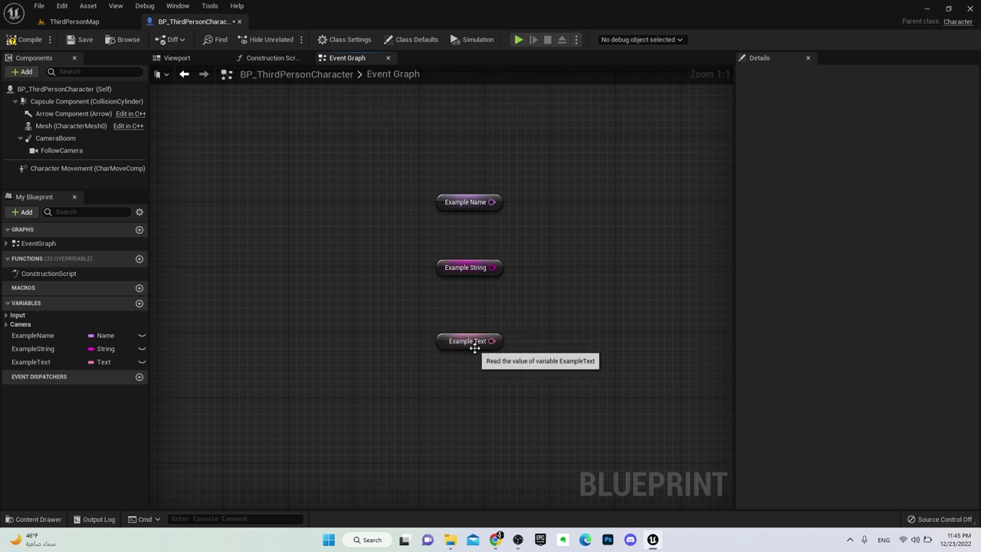